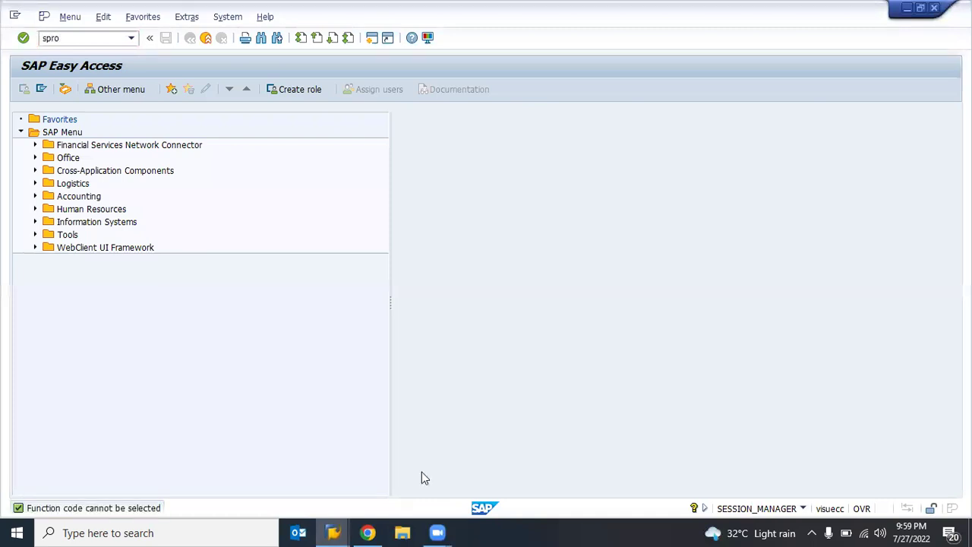
- Open the SAP Reference IMG from transaction SPRO and expand Materials Management down to Purchasing
key(Return)
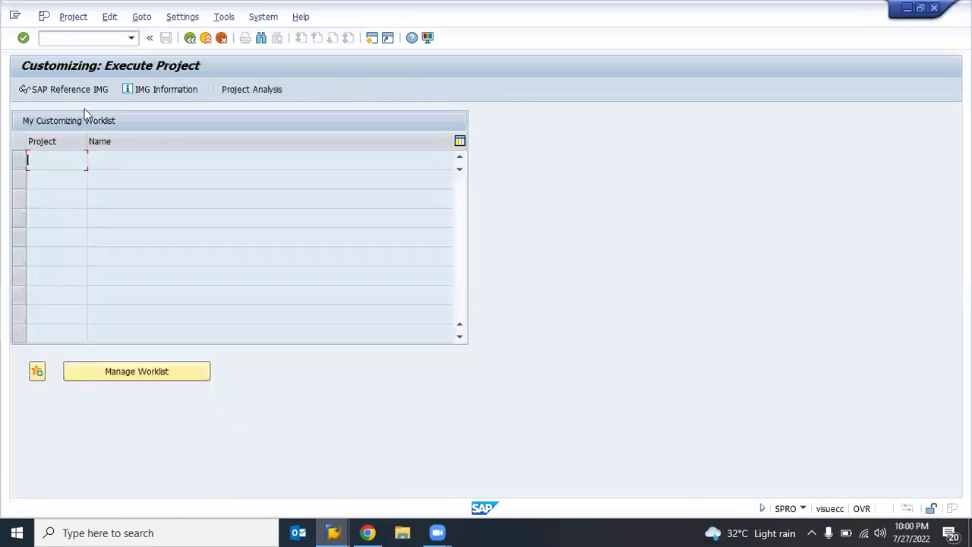
click(65, 90)
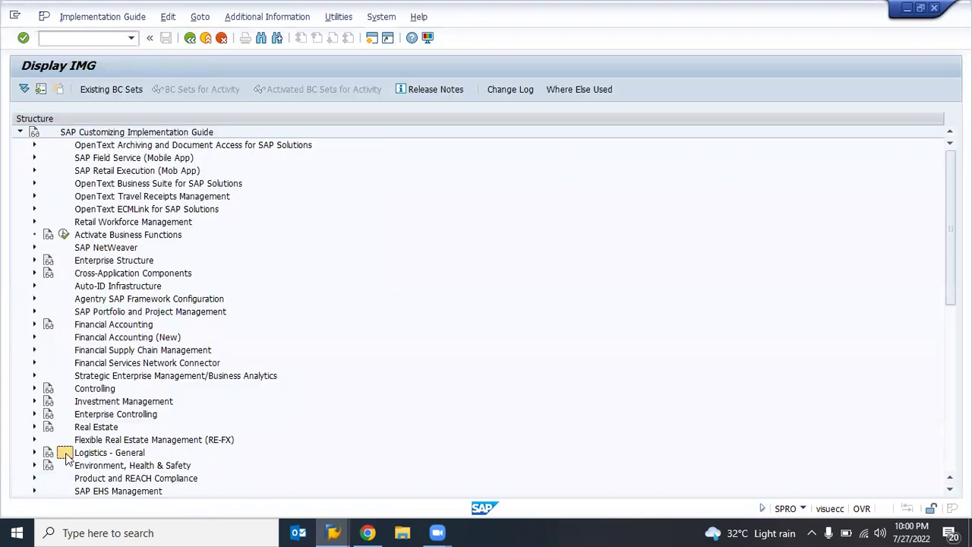
scroll(65, 453, down, 3)
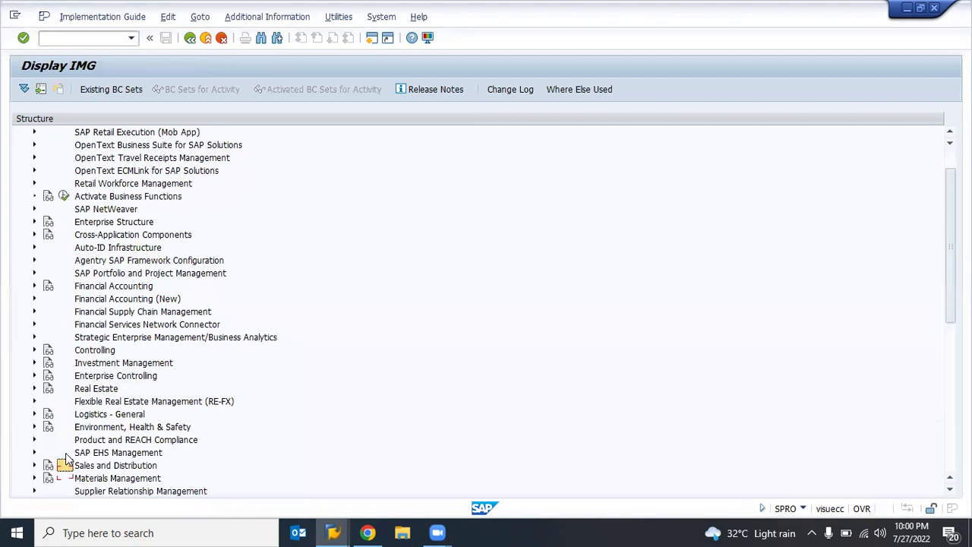
double_click(65, 477)
scroll(370, 352, down, 3)
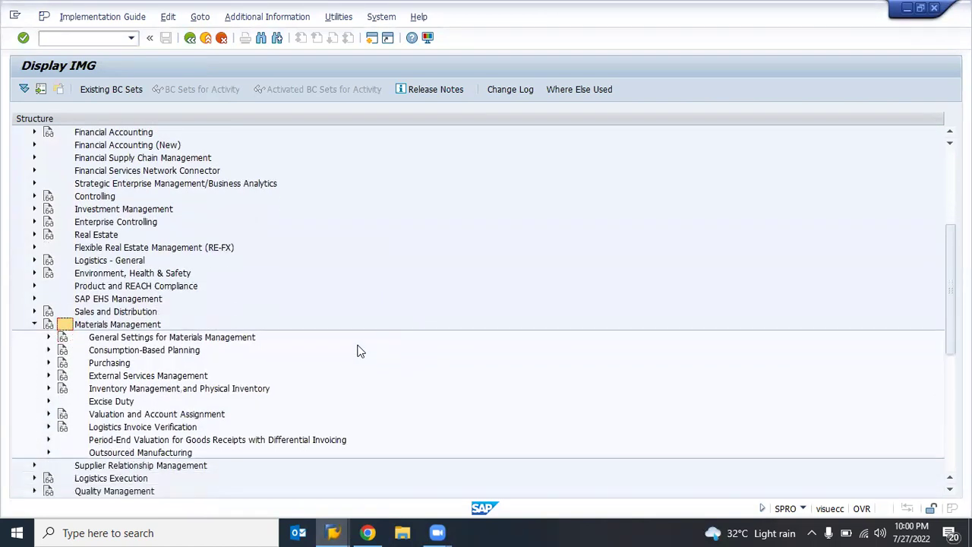
scroll(360, 351, down, 3)
double_click(79, 263)
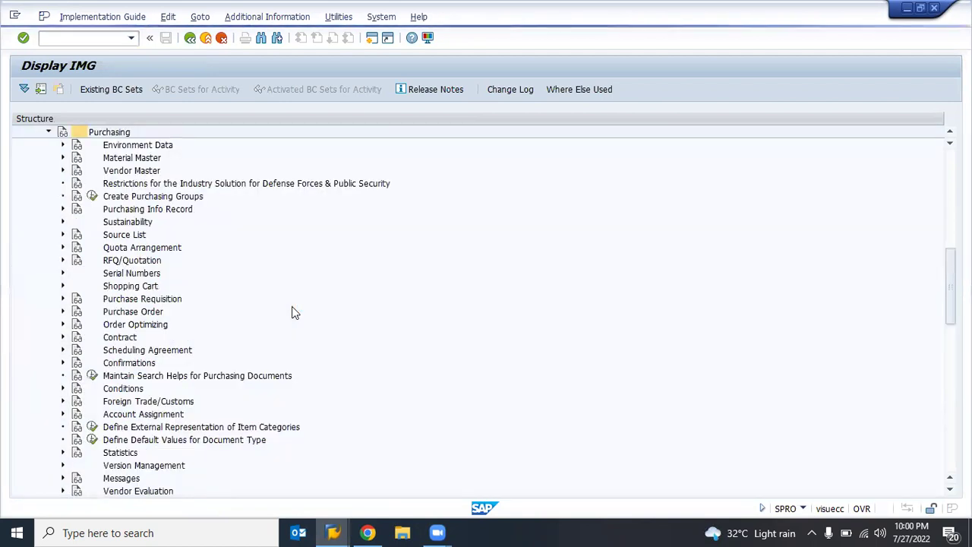
- Expand Source List under Purchasing and open the activity Define Source List Requirement at Plant Level
scroll(215, 316, down, 1)
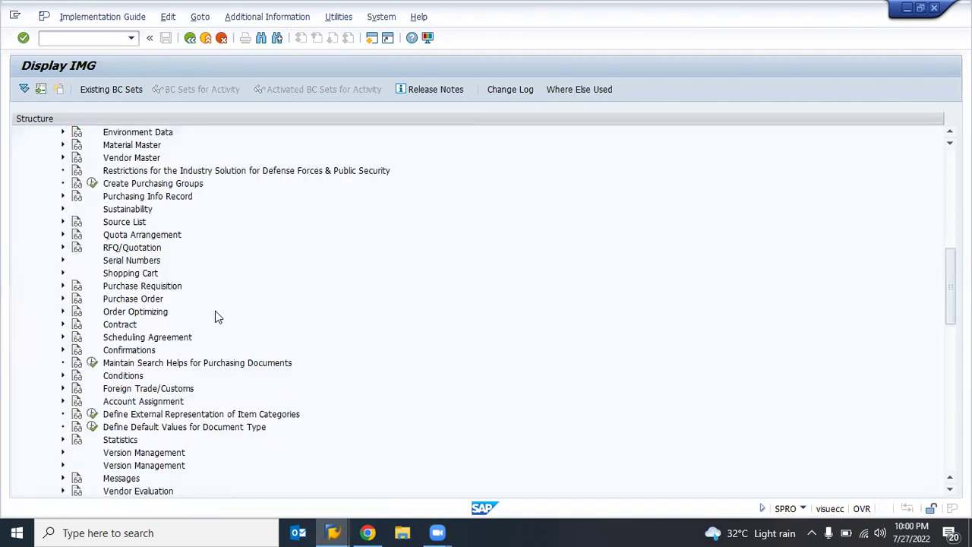
scroll(215, 316, down, 1)
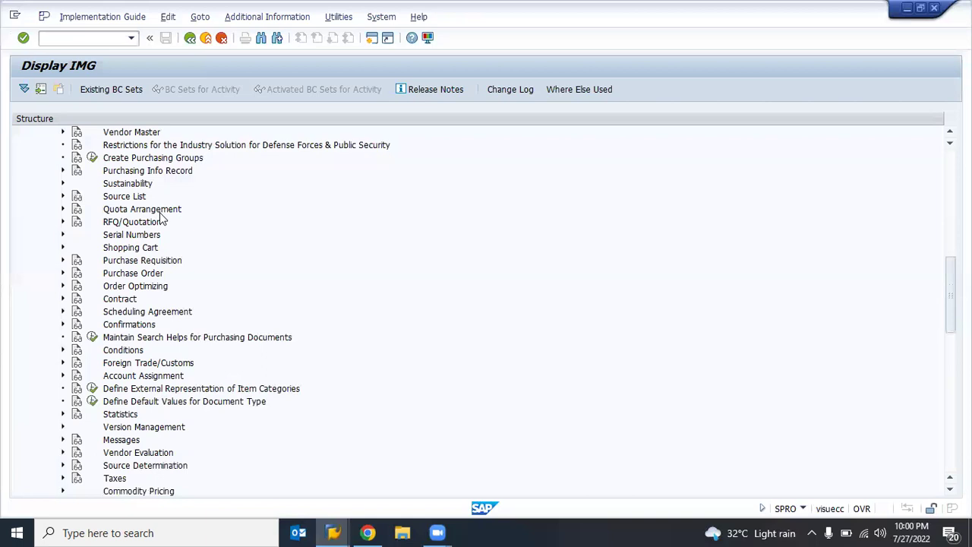
click(111, 197)
click(63, 197)
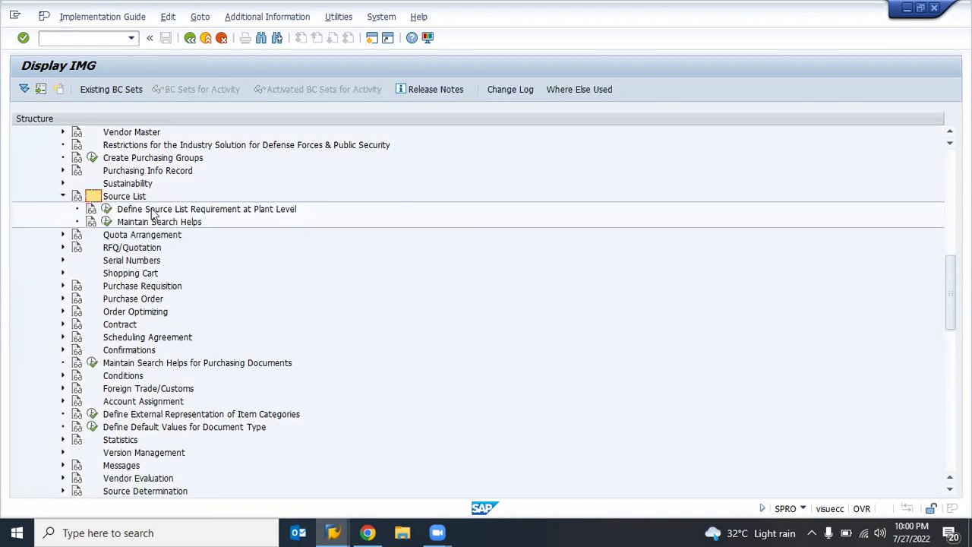
click(107, 211)
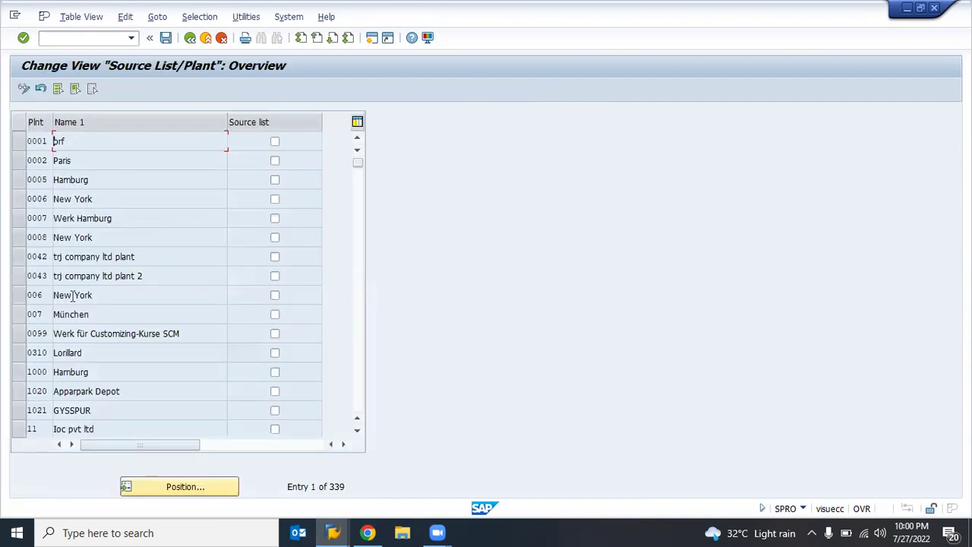
- Find plants 9900 and 9910 (MRF TYRES LIMITED) in the Source List/Plant overview and select their rows
scroll(72, 295, down, 5)
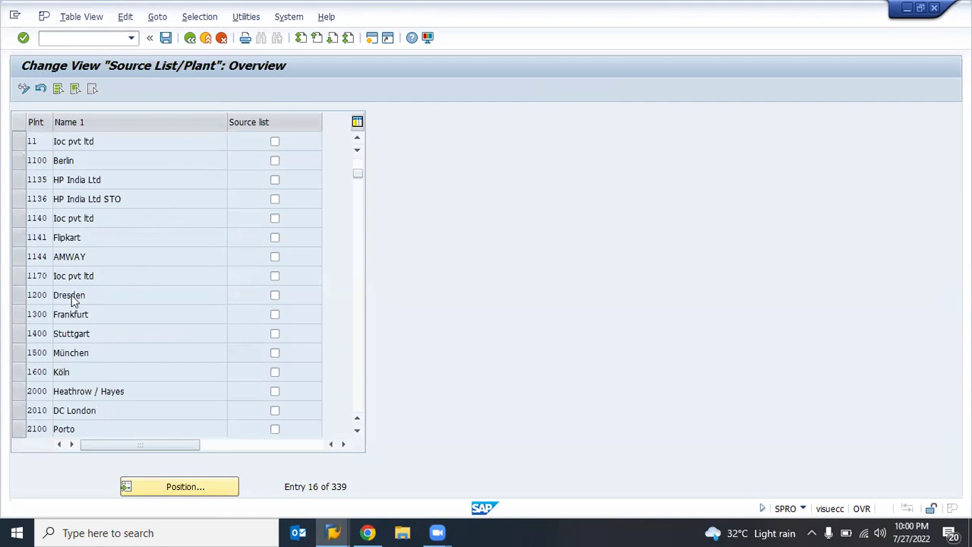
scroll(71, 294, down, 10)
scroll(72, 295, down, 10)
scroll(73, 298, down, 15)
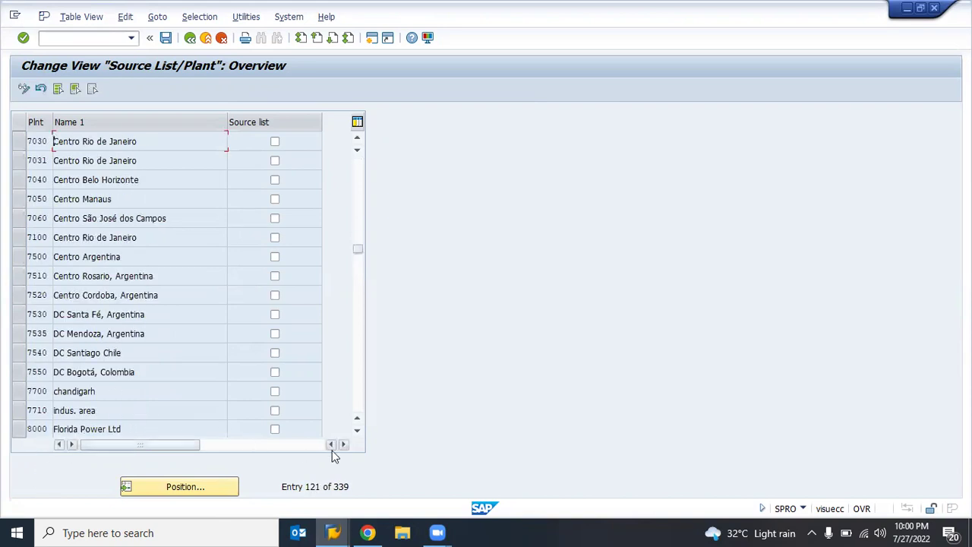
click(357, 433)
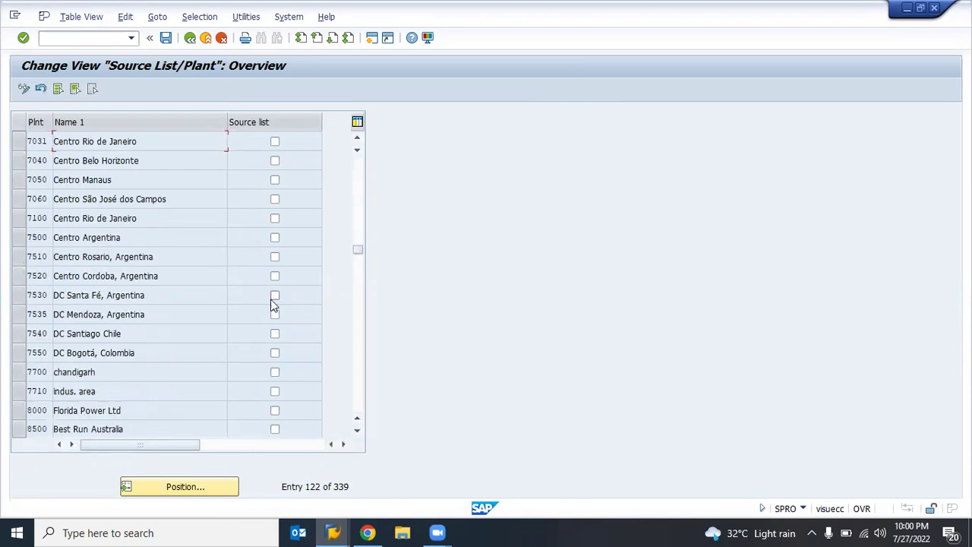
click(357, 432)
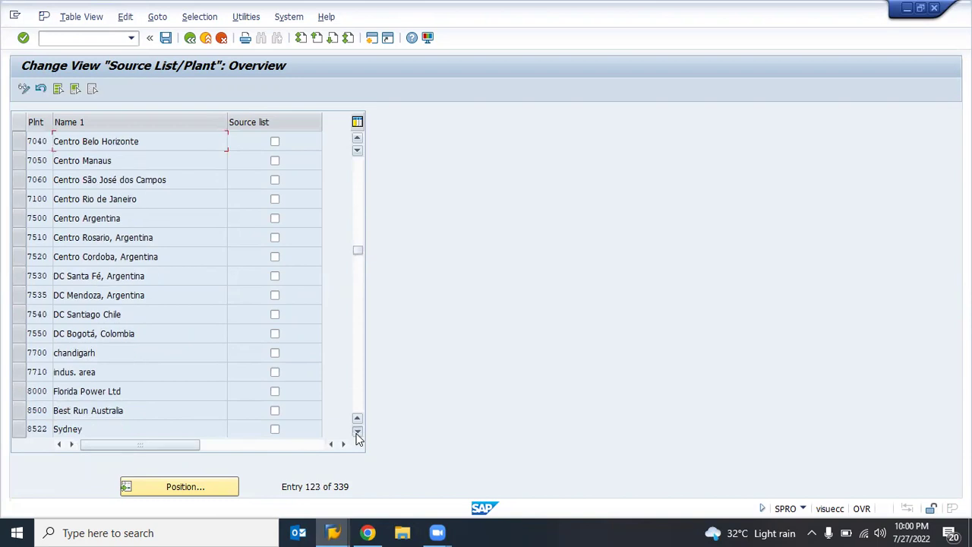
click(357, 432)
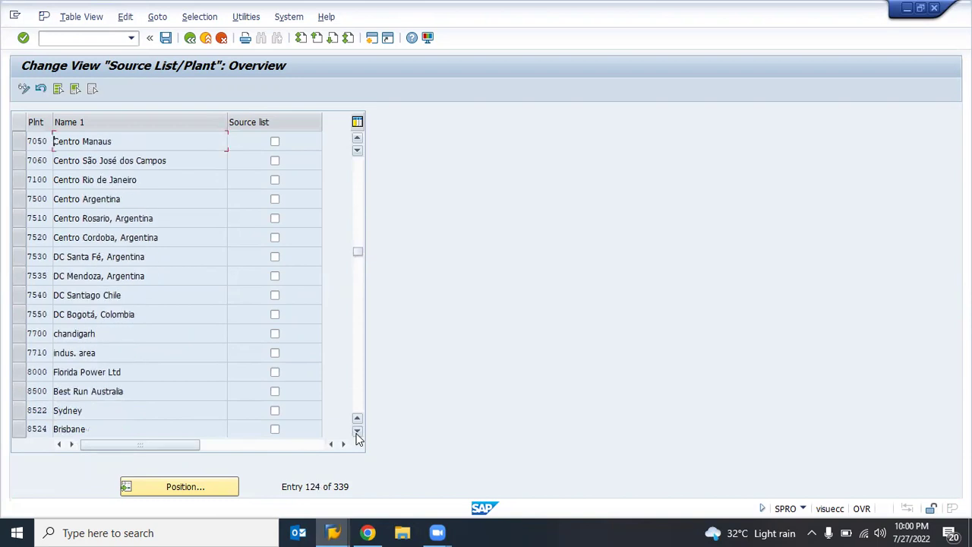
click(357, 432)
click(357, 432)
click(357, 432)
click(357, 432)
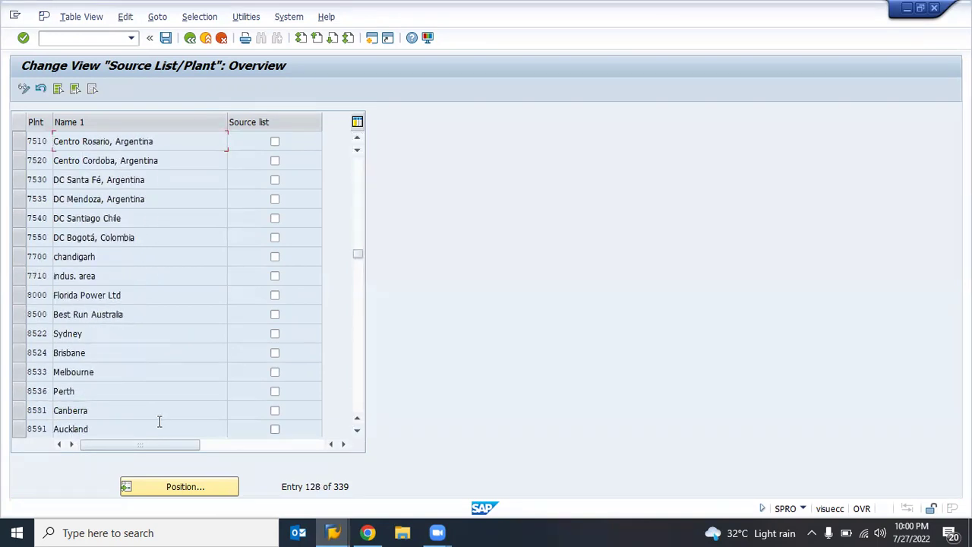
click(359, 320)
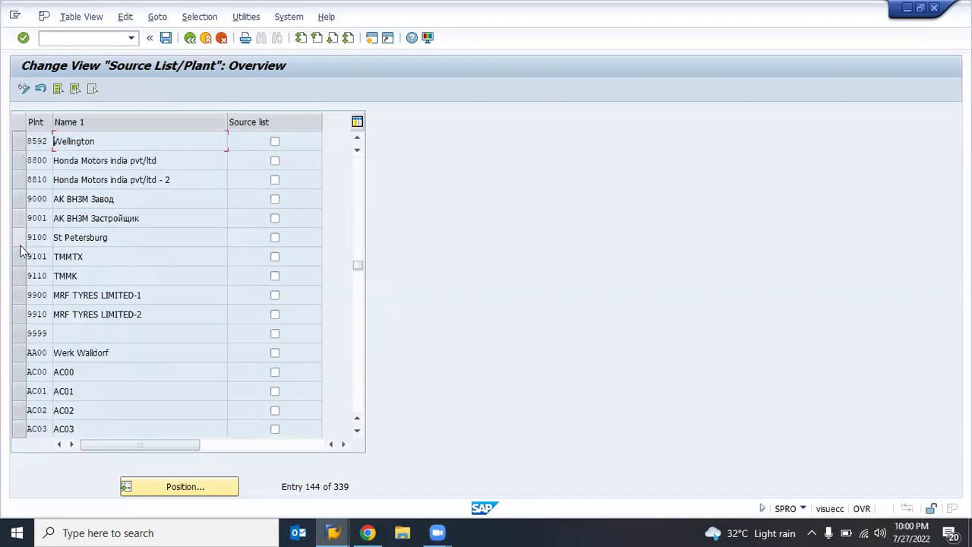
click(19, 295)
click(19, 314)
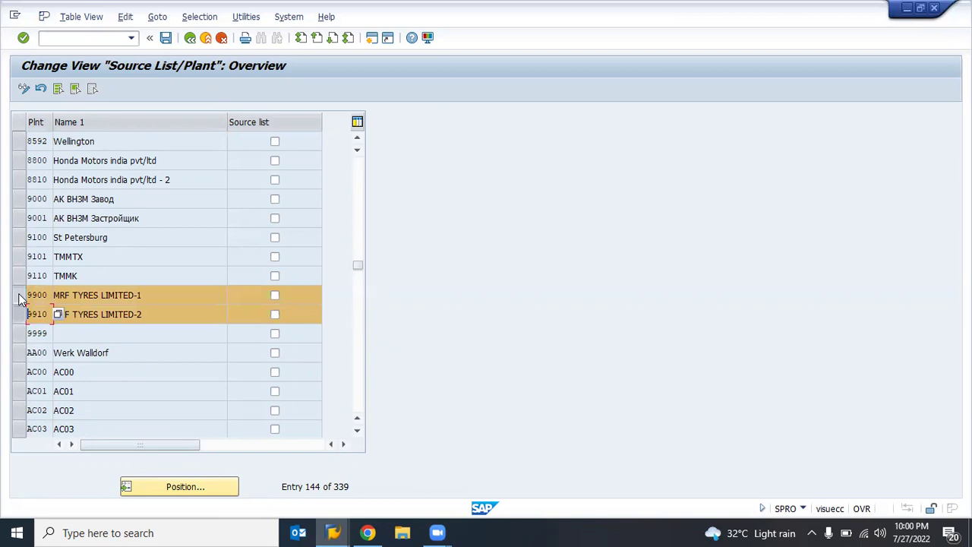
click(19, 295)
click(19, 313)
- Leave customizing without changing the plant settings and open the Change Material transaction MM02
click(190, 38)
click(190, 38)
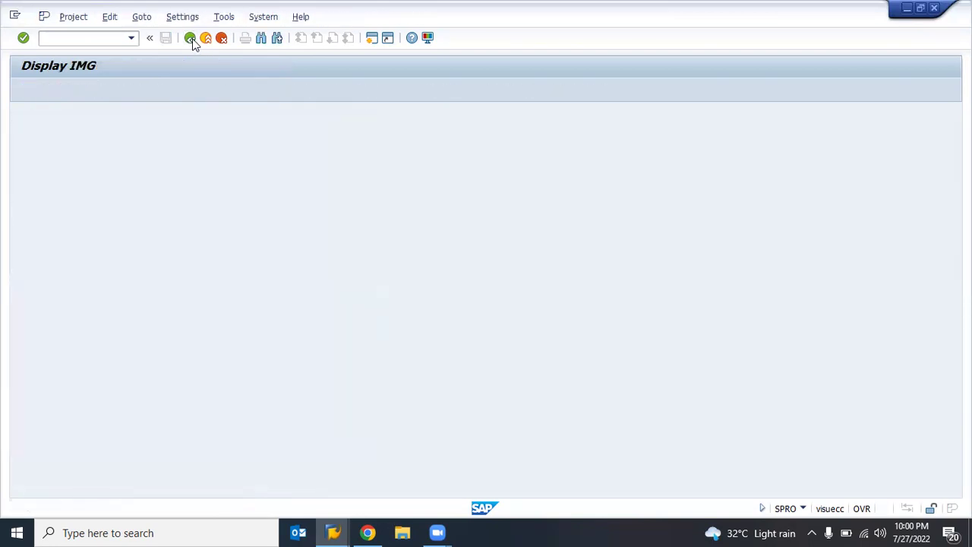
click(190, 38)
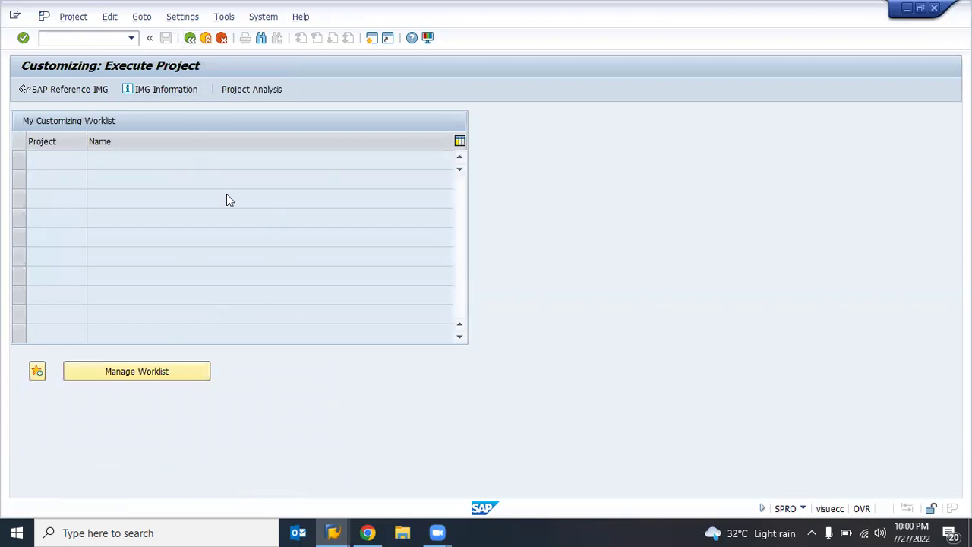
text(mm02)
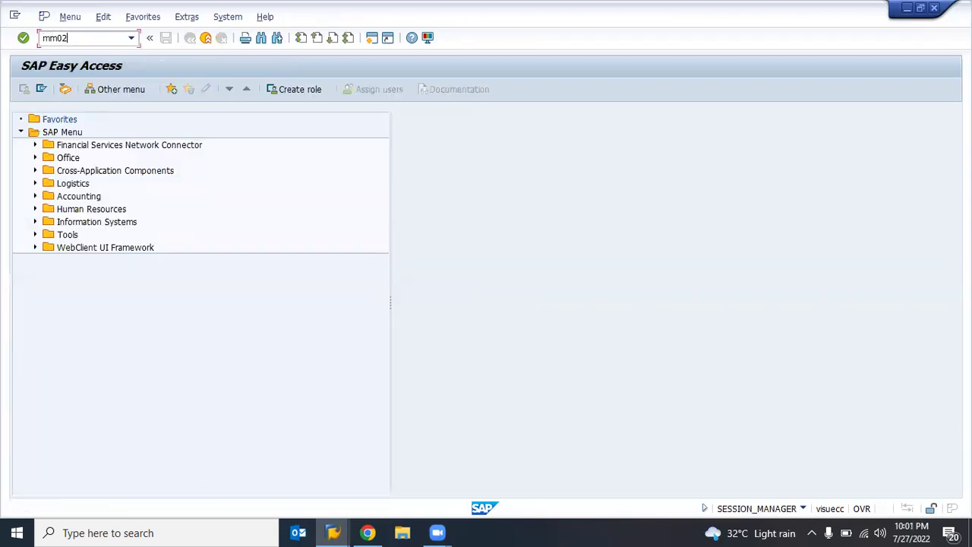
key(Return)
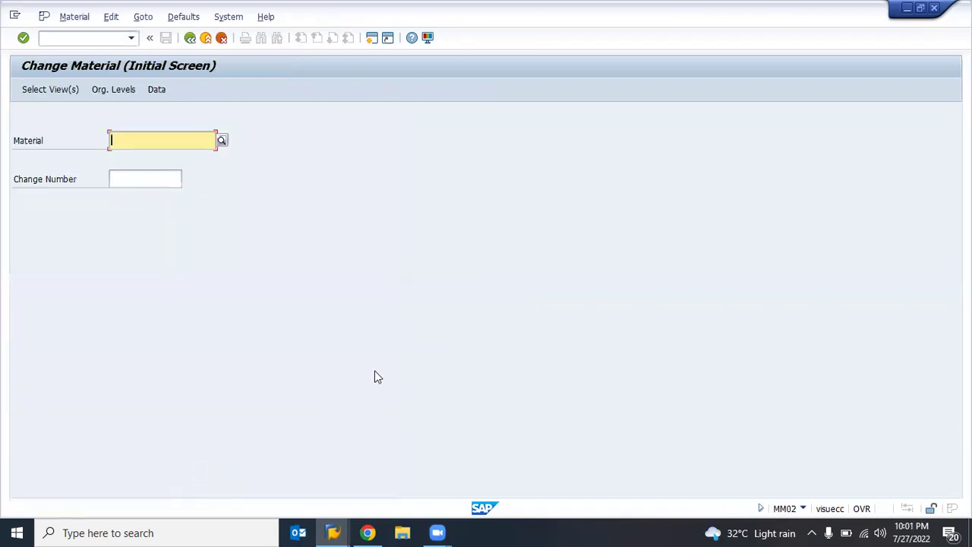
- Try to open material 100633 for change
key(BackSpace)
key(Down)
key(Down)
key(Down)
key(Up)
key(Up)
key(Return)
key(Return)
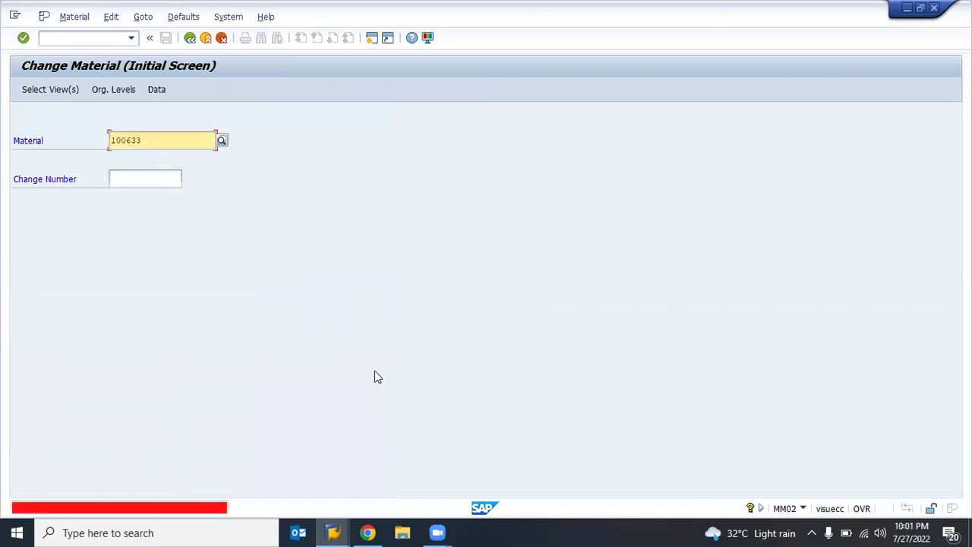
key(BackSpace)
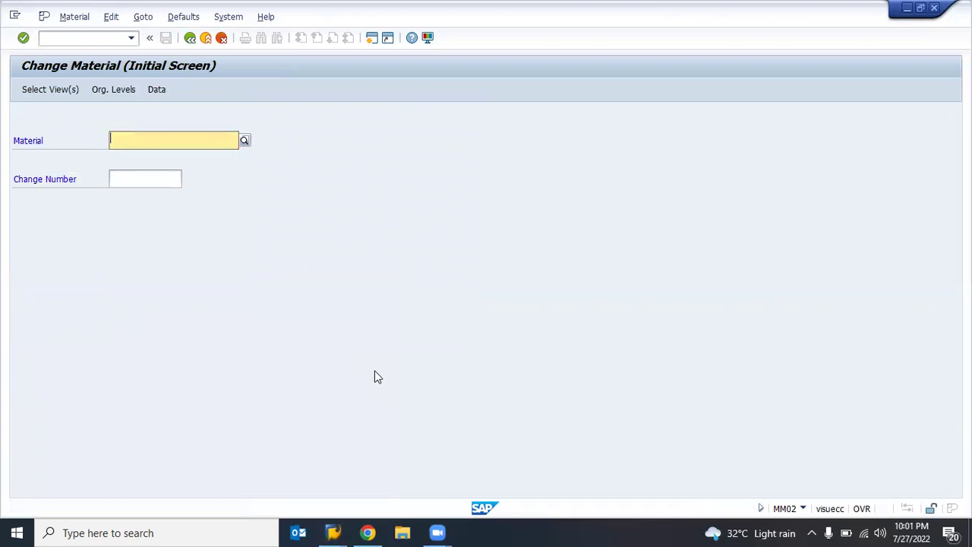
key(BackSpace)
key(Down)
key(Down)
key(Down)
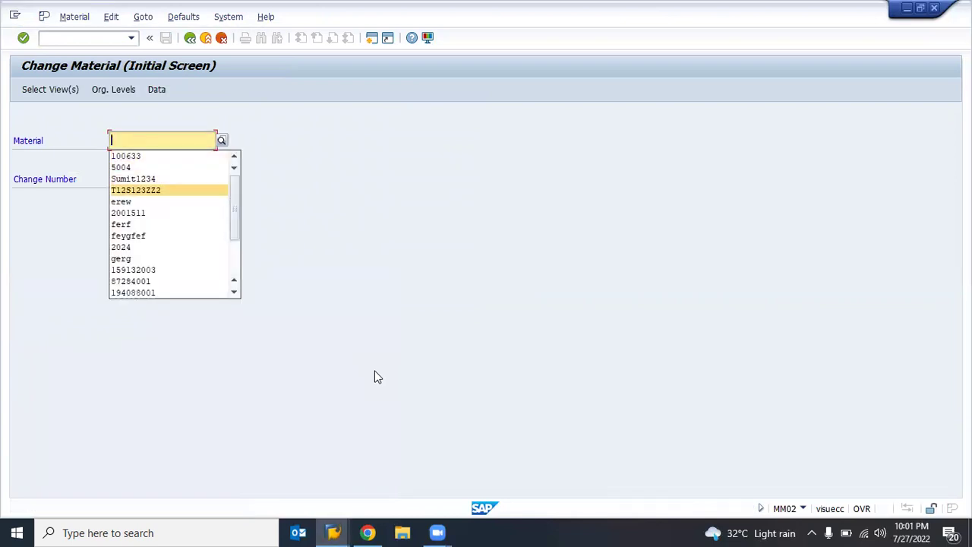
key(Down)
key(Down)
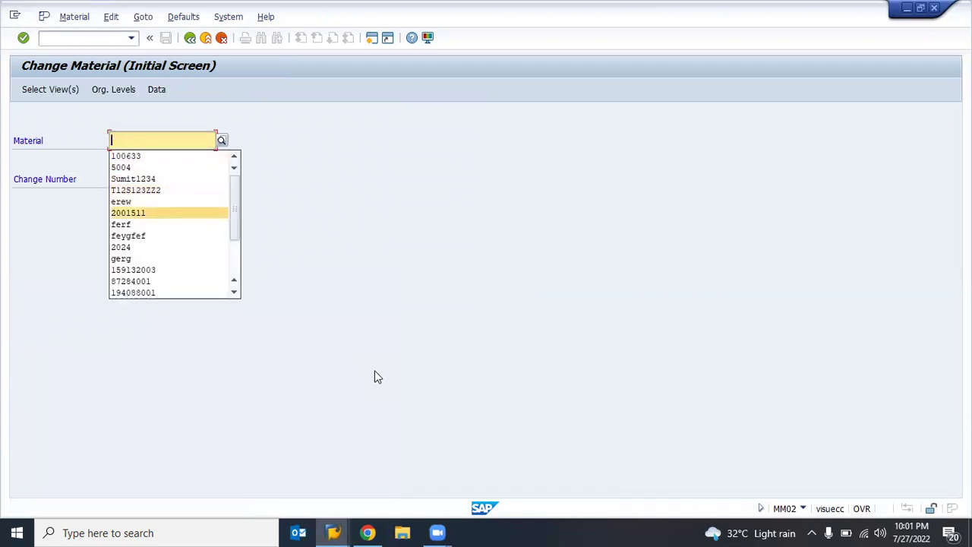
key(Escape)
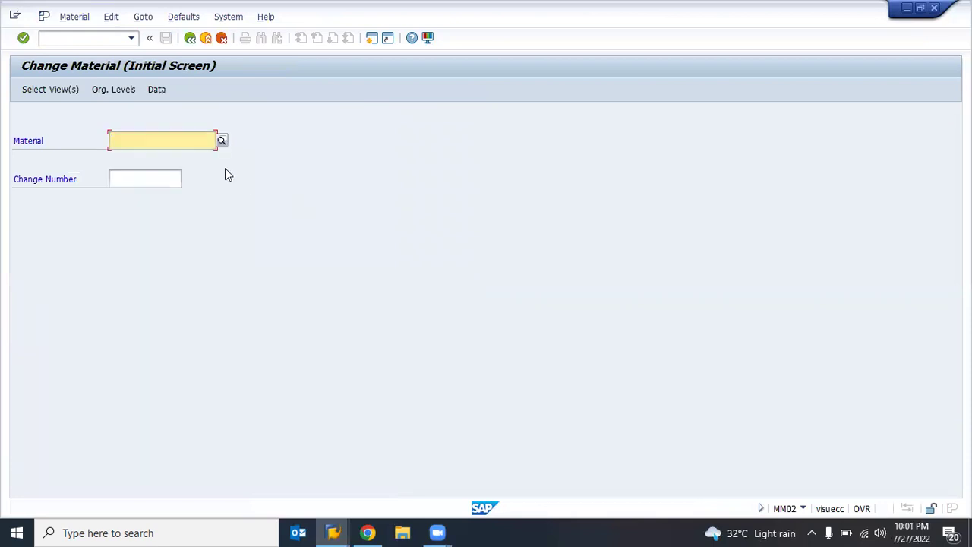
text(6)
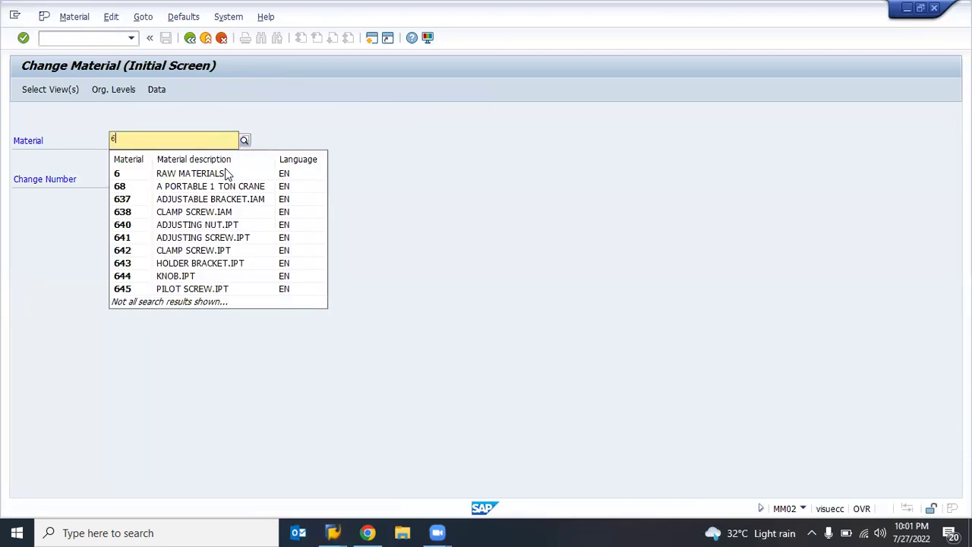
key(Escape)
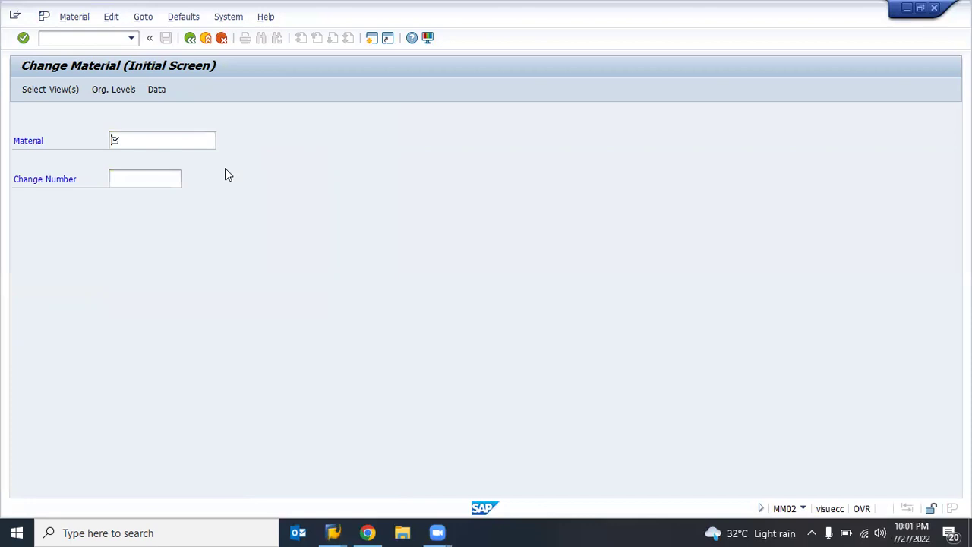
key(Escape)
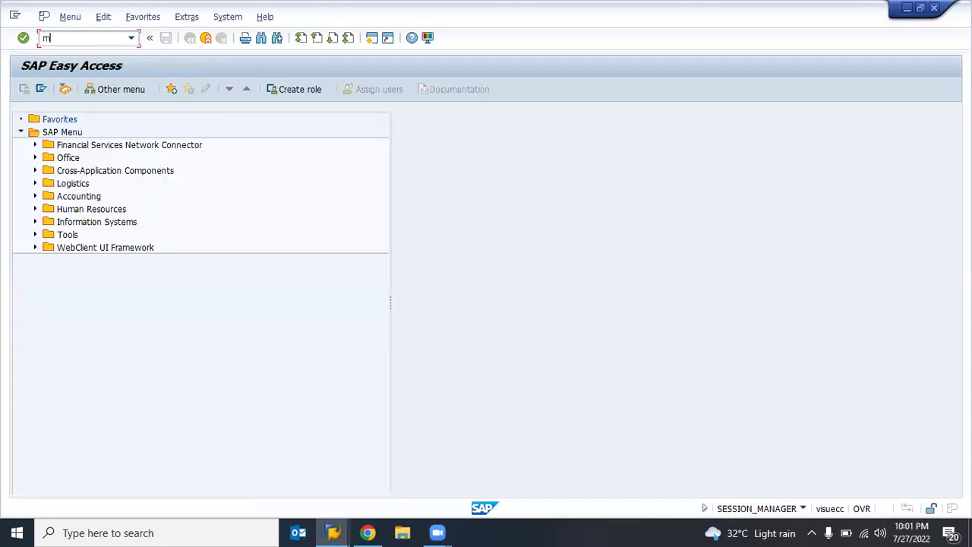
- Run the Materials List (MM60) for plant 9910 and select material 6001 in the resulting list
key(Return)
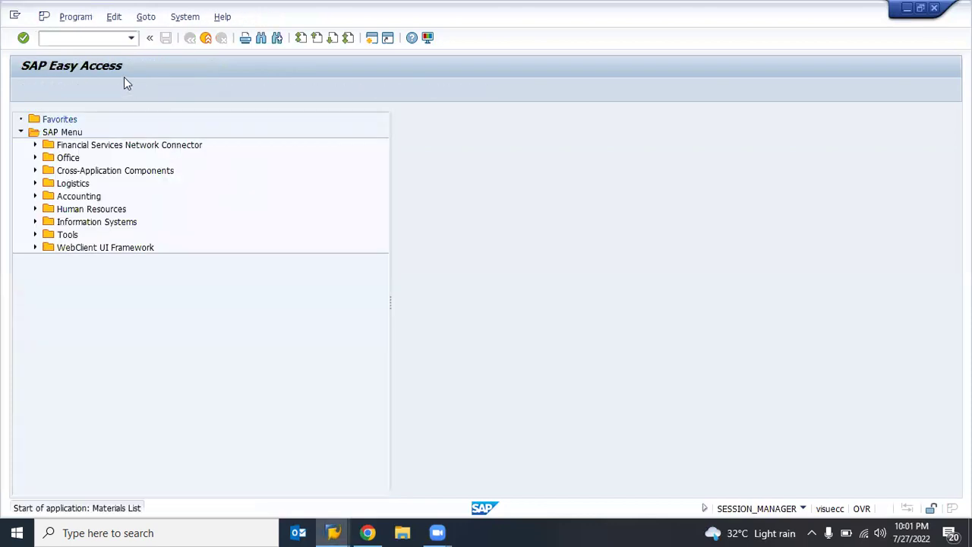
key(BackSpace)
key(BackSpace)
key(BackSpace)
key(BackSpace)
key(BackSpace)
key(BackSpace)
key(Tab)
key(Tab)
key(Tab)
key(Tab)
key(Tab)
key(shift+Tab)
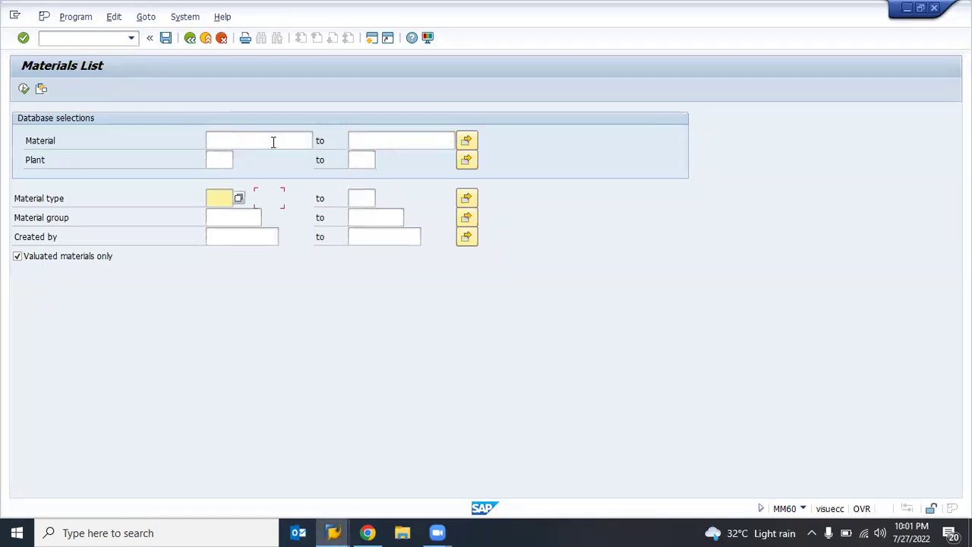
key(shift+Tab)
key(shift+Tab)
text(9)
key(Down)
key(Return)
key(F8)
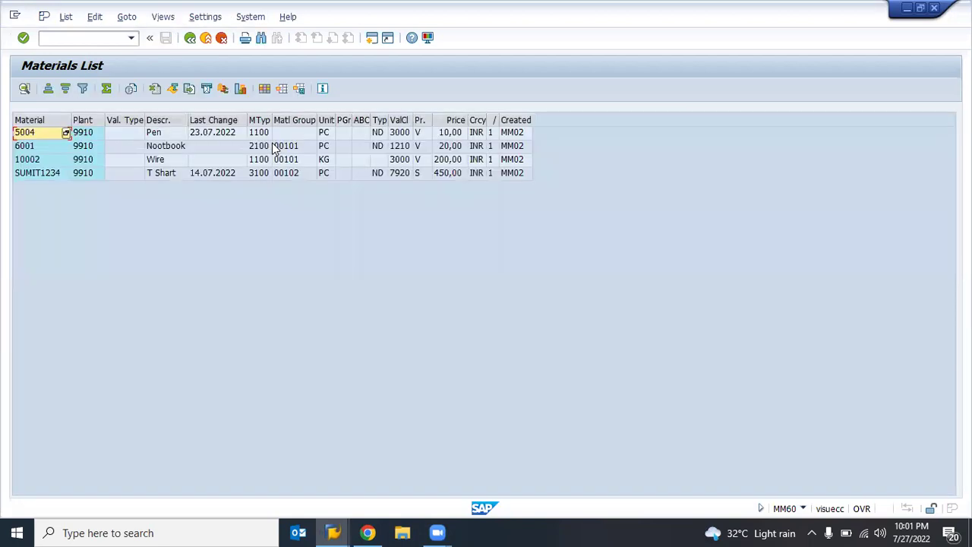
click(26, 147)
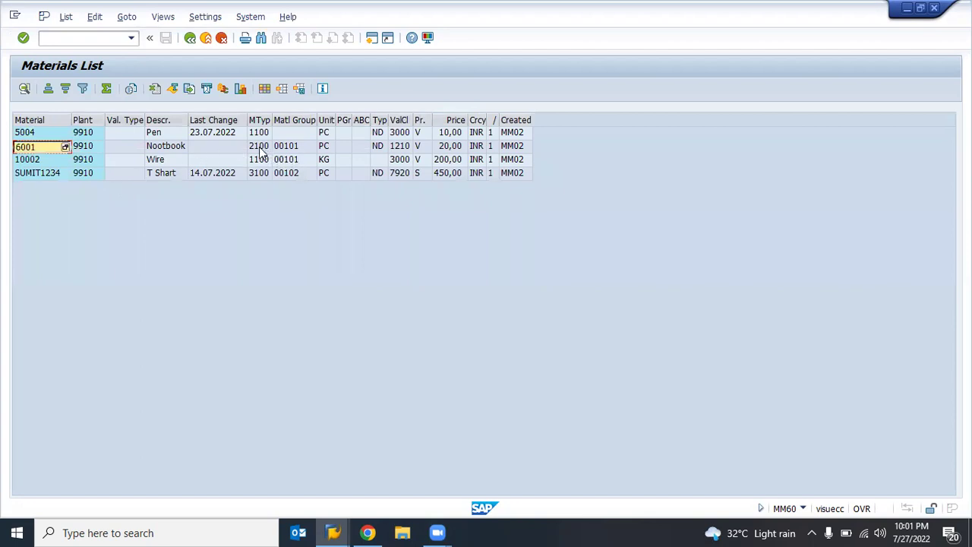
- Leave the Materials List and open material 6001 for change in MM02 with the proposed views and organizational levels
key(F3)
key(F3)
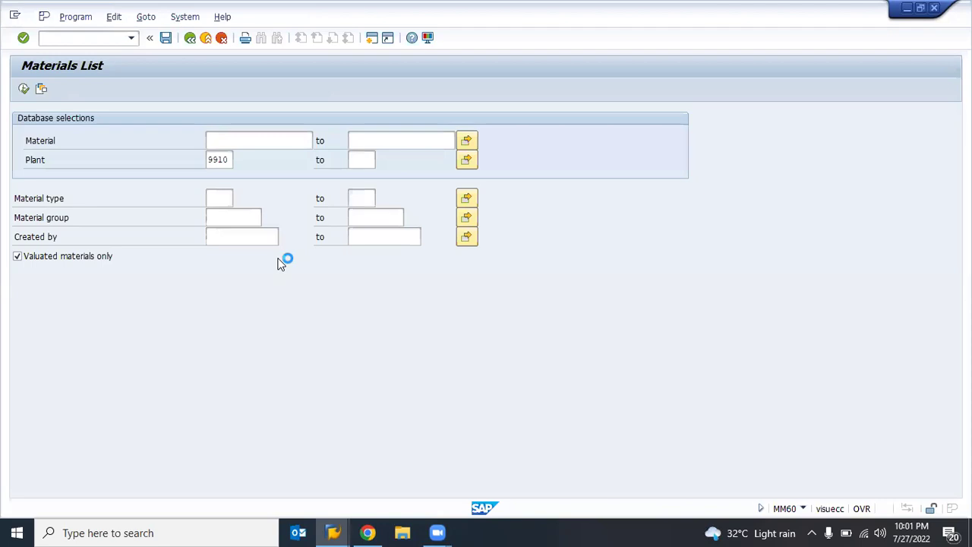
text(mm02)
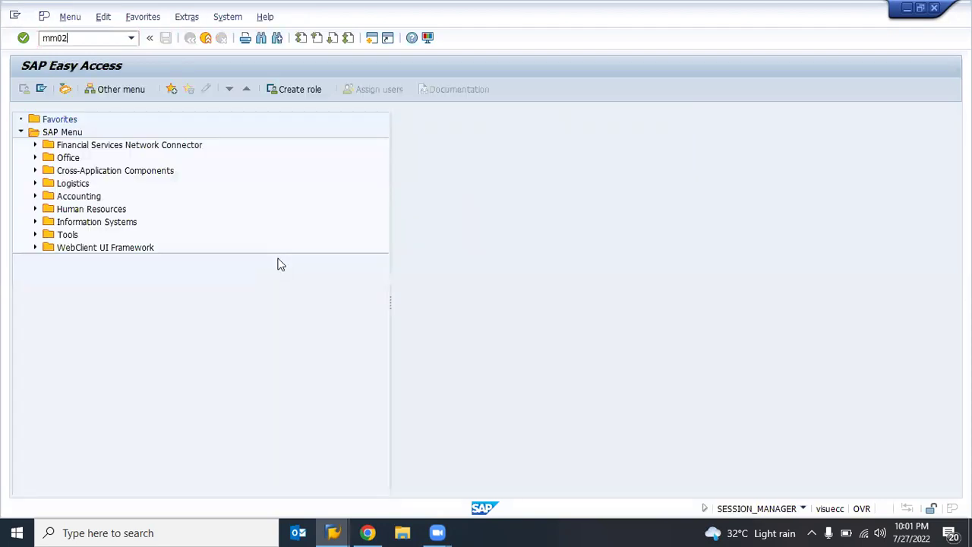
key(Return)
text(6001)
key(Return)
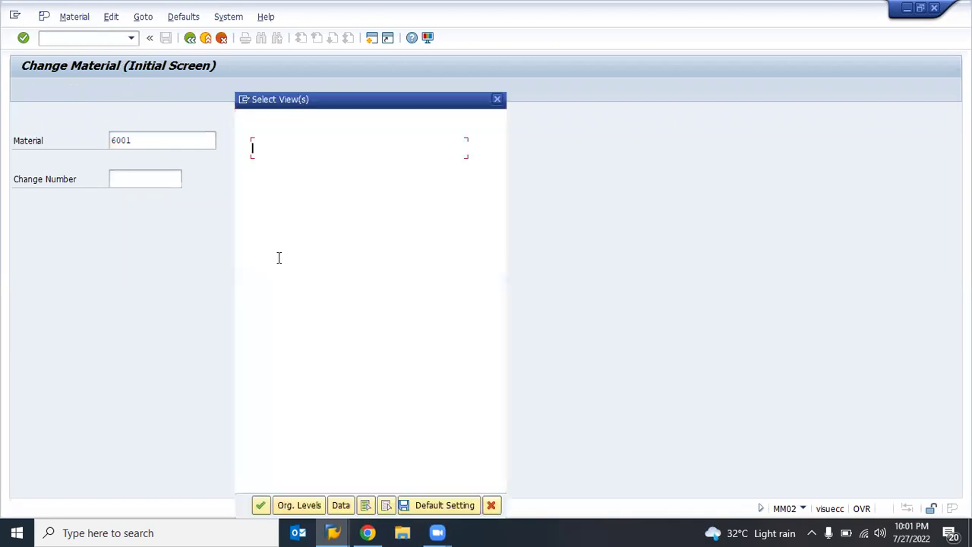
key(Return)
key(Return)
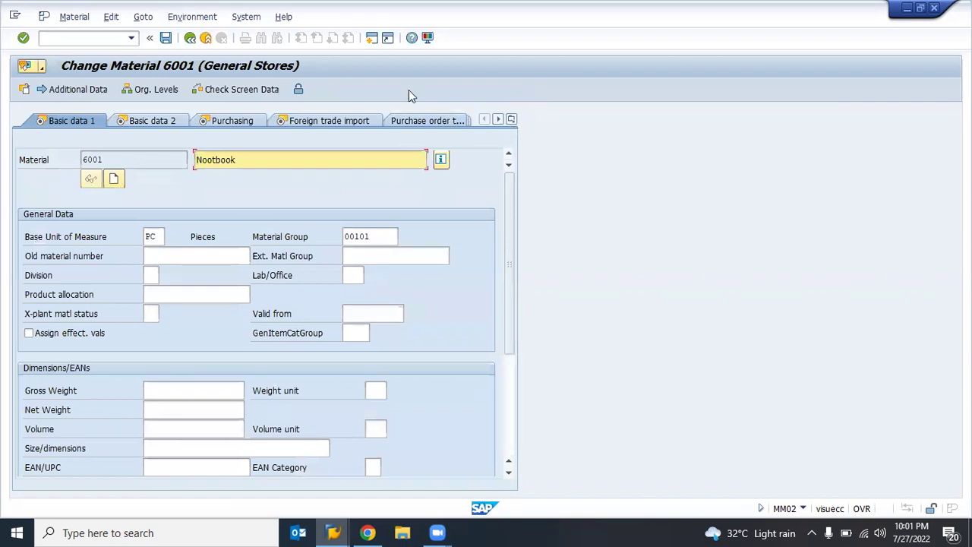
- Open the material's Purchasing view and look through its general and other data fields
click(511, 119)
click(551, 168)
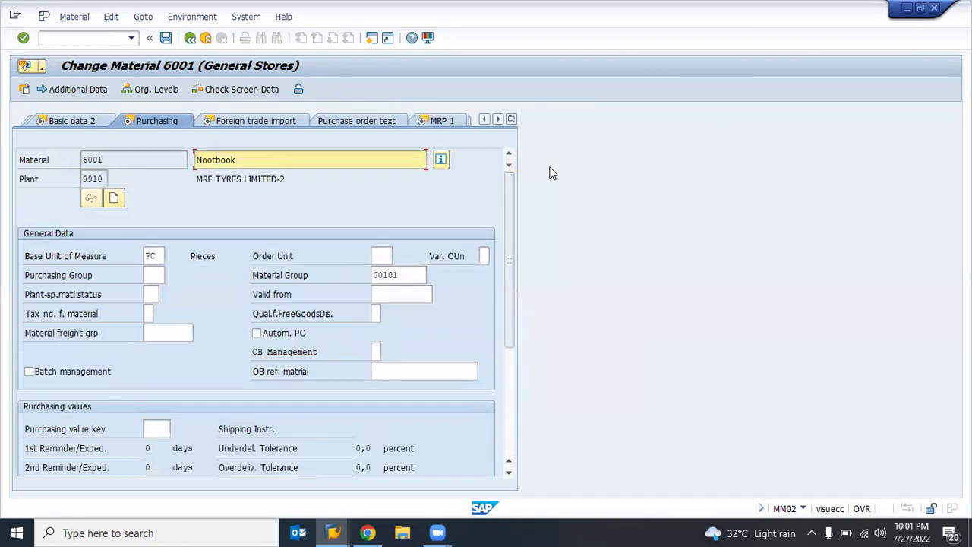
scroll(448, 322, down, 5)
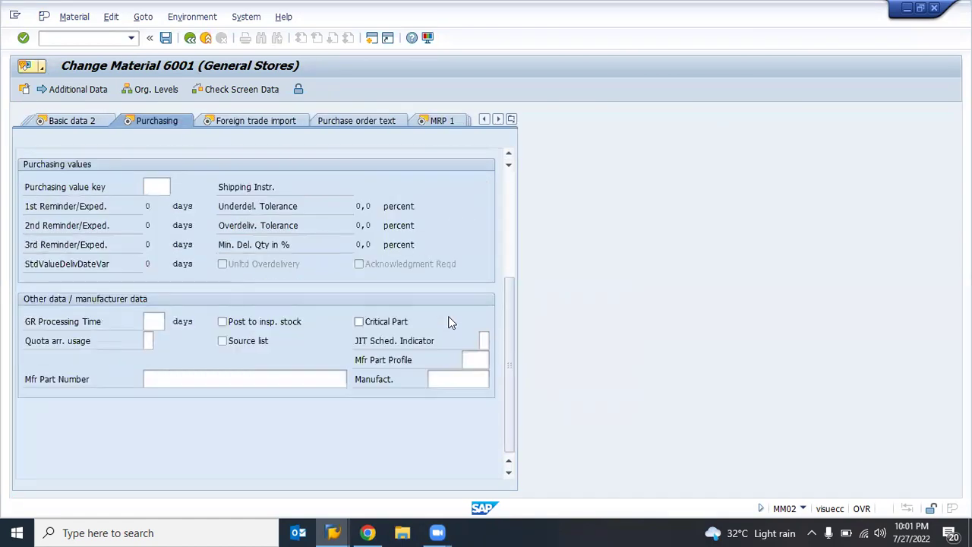
scroll(394, 260, up, 1)
scroll(393, 259, up, 4)
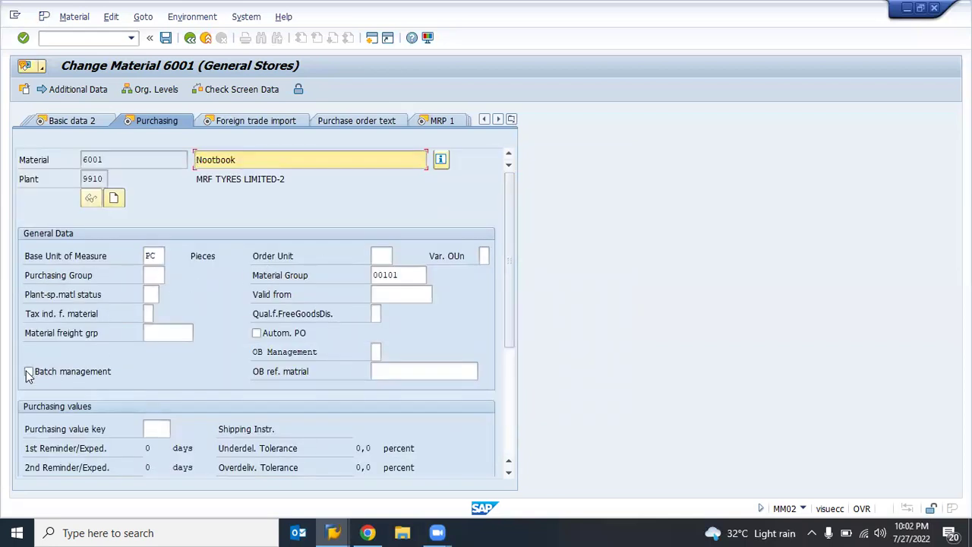
click(28, 373)
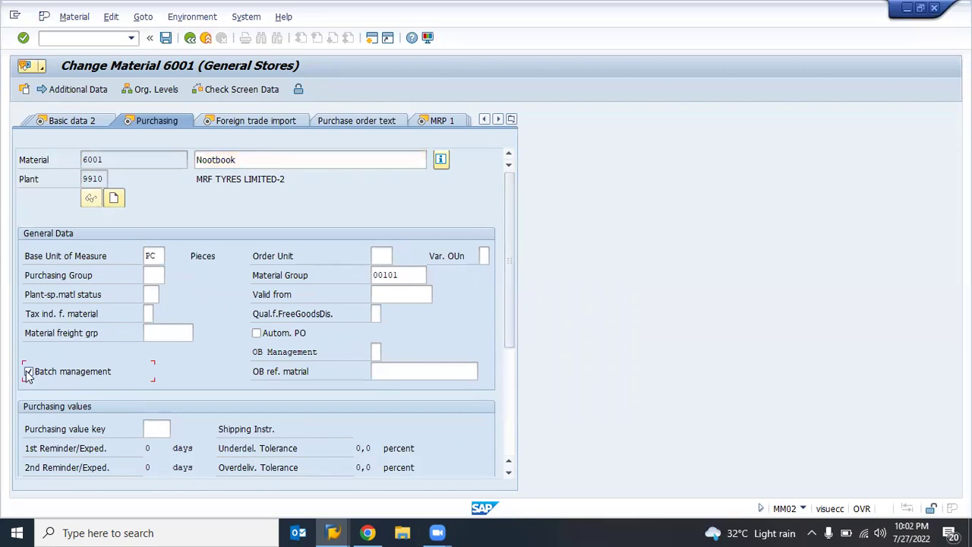
click(28, 372)
click(28, 372)
click(275, 338)
- Activate the Source list indicator in the other data section of the Purchasing view and save material 6001
scroll(292, 400, down, 5)
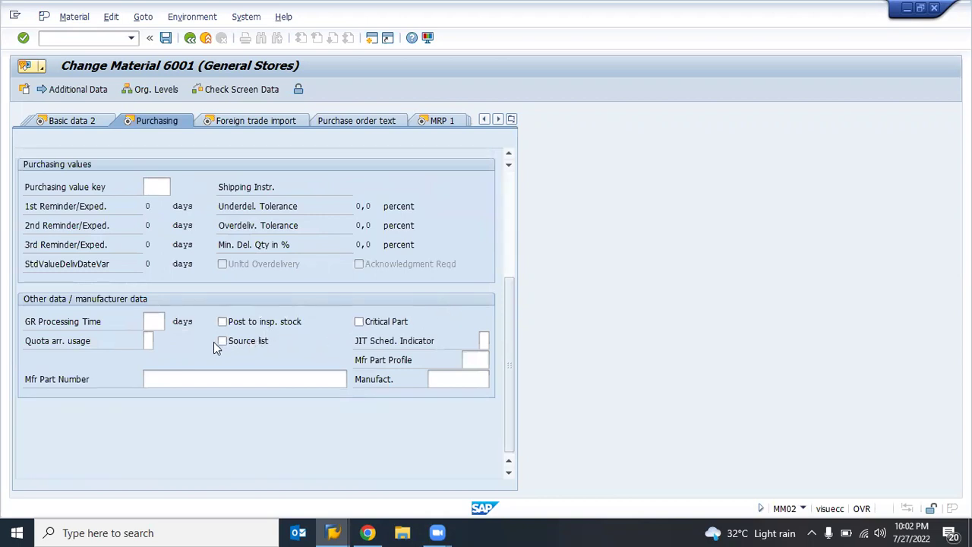
click(262, 343)
drag(505, 306, 509, 189)
scroll(275, 374, down, 5)
click(227, 342)
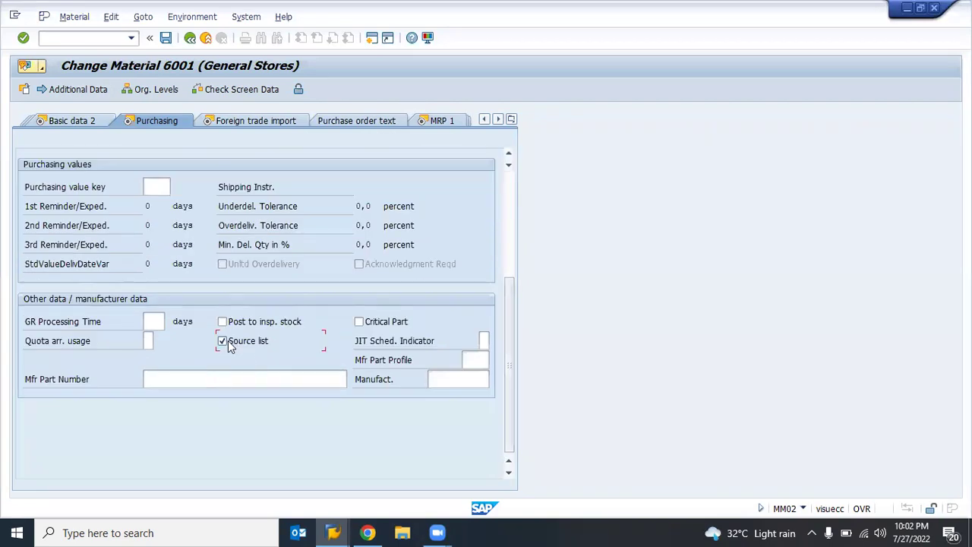
click(167, 40)
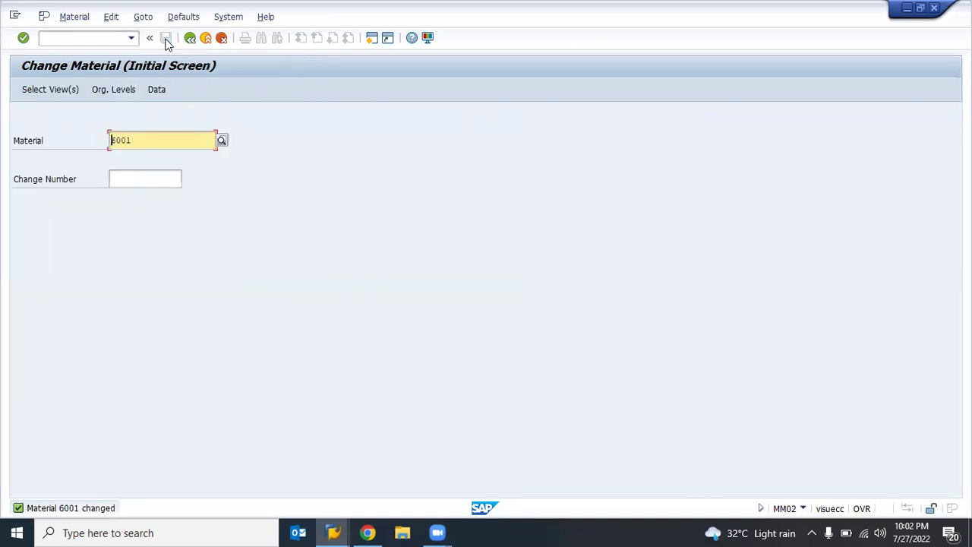
- Reopen material 6001 with only the Purchasing view for plant 9910 and check its Source list indicator
key(Return)
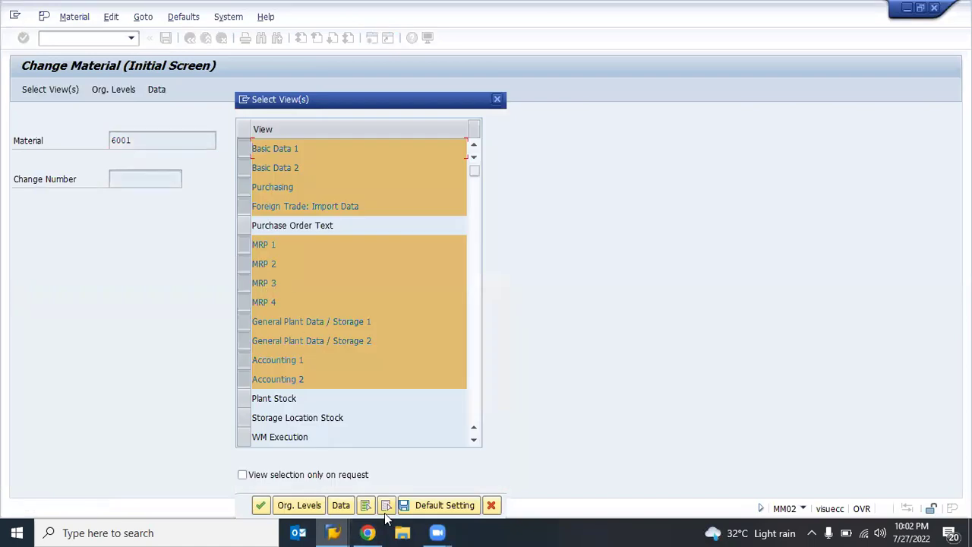
click(386, 505)
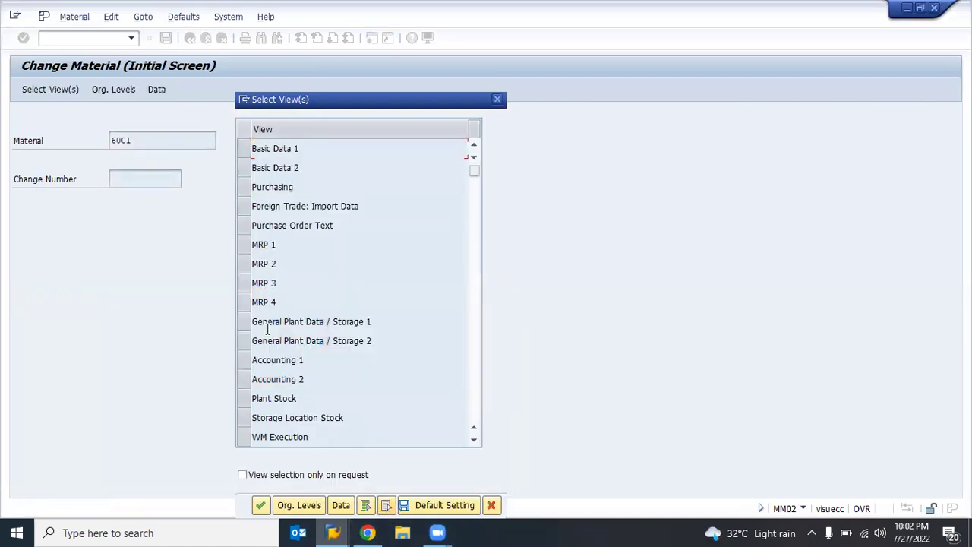
click(242, 187)
key(Return)
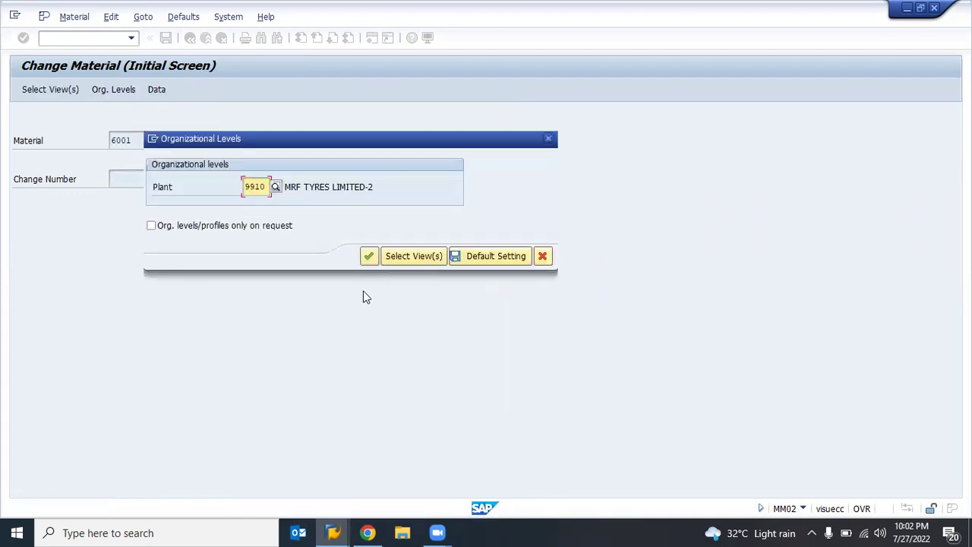
key(Return)
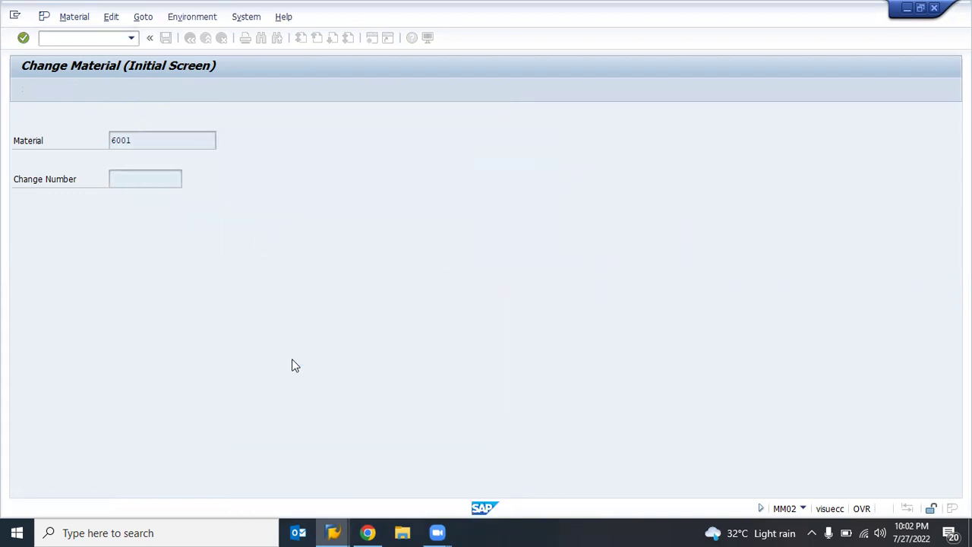
scroll(294, 365, down, 5)
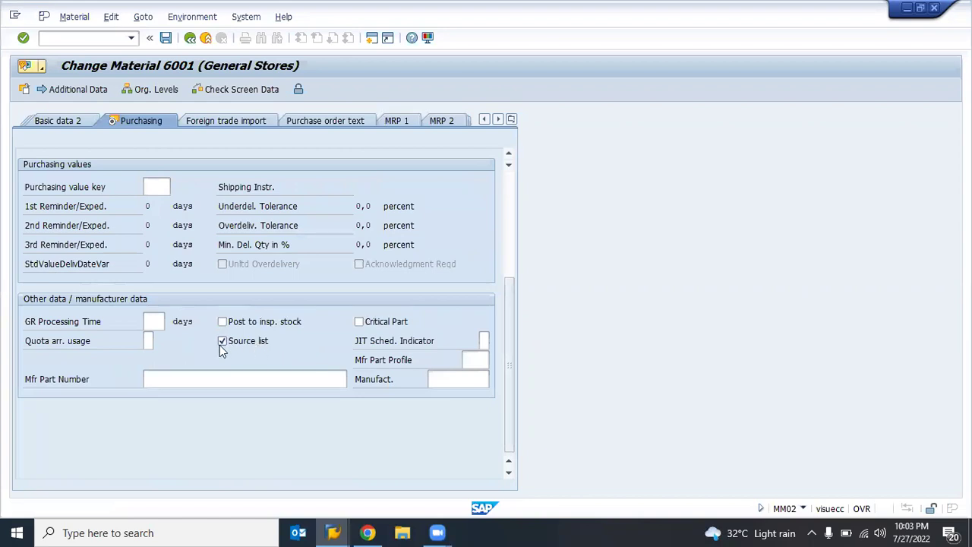
scroll(248, 348, up, 5)
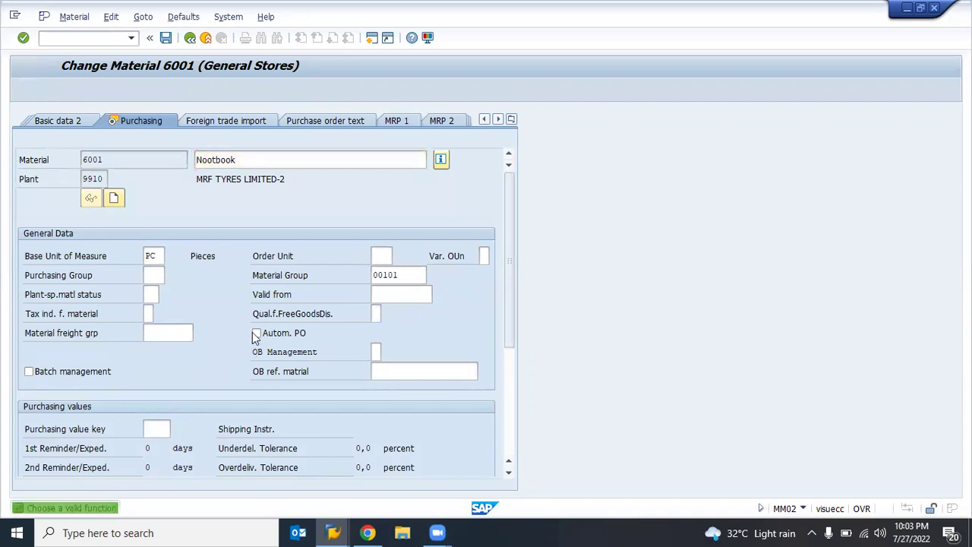
- Leave the material master and open the source list for material 6001 in plant 9910 with ME01
click(189, 38)
click(189, 39)
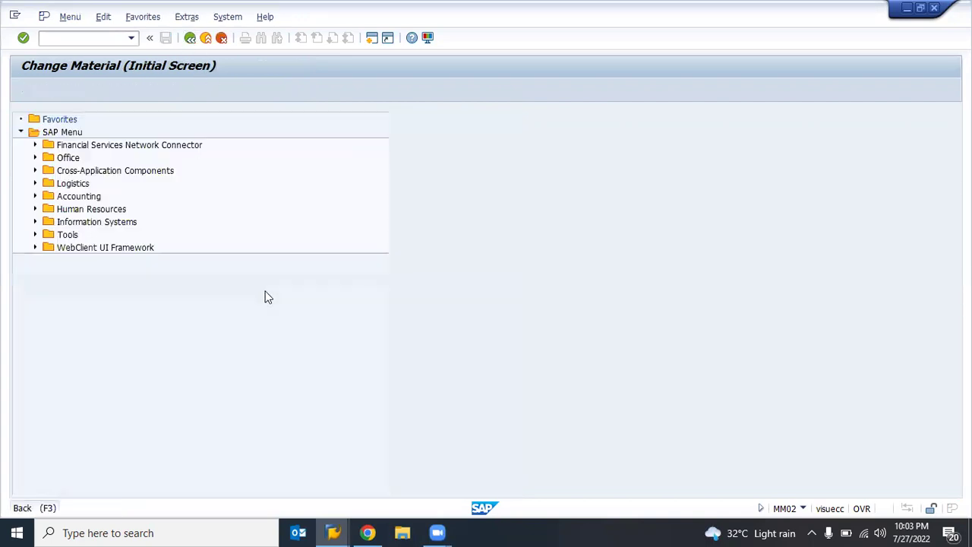
text(me01)
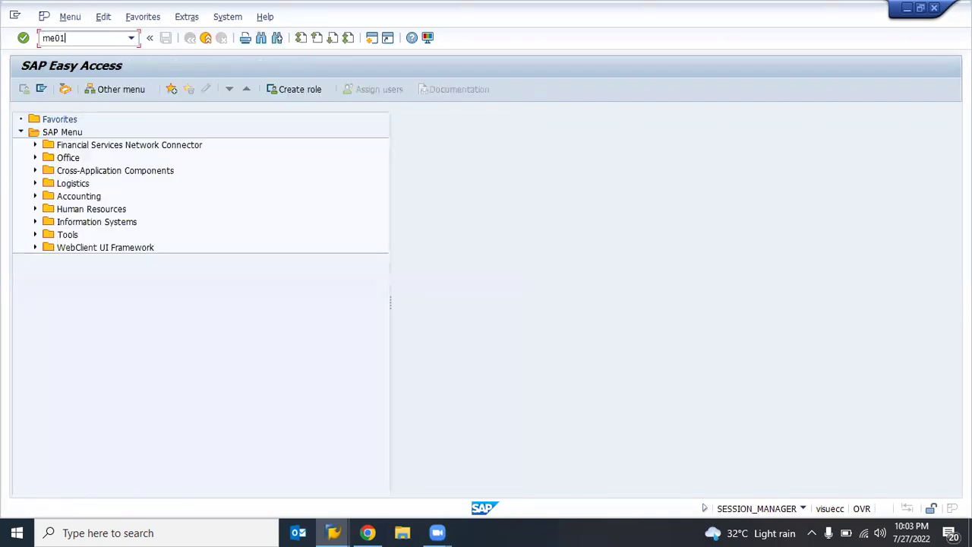
key(Return)
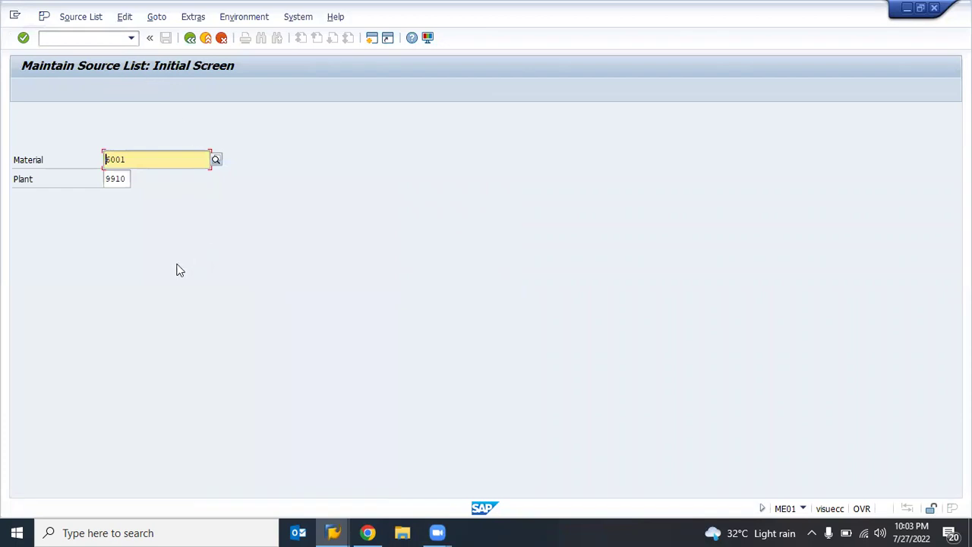
click(23, 163)
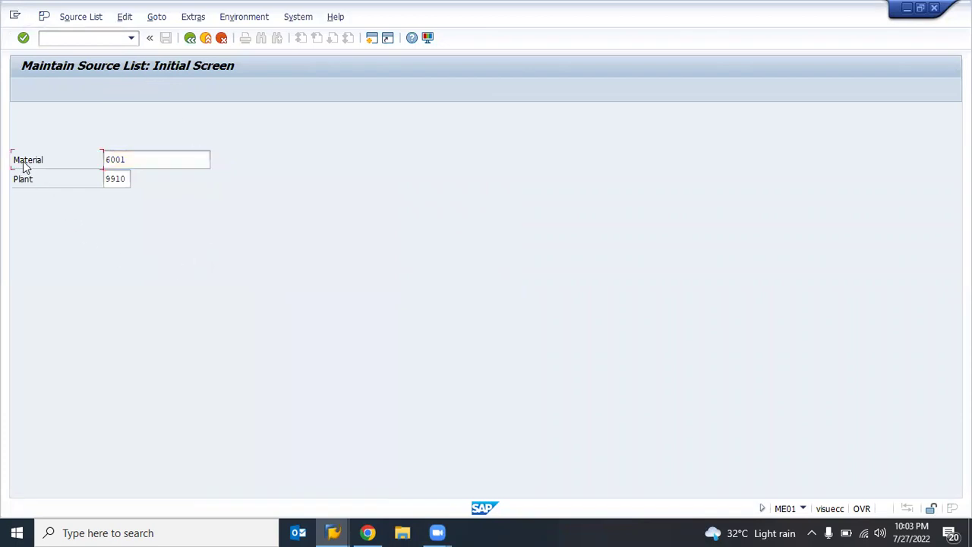
click(144, 159)
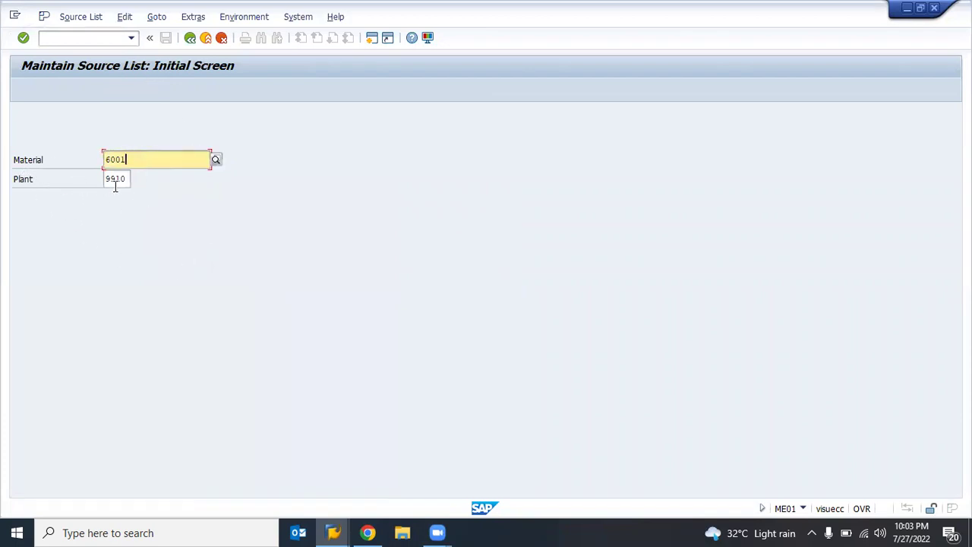
key(Return)
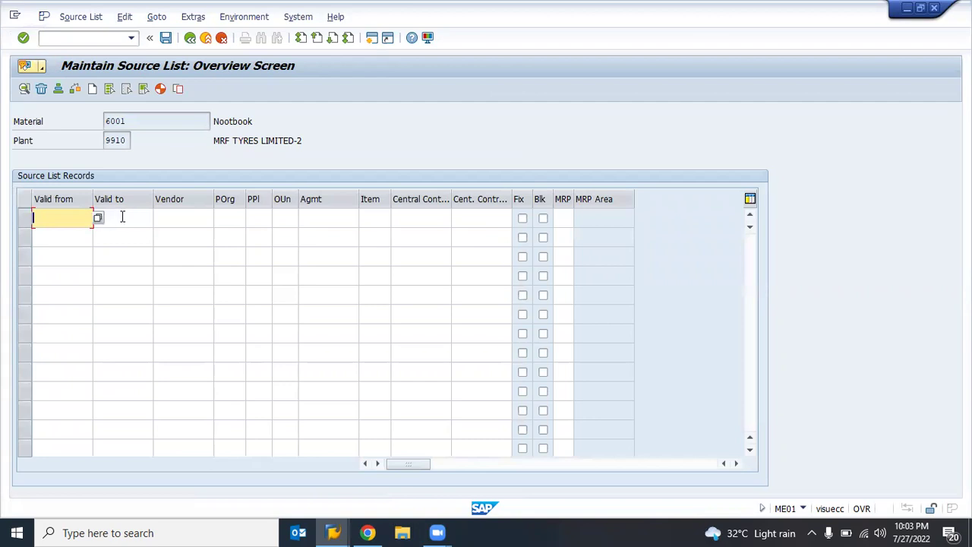
- Set the first source list record's validity start to 27.07.2022 and its end to 27.082022
click(121, 217)
click(53, 216)
click(98, 219)
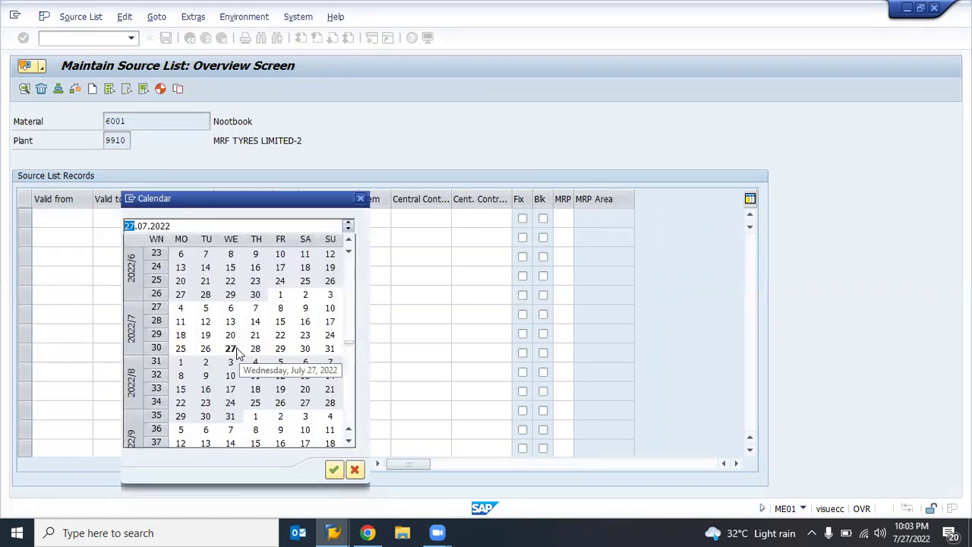
double_click(233, 349)
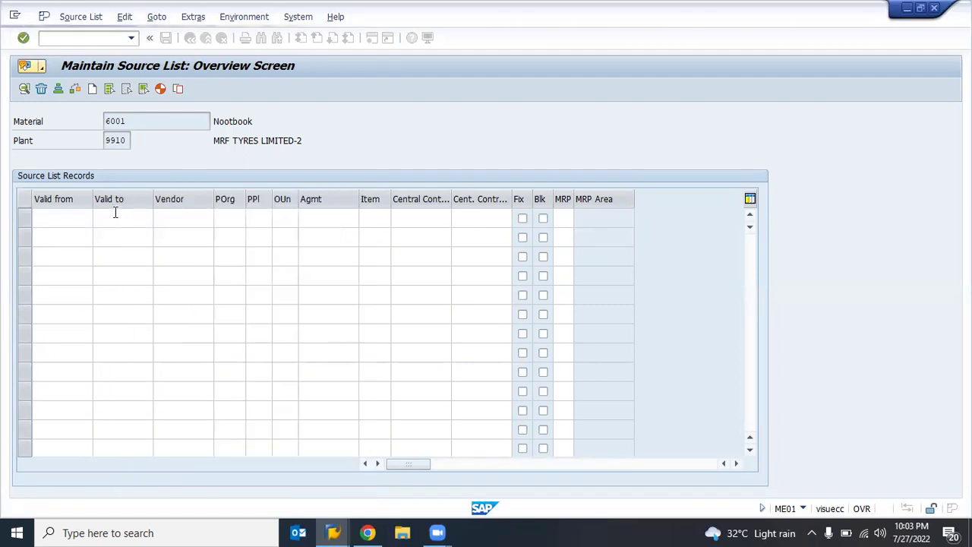
click(126, 218)
key(Return)
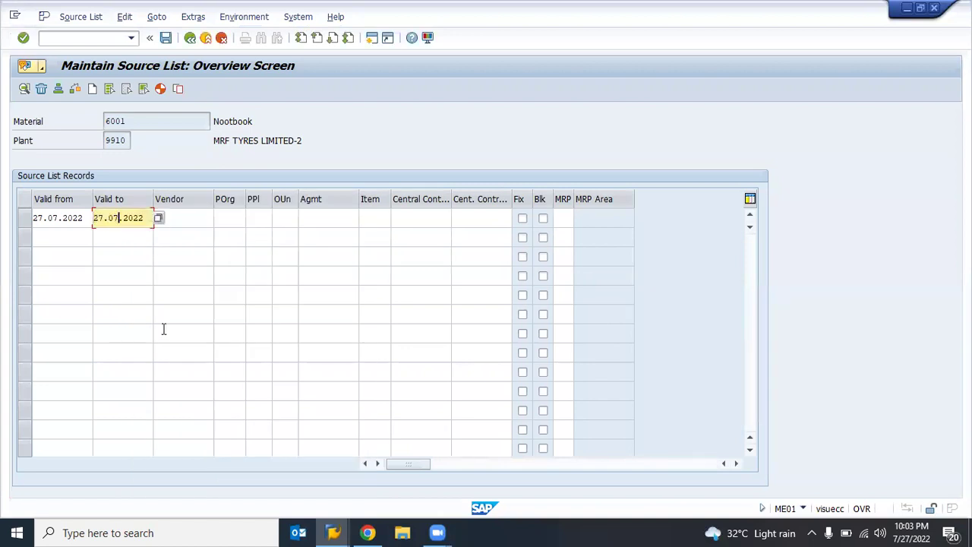
text(8)
- Switch to another SAP session and list the vendors of purchasing organization 9900 with MKVZ
click(186, 220)
key(alt+Tab)
key(alt+Tab)
key(alt+Tab)
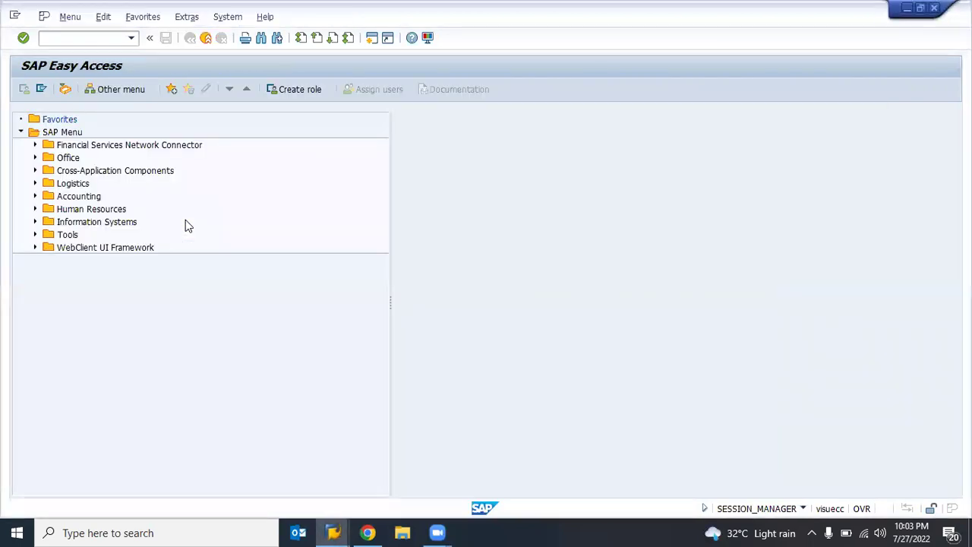
text(mk)
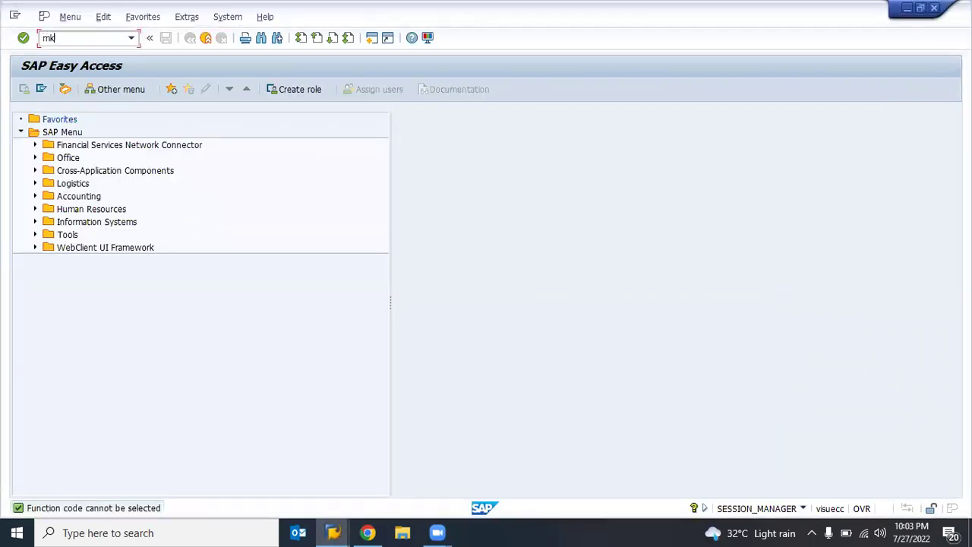
text(vz)
key(Return)
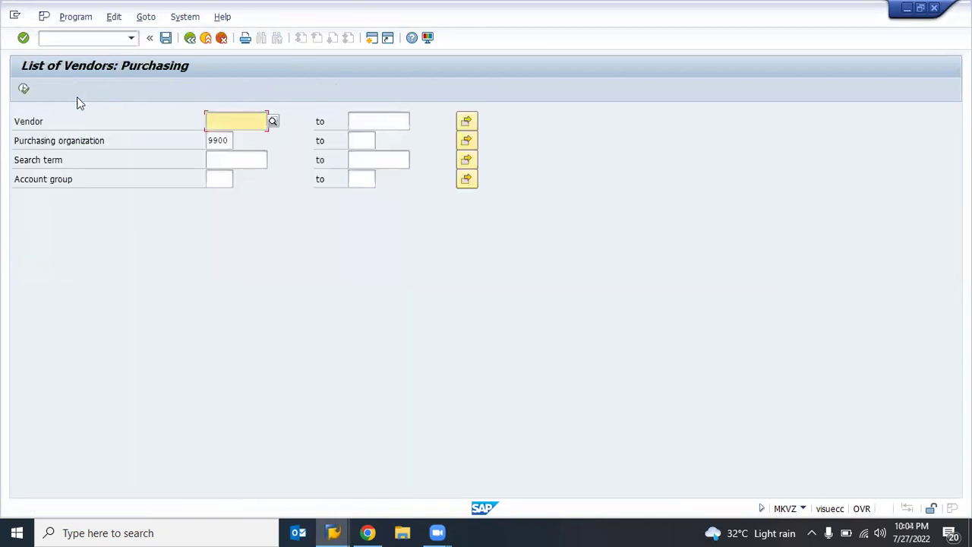
click(24, 90)
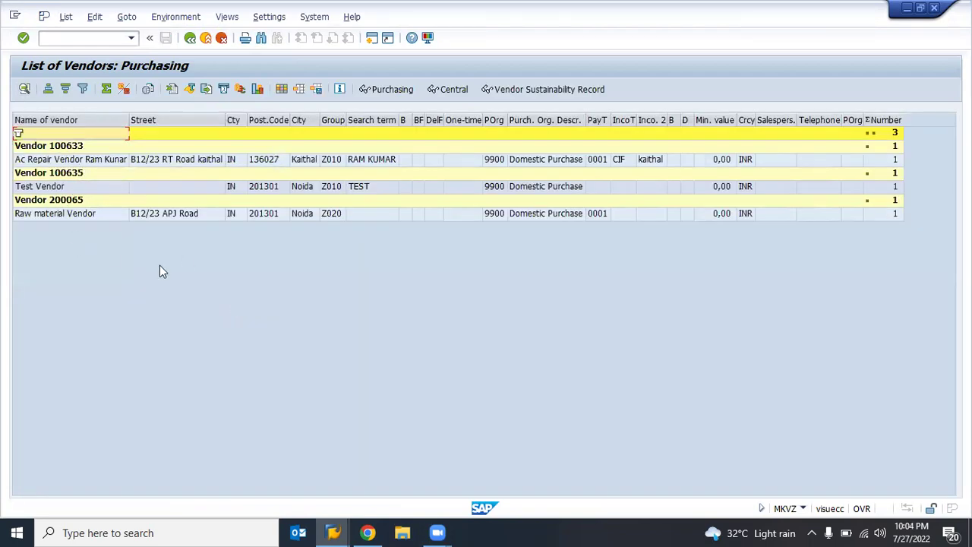
- Return to the material 6001 source list and assign the AC repair vendor from Kaithal to the first record
key(alt+Tab)
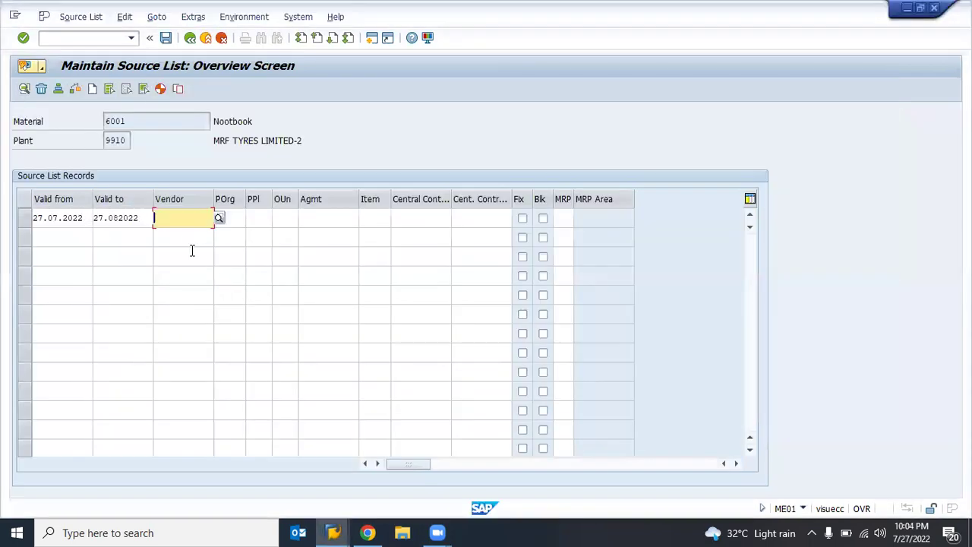
text(100)
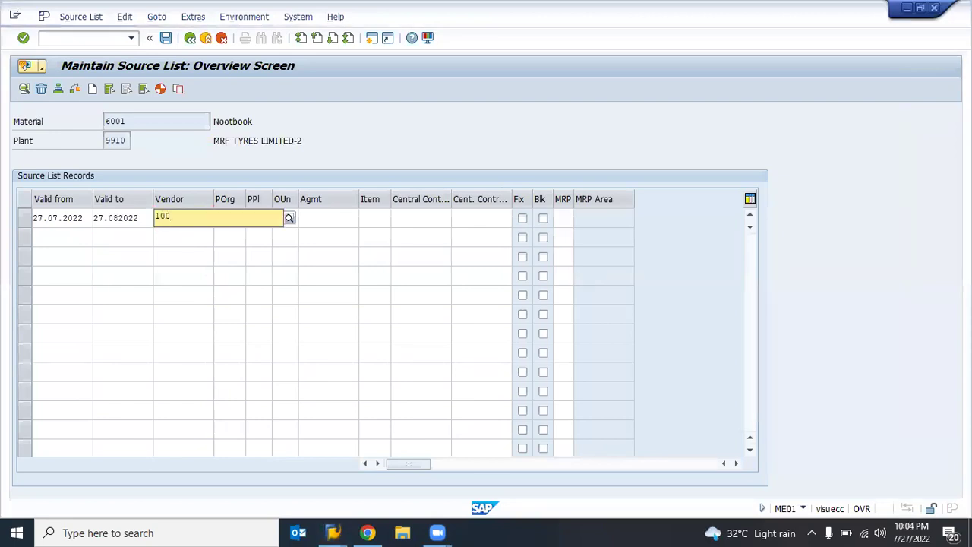
text(63)
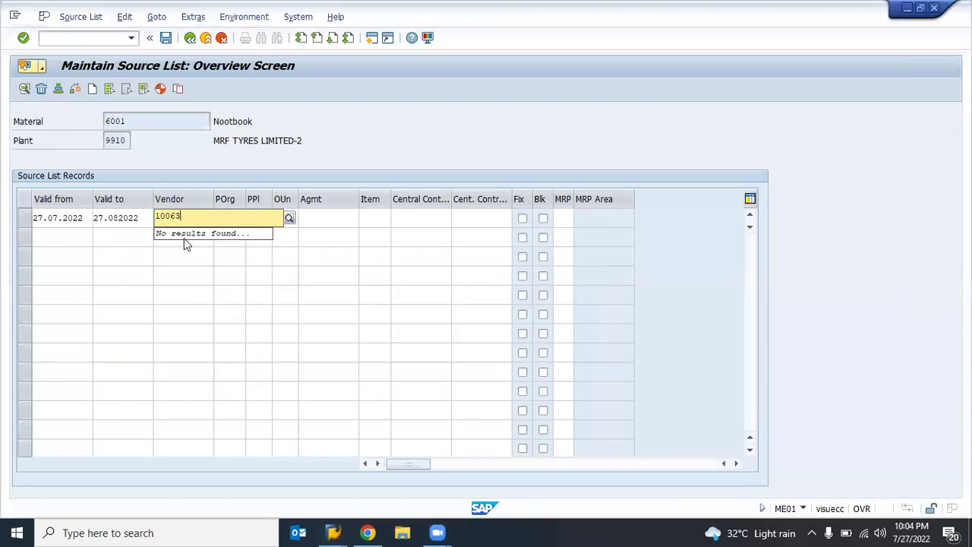
key(alt+Tab)
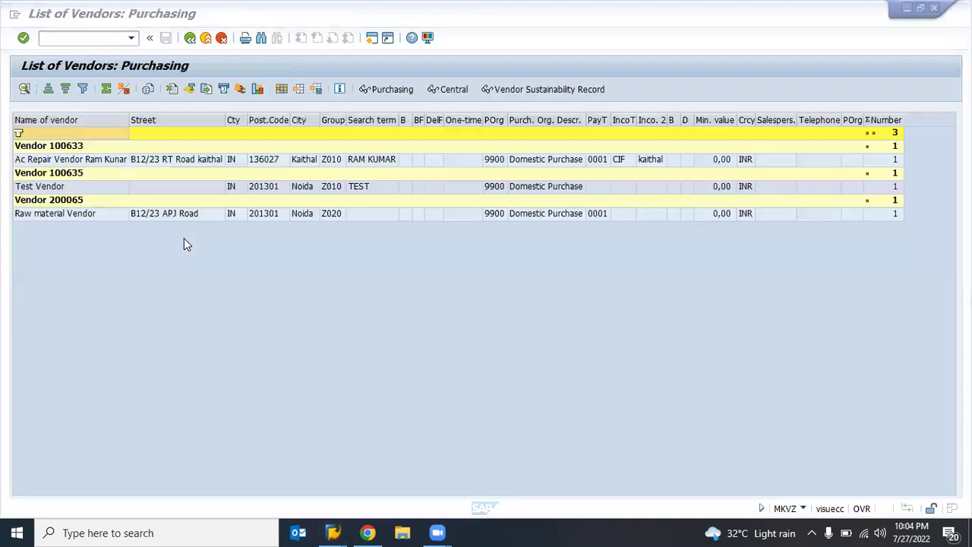
key(alt+Tab)
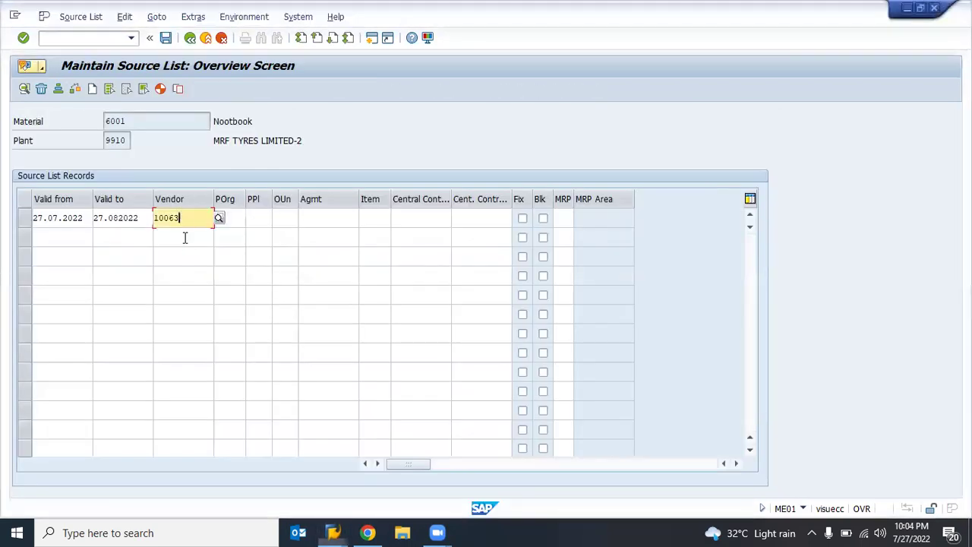
text(3)
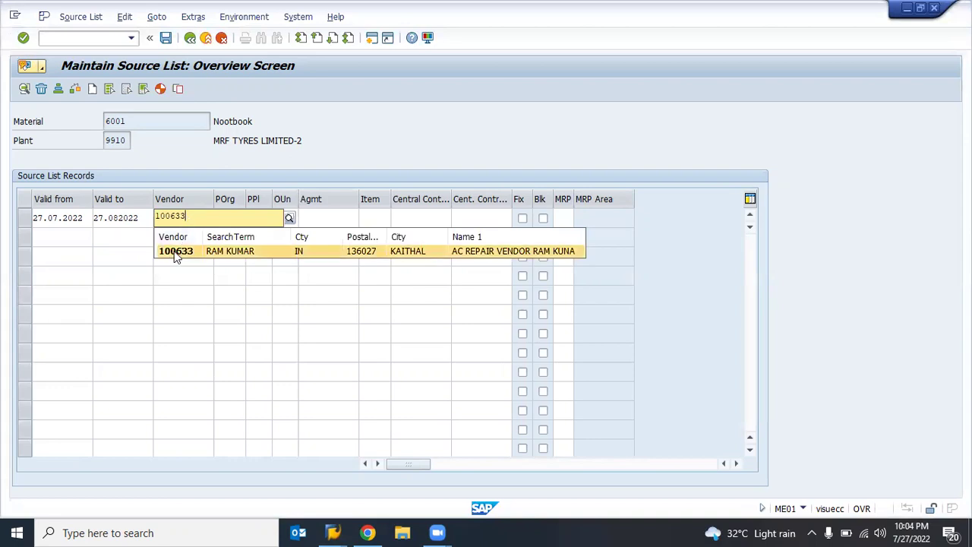
click(178, 252)
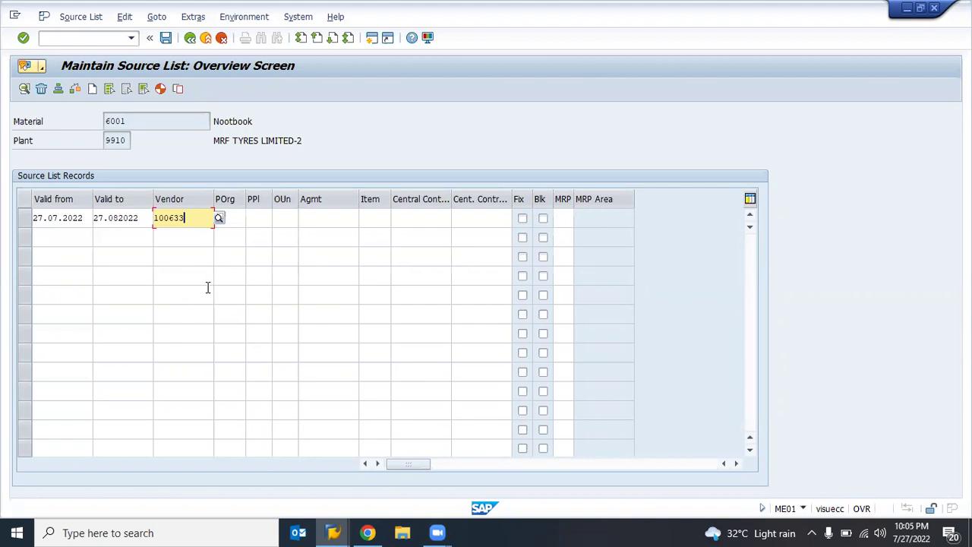
- Change the first source list record's validity end date to 27.08.022
key(shift+Tab)
key(Right)
key(Right)
key(Right)
key(Right)
key(Right)
key(Right)
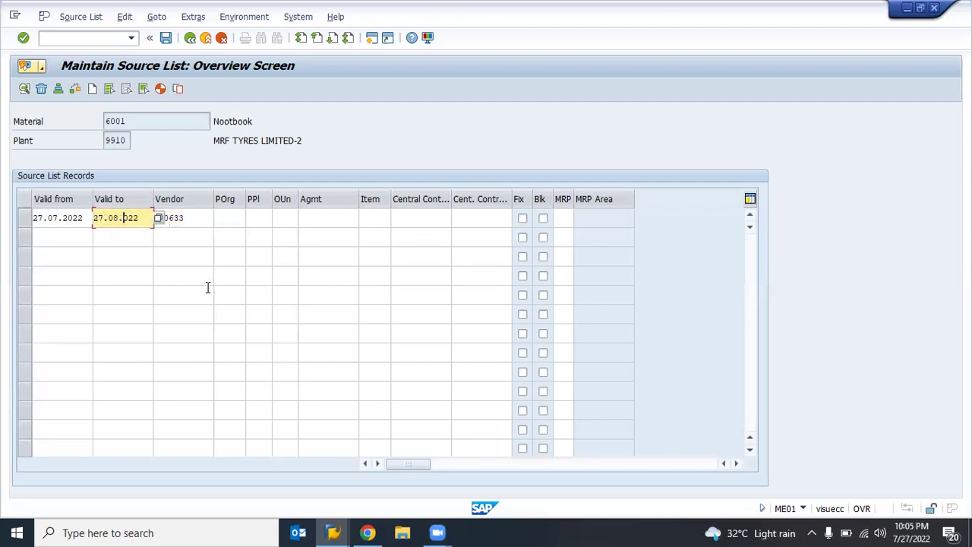
click(206, 218)
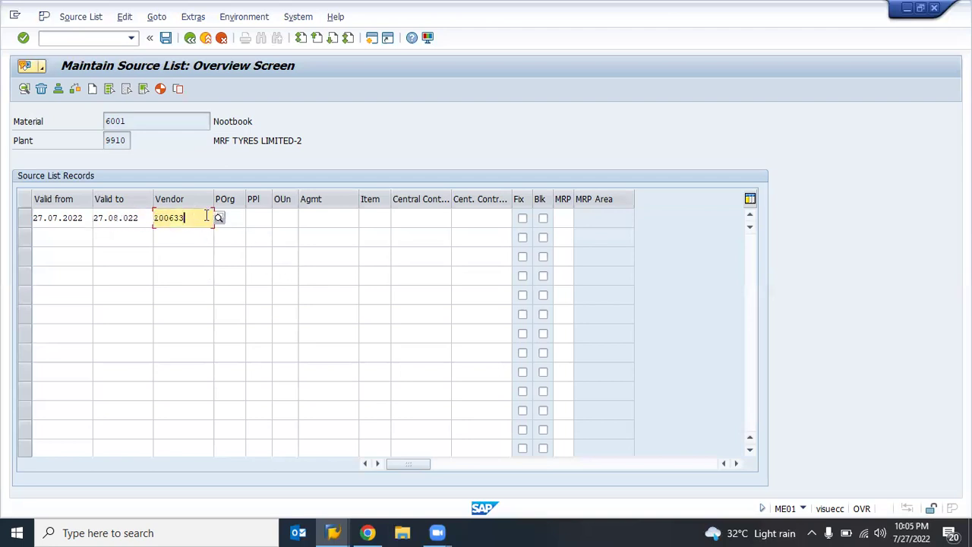
click(58, 219)
click(141, 216)
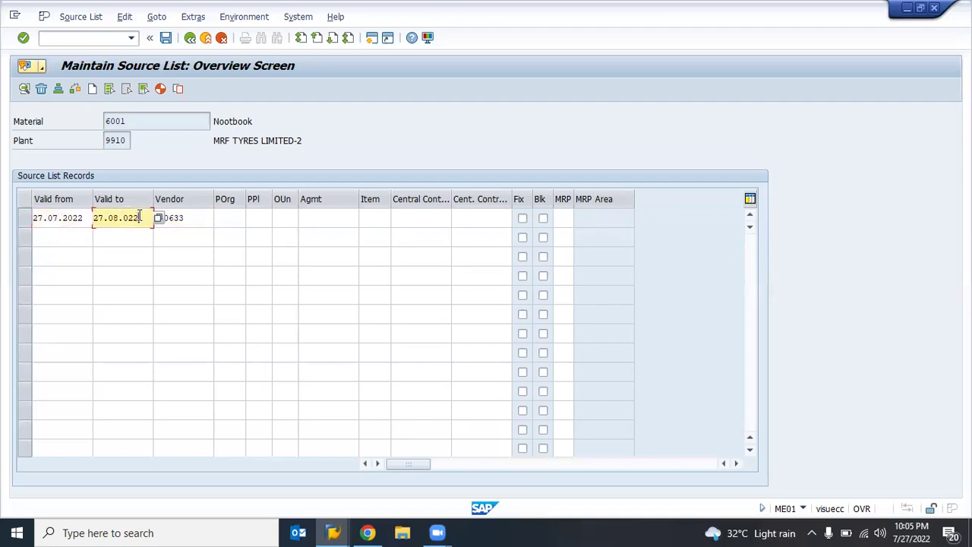
click(196, 218)
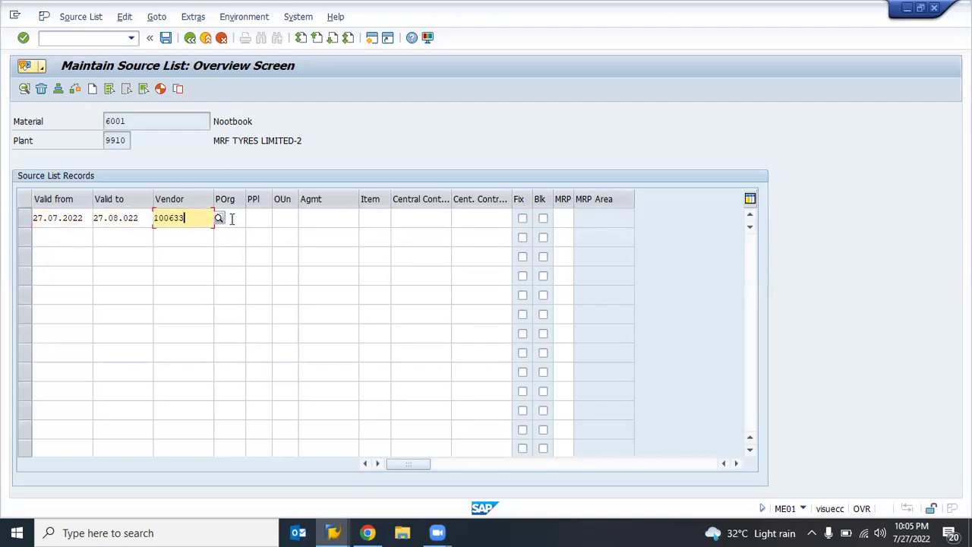
- Set the record's purchasing organization to 9900 Domestic Purchase and save the source list
click(232, 219)
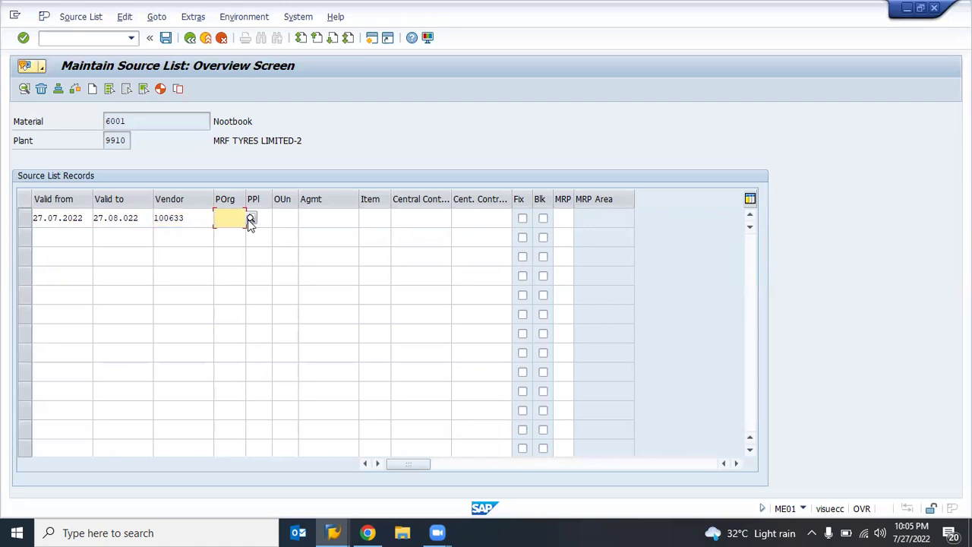
text(9900)
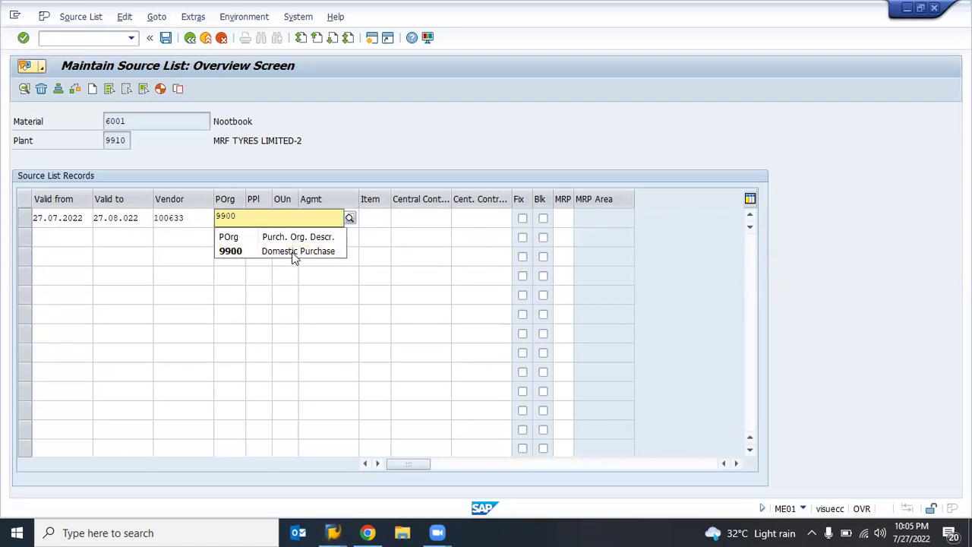
click(293, 253)
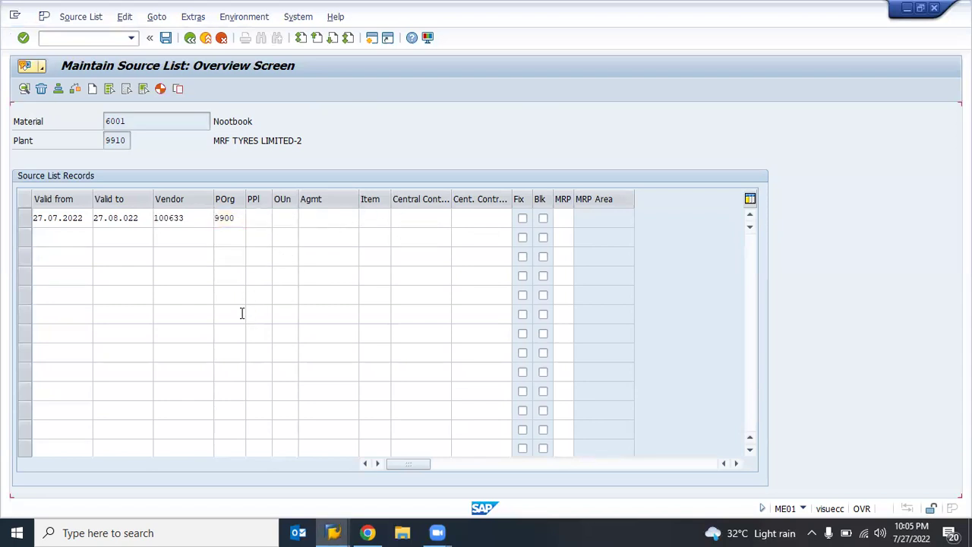
key(Return)
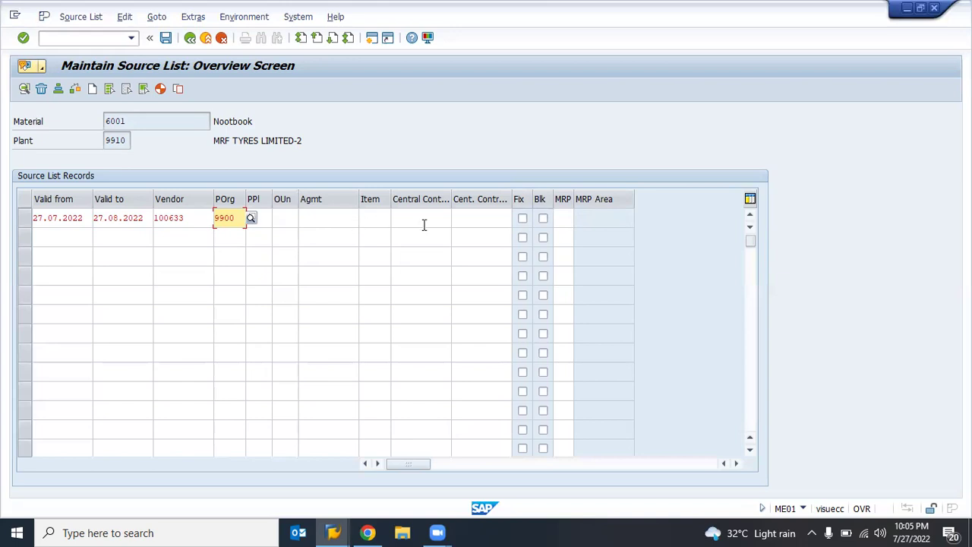
click(165, 40)
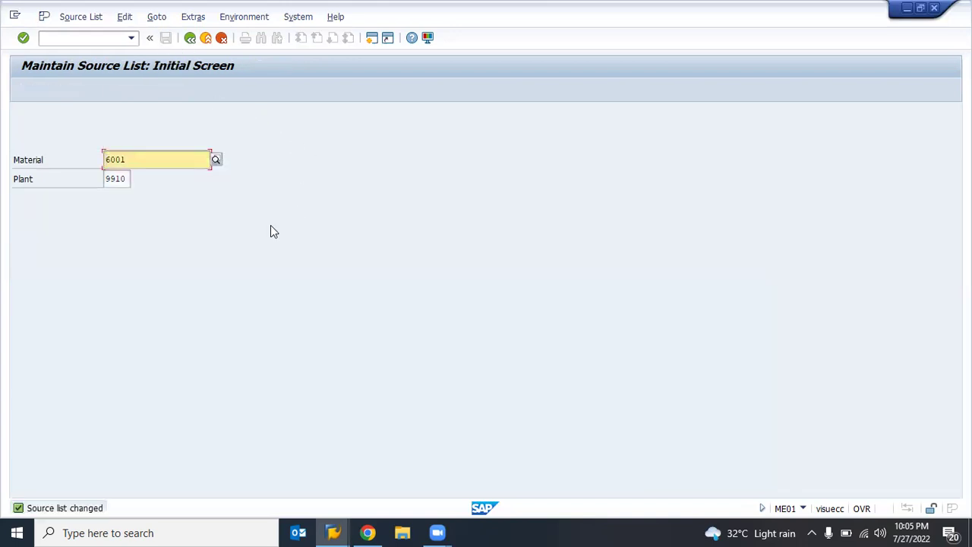
- Leave the transaction and reopen the source list for material 6001 in plant 9910 with ME01
key(F3)
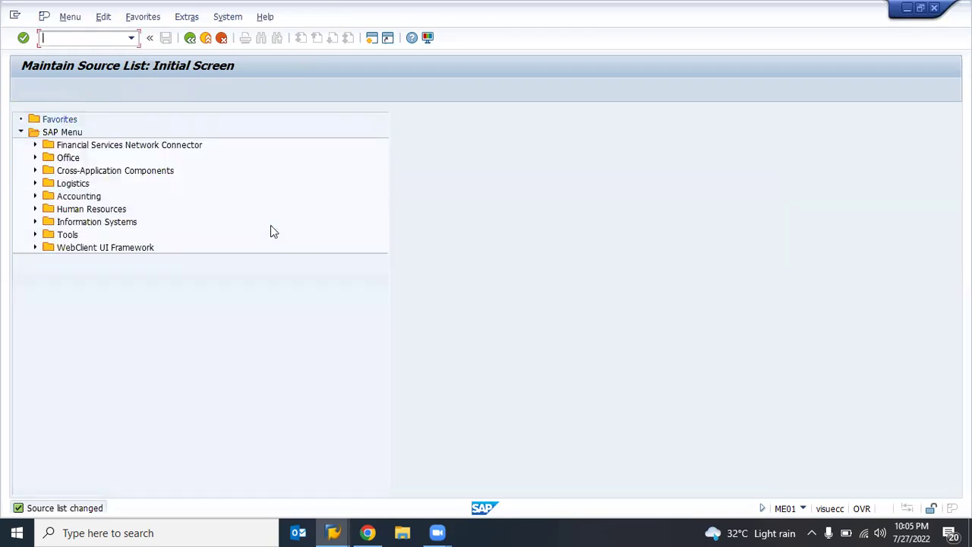
text(me0)
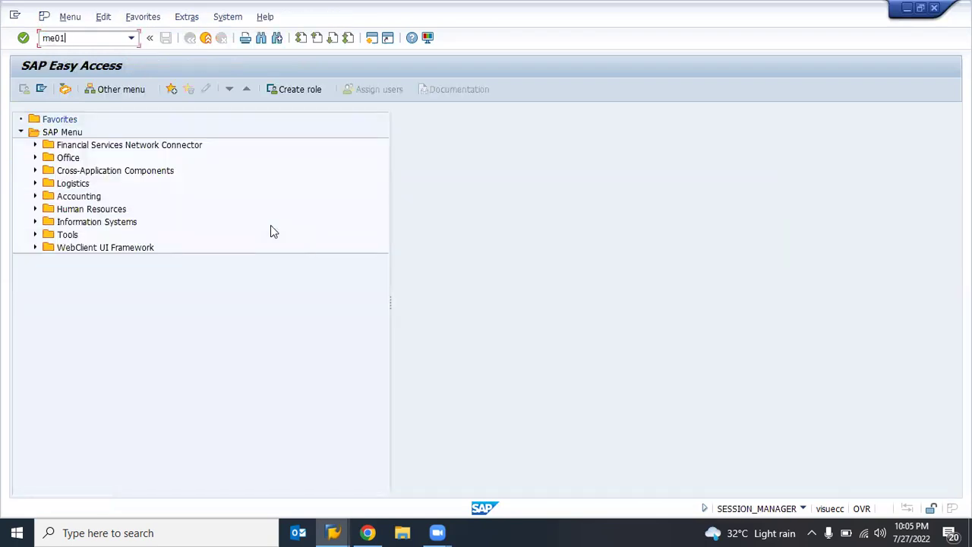
text(2)
key(Return)
key(End)
key(BackSpace)
text(1)
key(Return)
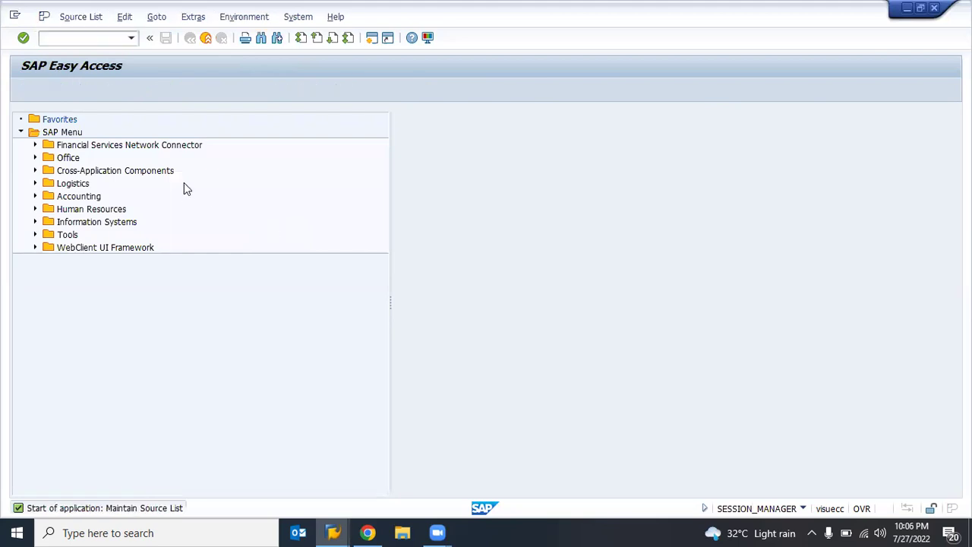
key(Return)
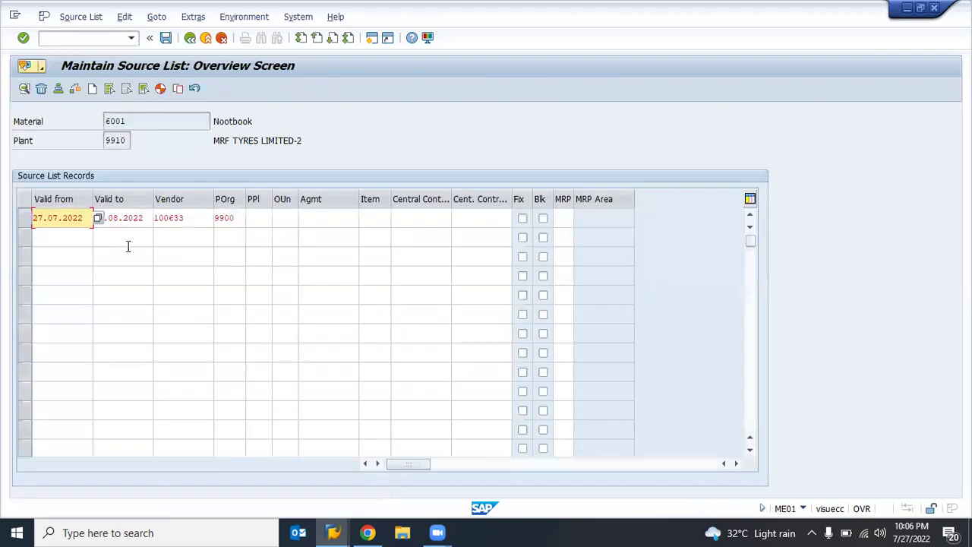
- Delete the vendor record from the source list, exit the list and restart ME01 for material 6001
click(26, 221)
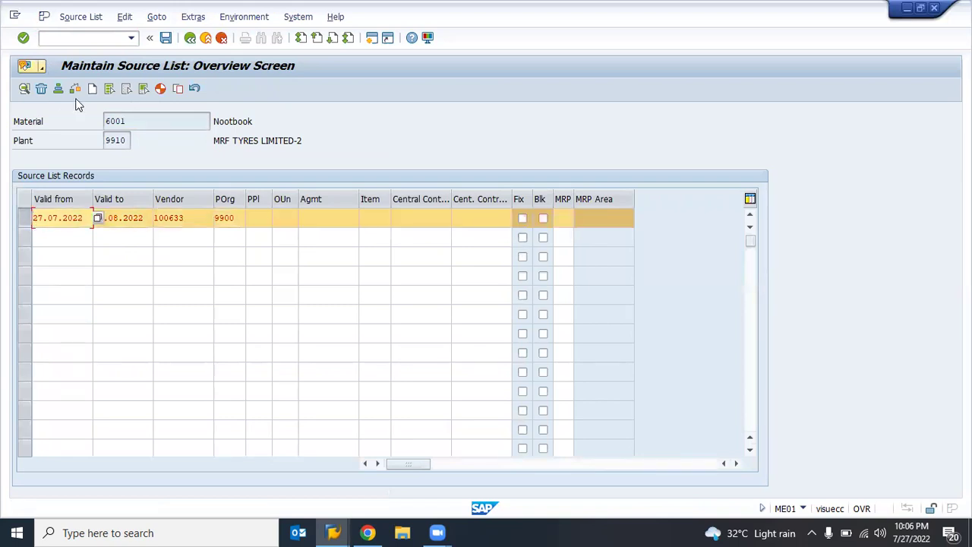
click(41, 89)
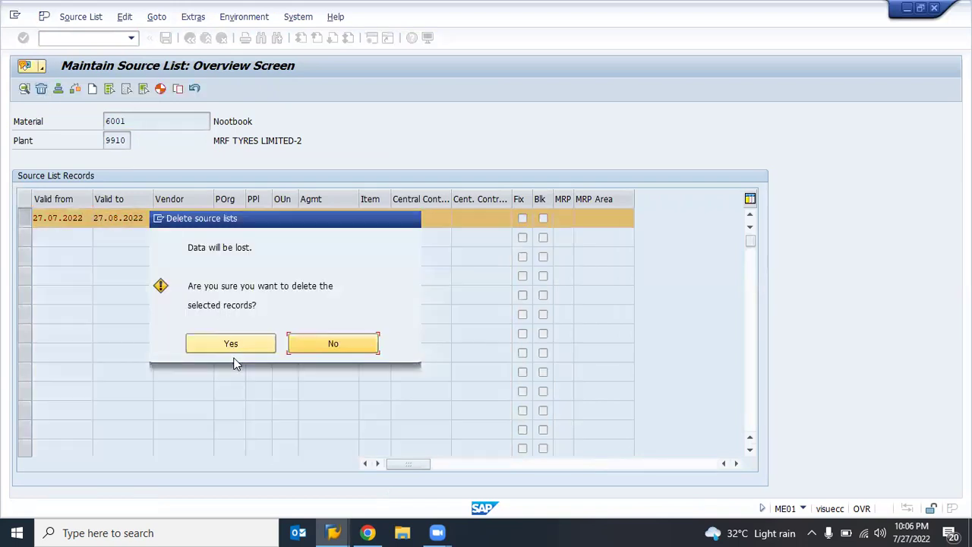
click(242, 345)
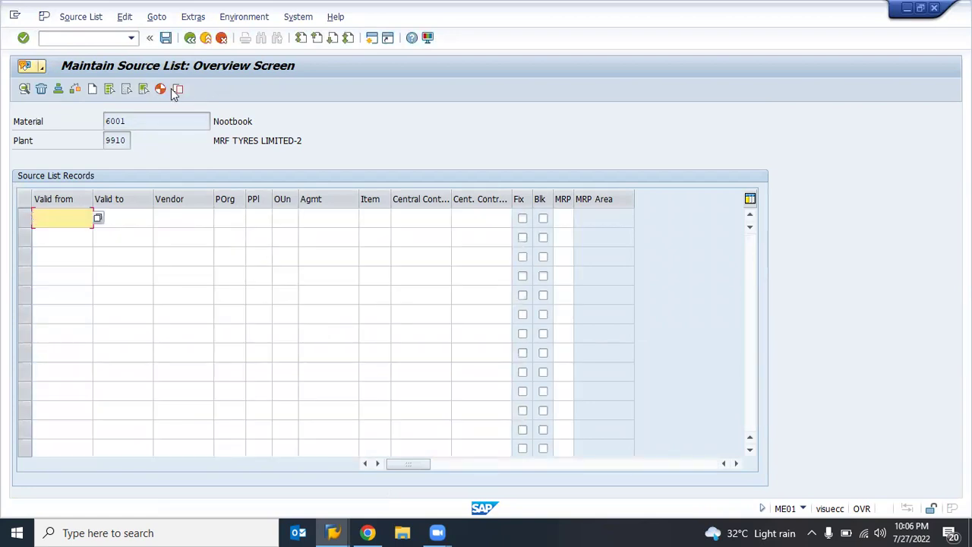
click(191, 38)
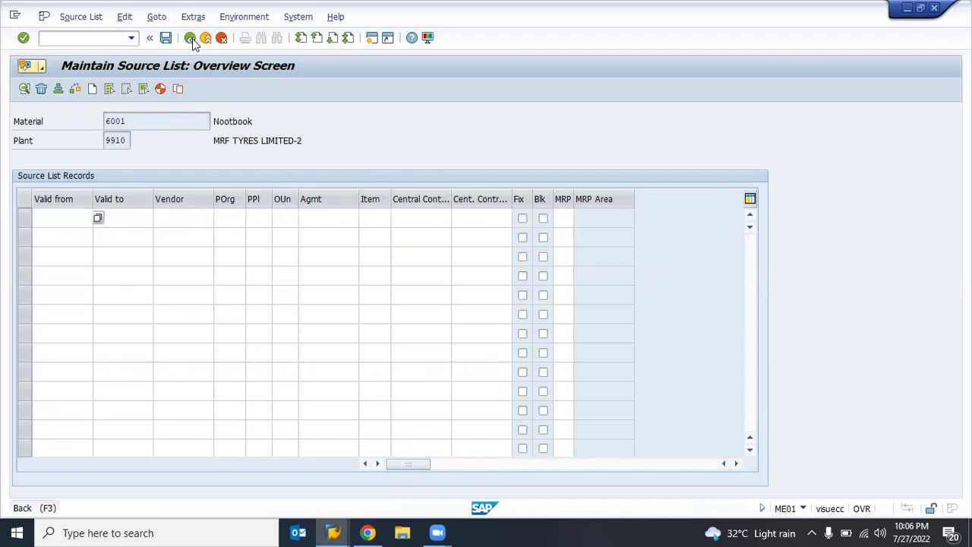
click(284, 307)
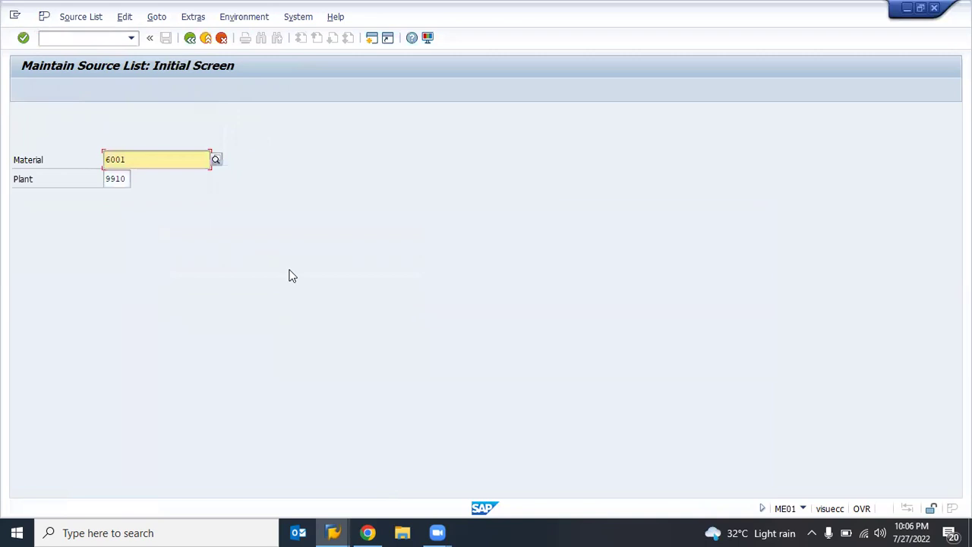
key(F3)
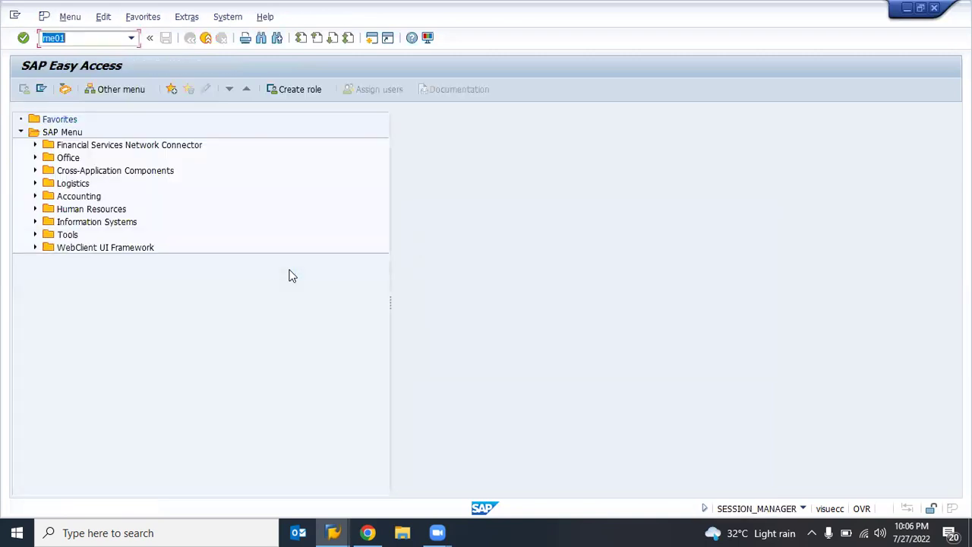
key(Return)
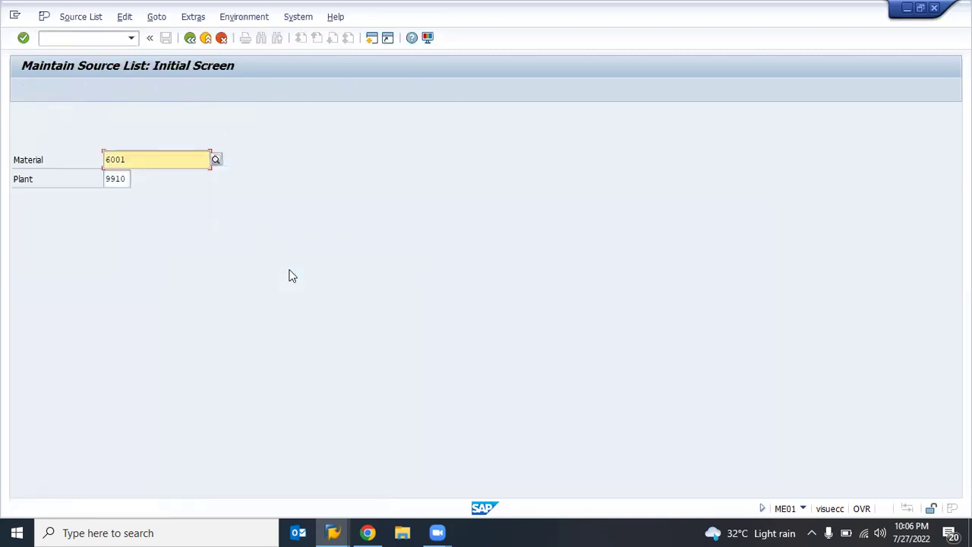
- Switch to the other SAP session, start a standard purchase order with ME21N and enter material 6001 in the first item
key(alt+Tab)
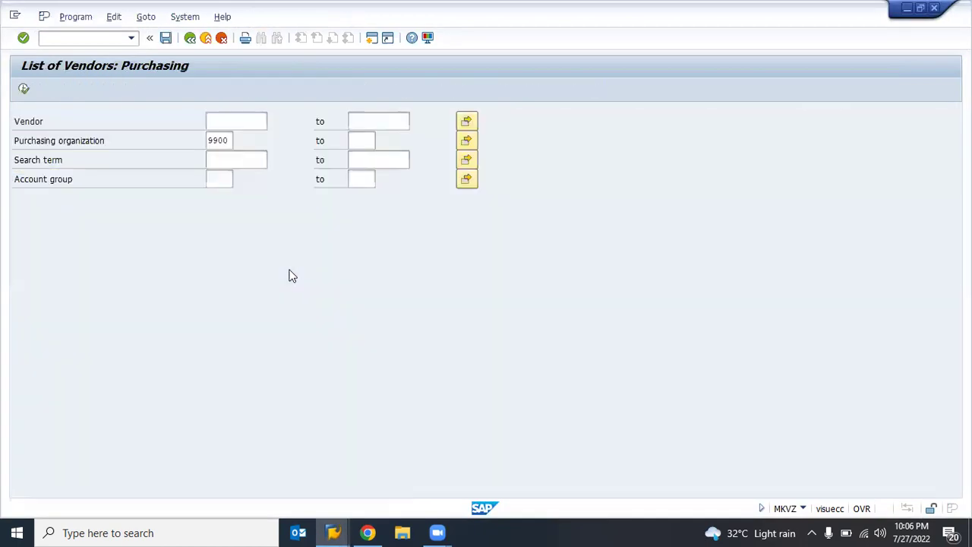
key(F3)
text(me21n)
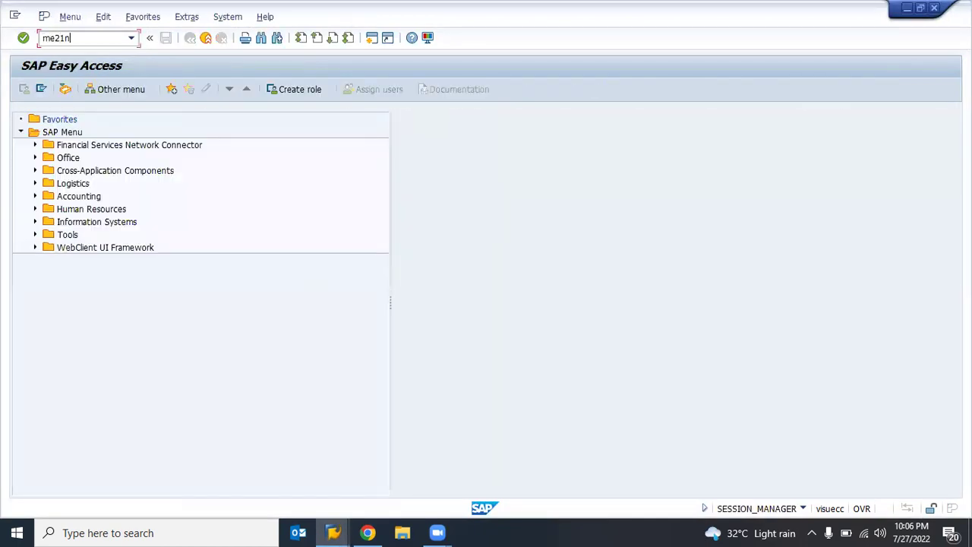
key(Return)
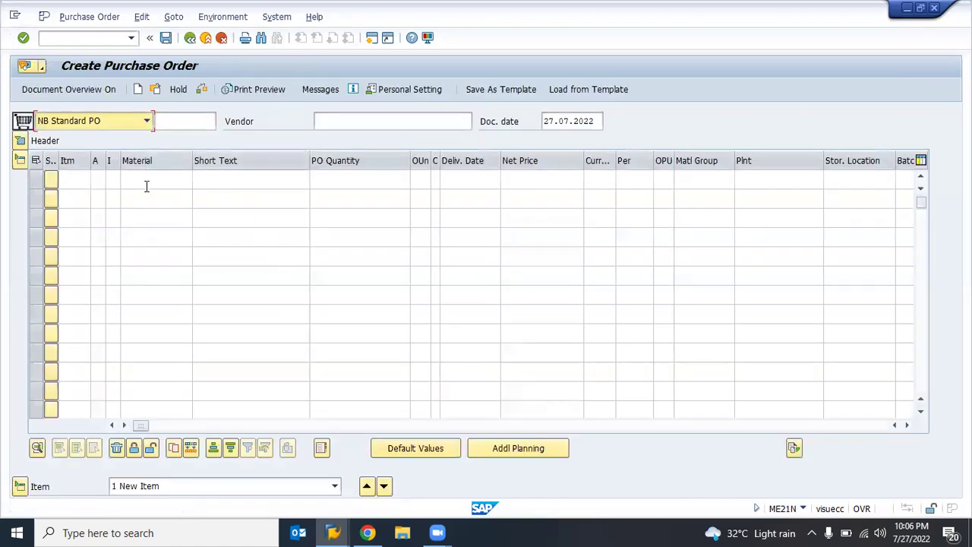
click(160, 179)
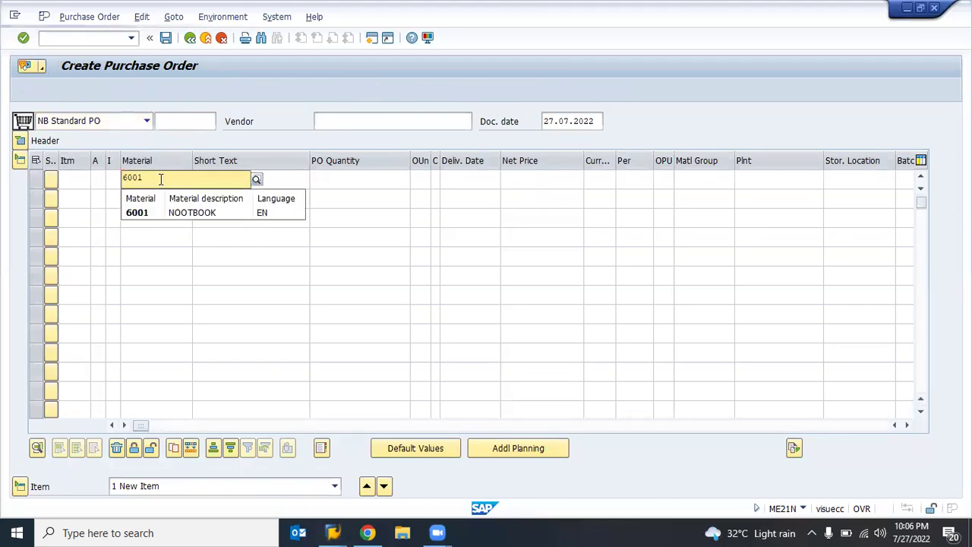
key(Return)
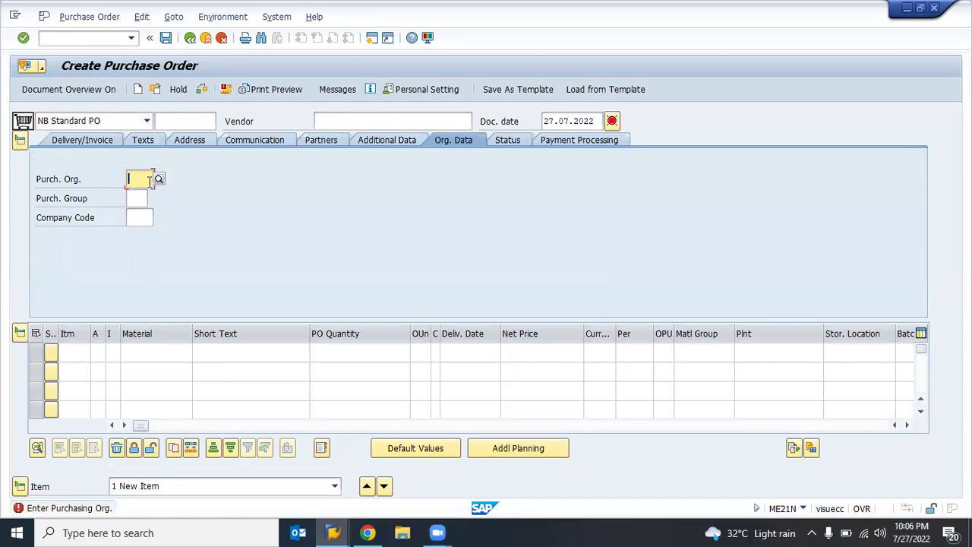
- Set the purchase order's purchasing organization to 9910 and its purchasing group to 101
text(9910)
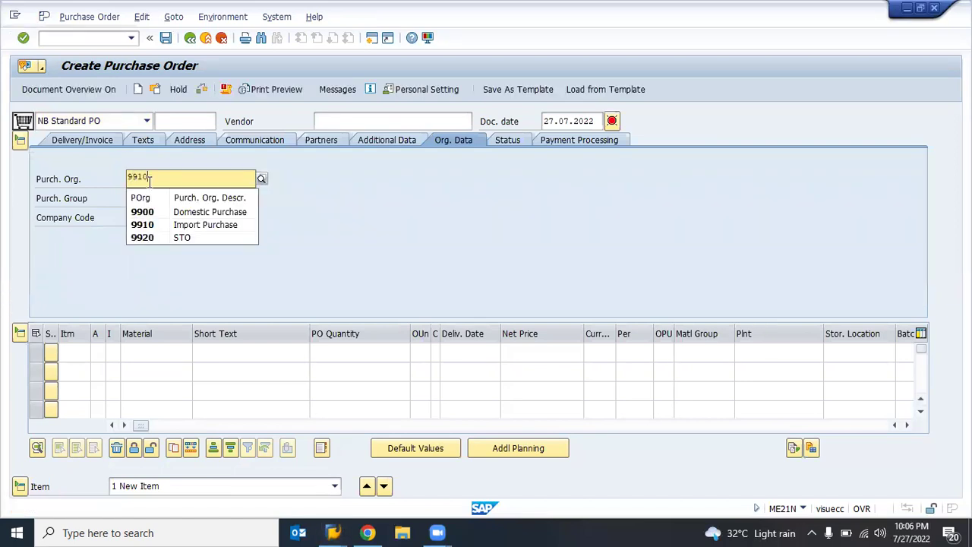
key(Down)
key(Return)
click(149, 179)
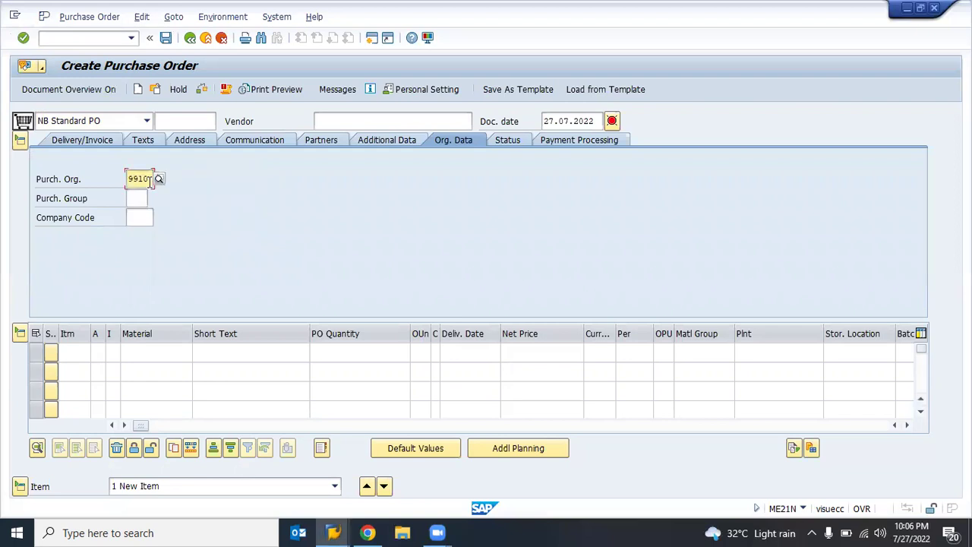
click(141, 198)
text(101)
key(Return)
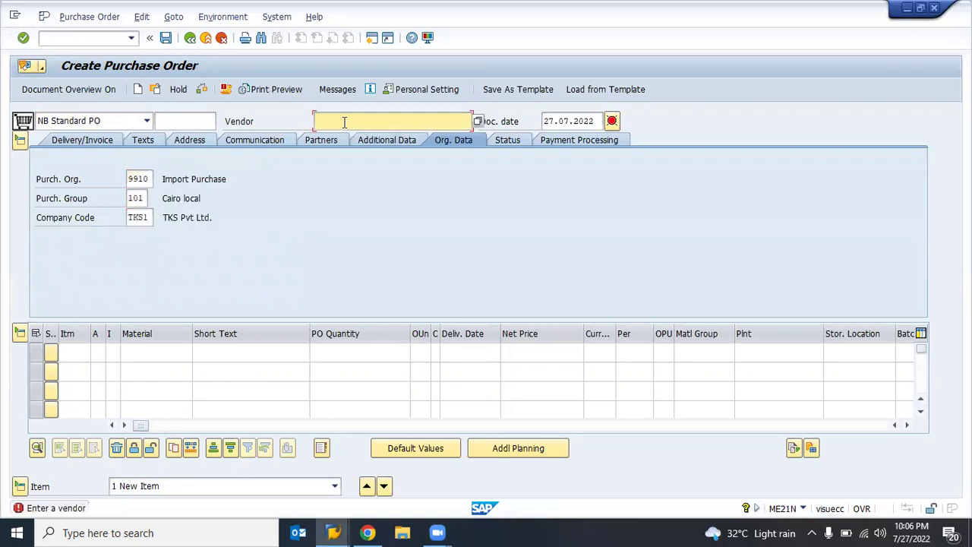
- Switch to the ME01 session and check the source list records of material 6001 in plant 9910
click(344, 122)
key(alt+Tab)
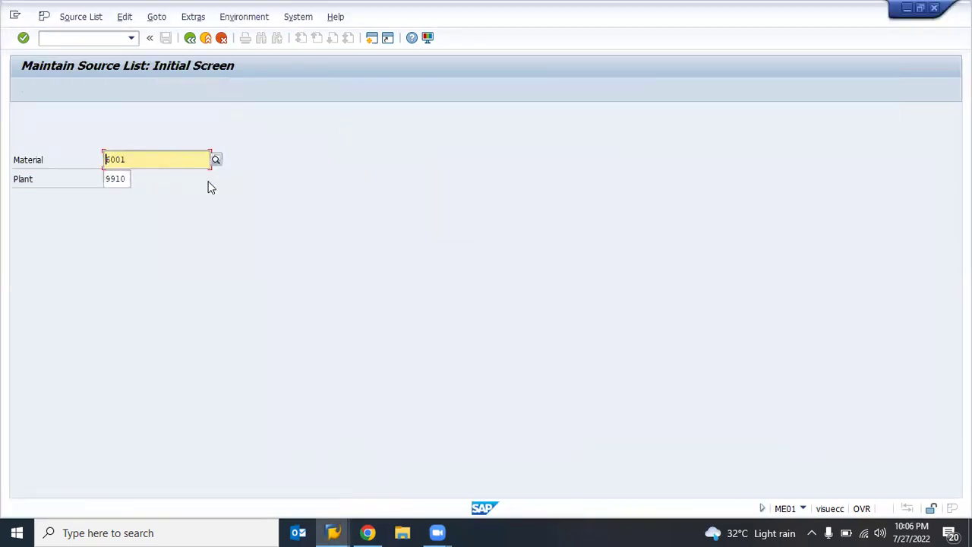
key(Return)
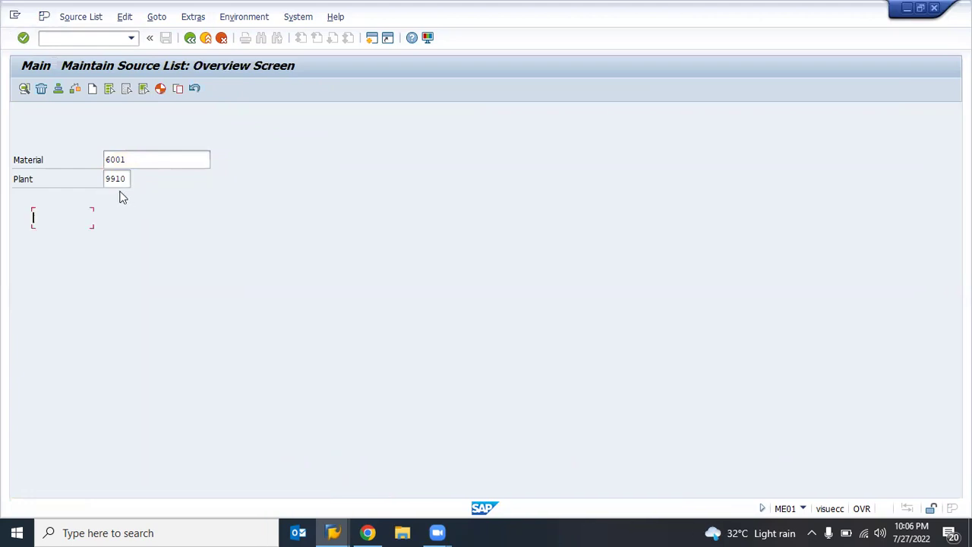
click(184, 220)
double_click(185, 219)
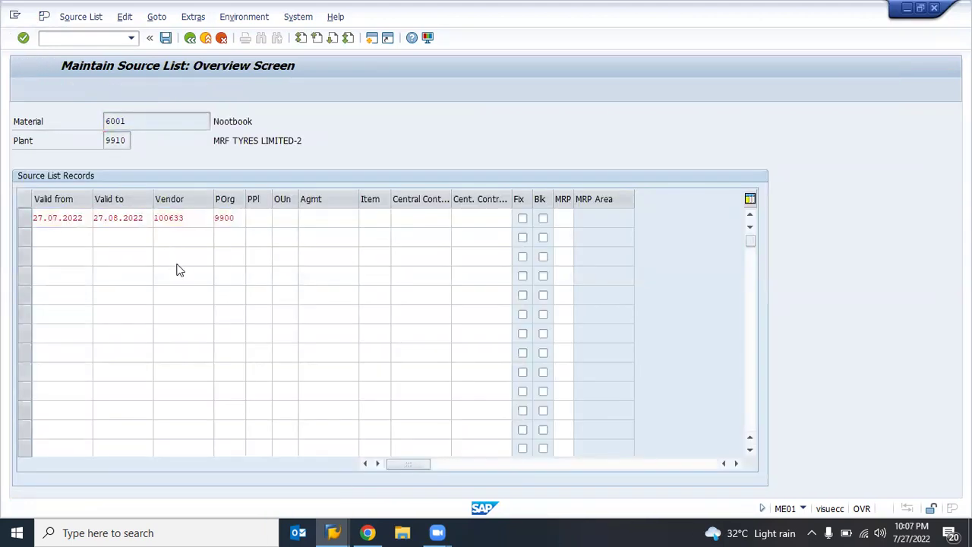
key(ctrl+s)
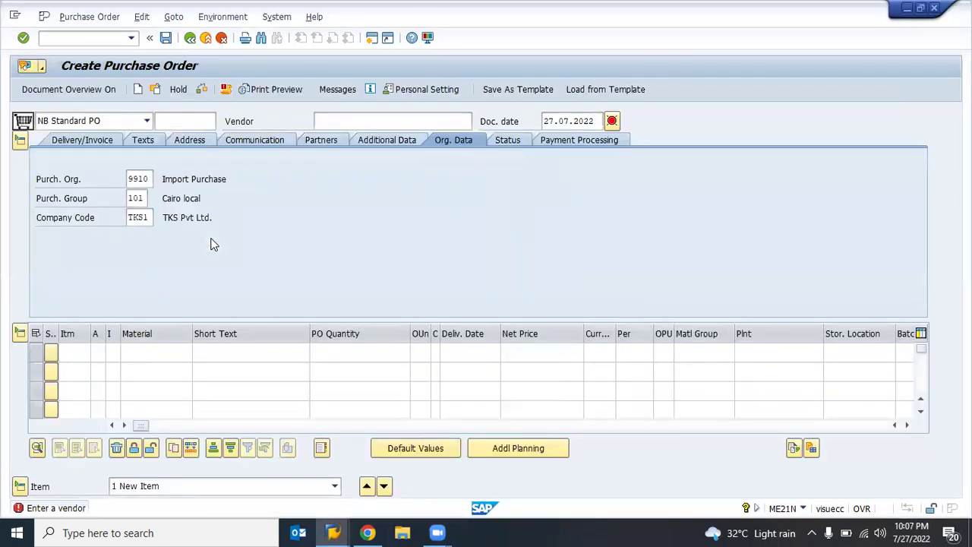
- List the purchasing vendors of purchasing organization 9900 with MKVZ
key(F3)
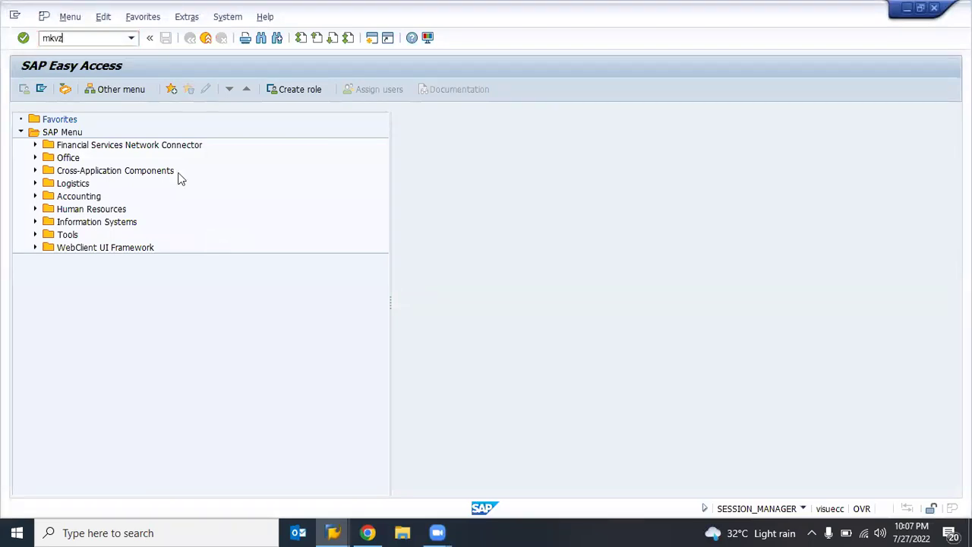
key(Return)
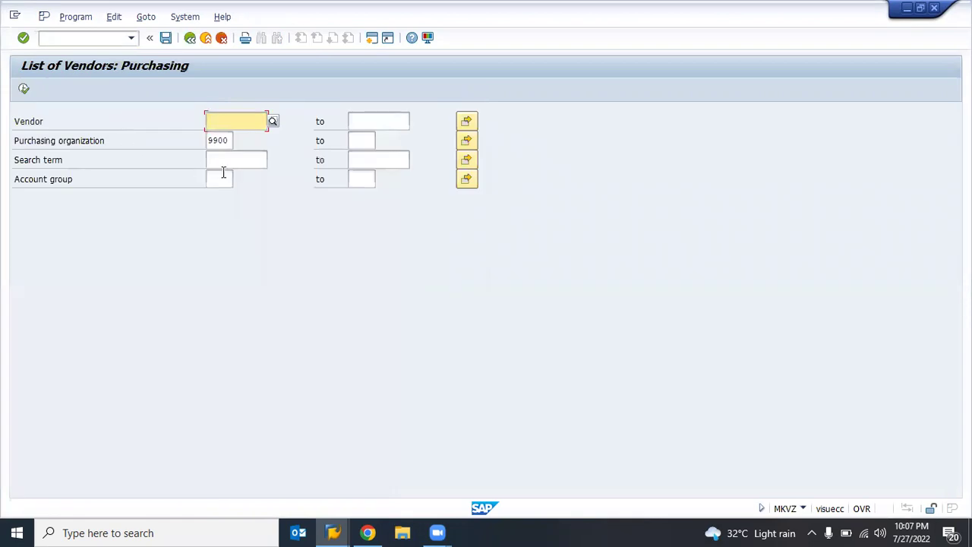
key(F8)
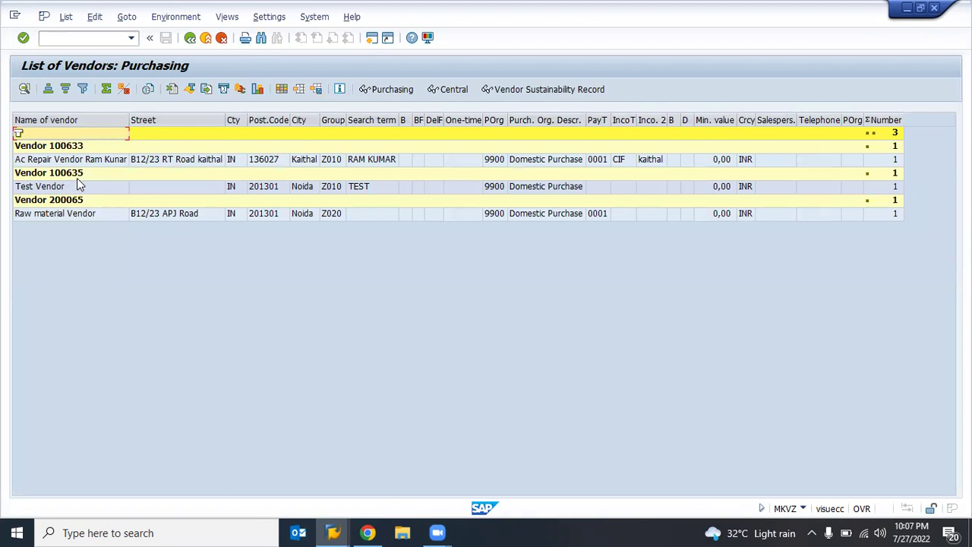
- Return to the purchase order and enter the number of Test Vendor as its vendor
key(alt+Tab)
text(1006335)
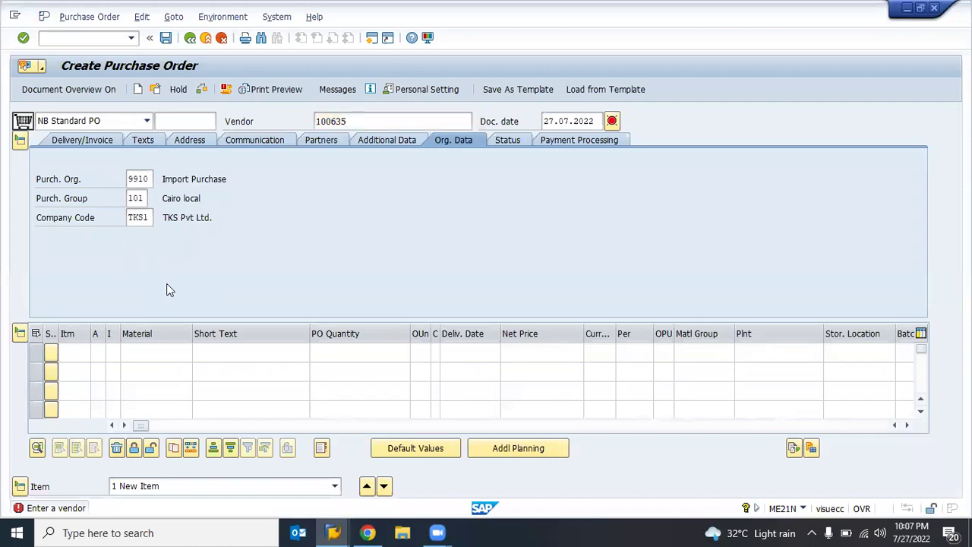
key(Return)
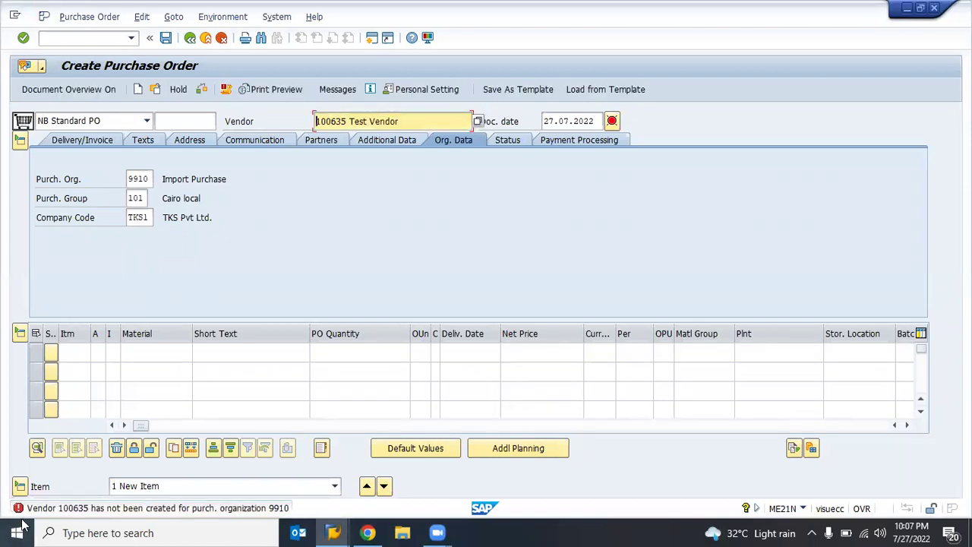
- Change the purchase order's purchasing organization to 9900
click(143, 180)
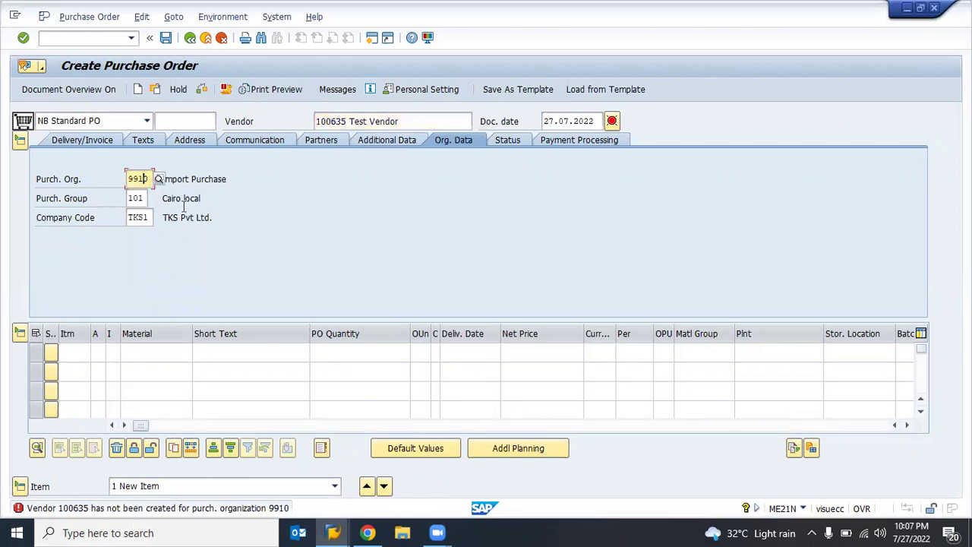
key(BackSpace)
key(BackSpace)
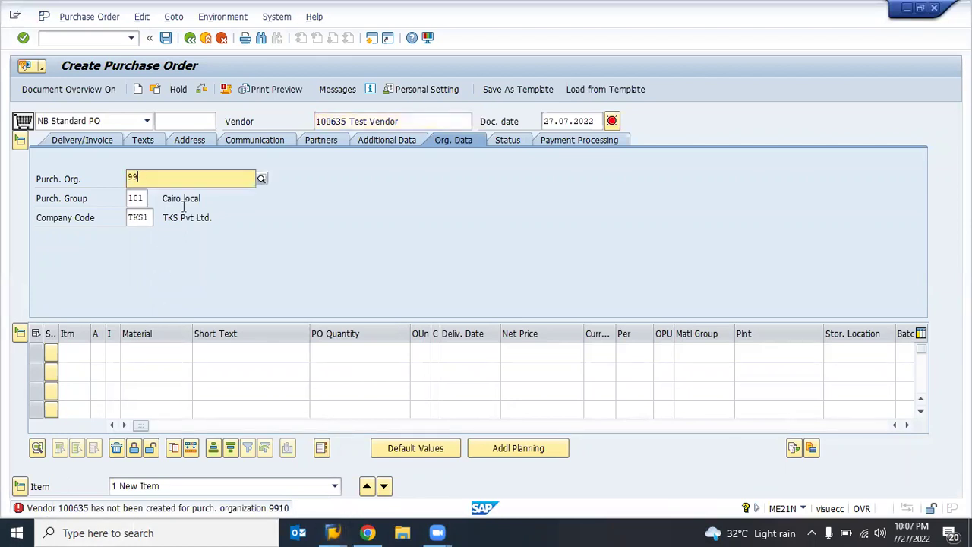
text(00)
click(182, 211)
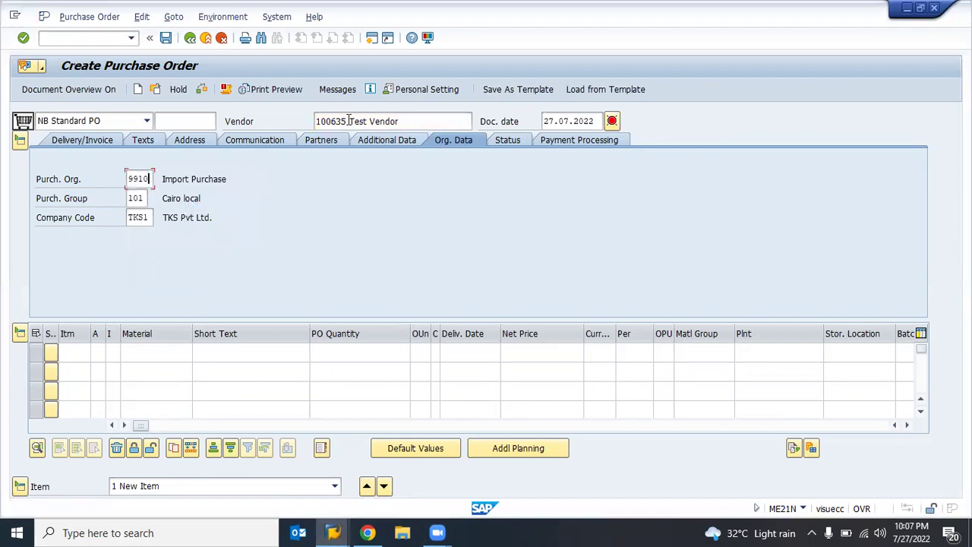
key(Return)
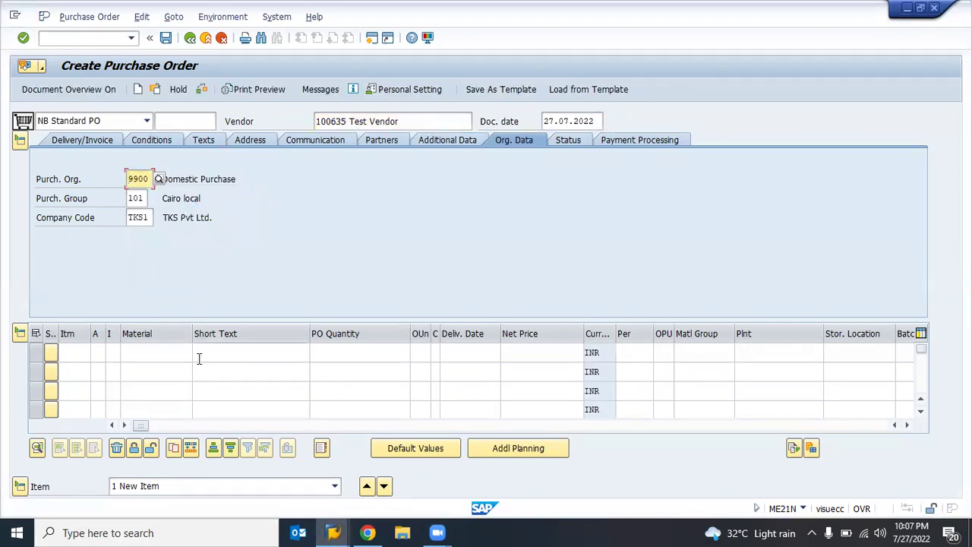
- Enter material 6001 in the first item of the purchase order
click(135, 348)
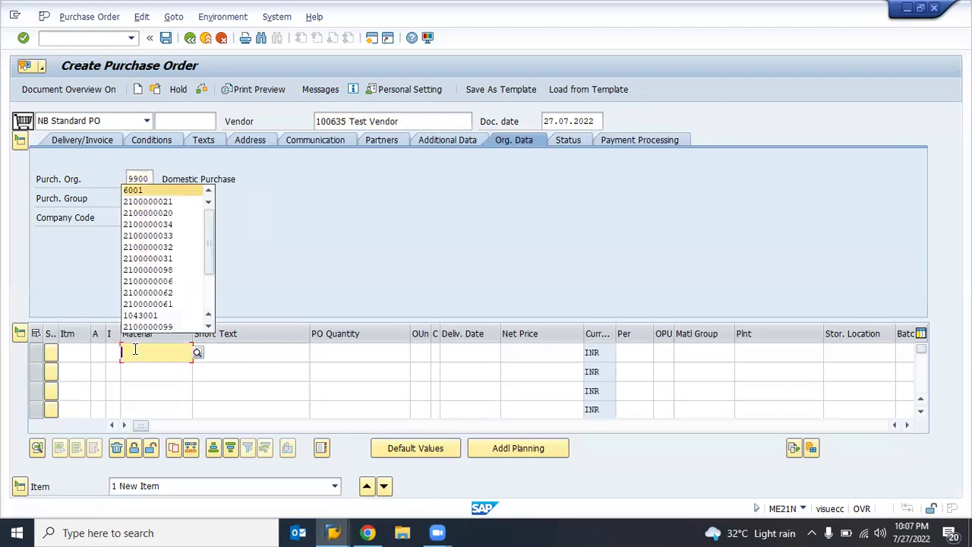
text(6001)
key(Return)
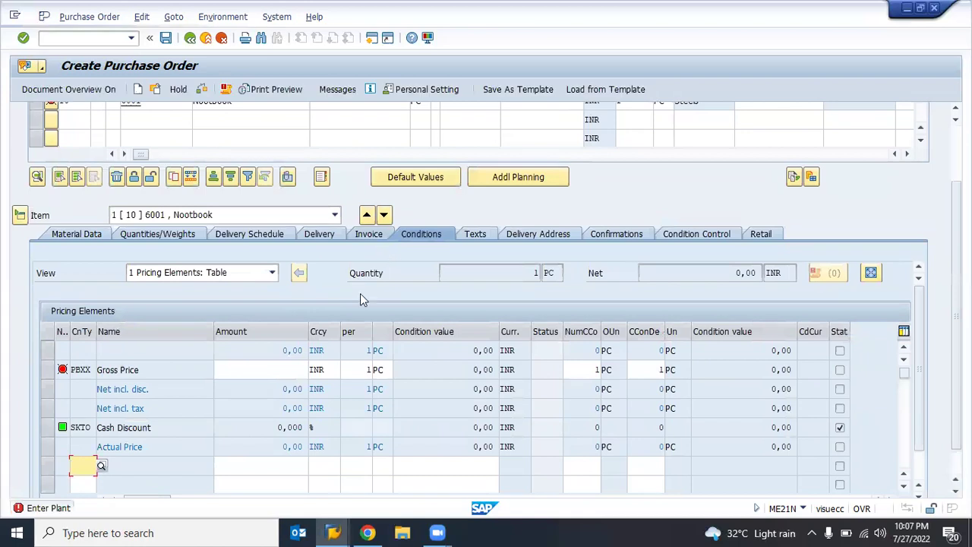
- Set the item's gross price condition PBXX to 3000 INR
click(245, 370)
key(Down)
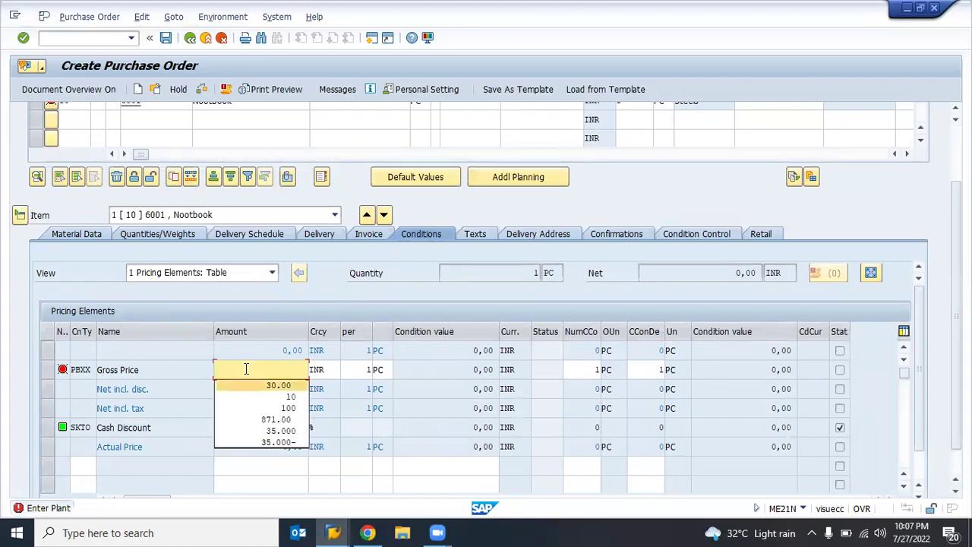
key(Return)
key(Return)
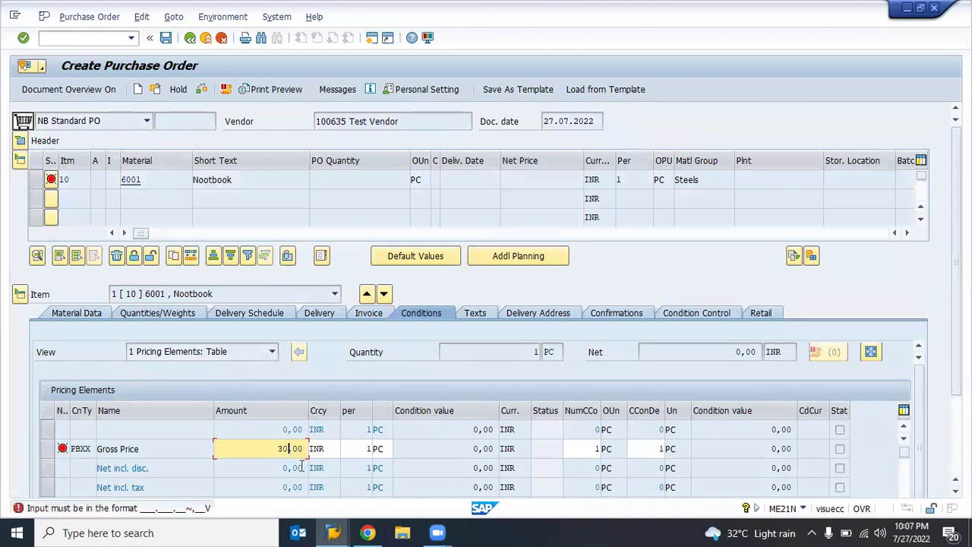
key(Return)
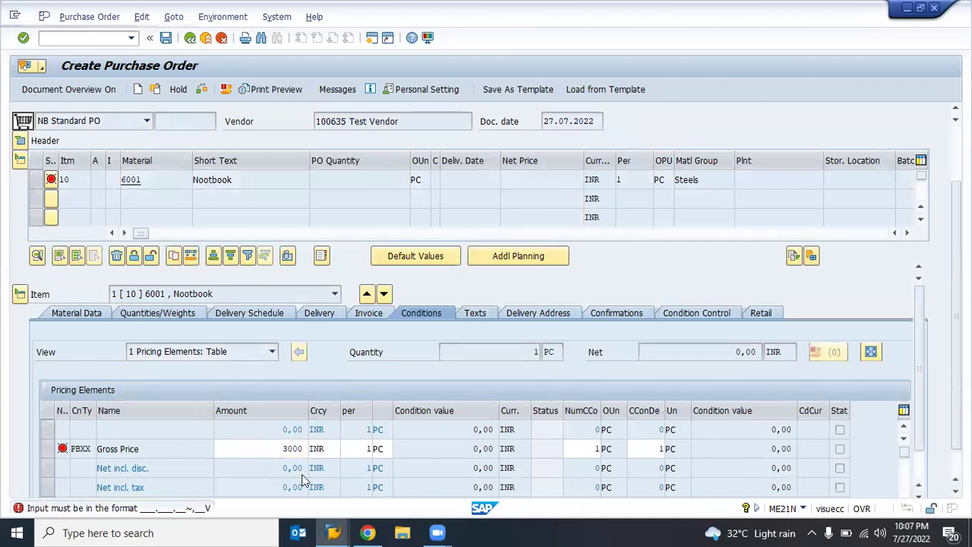
key(Return)
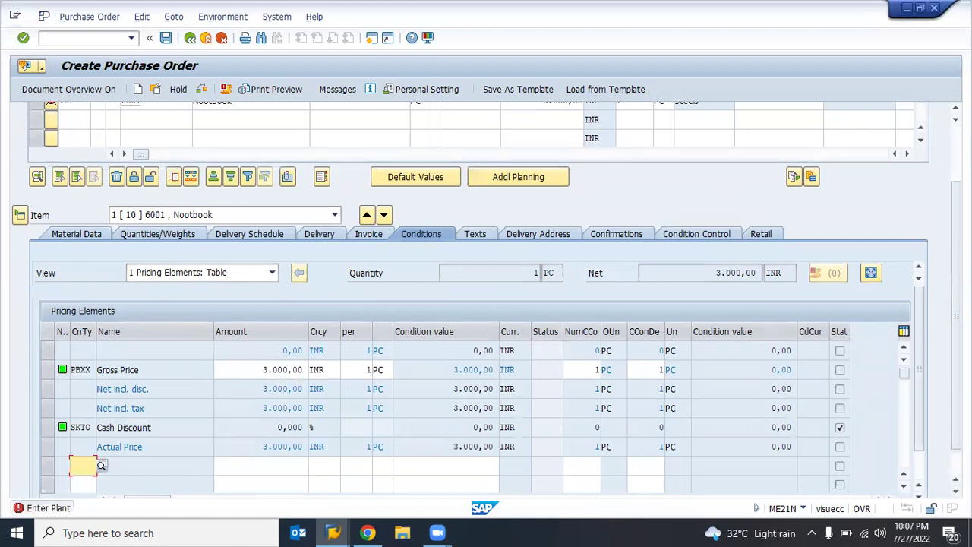
- Try to assign plant 9900 to the material 6001 item
scroll(696, 124, up, 3)
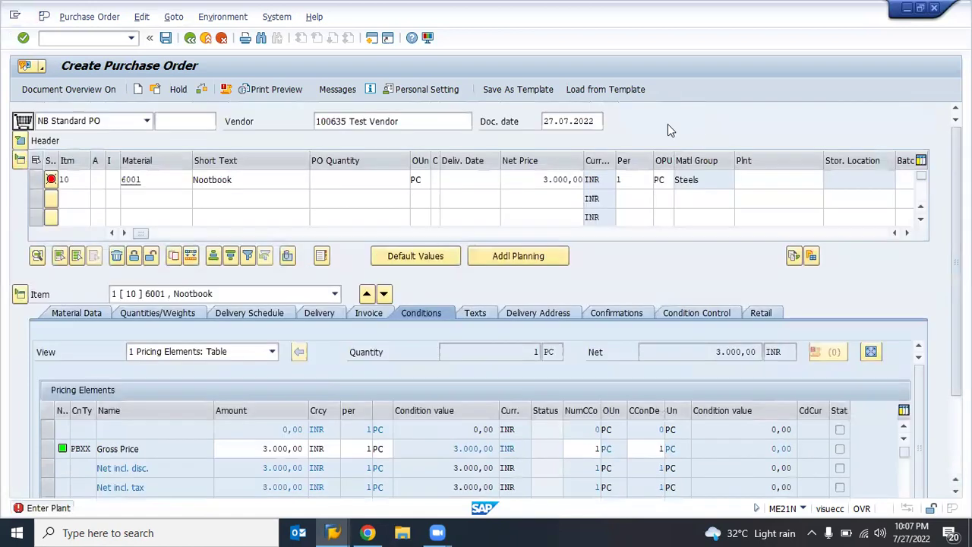
click(752, 179)
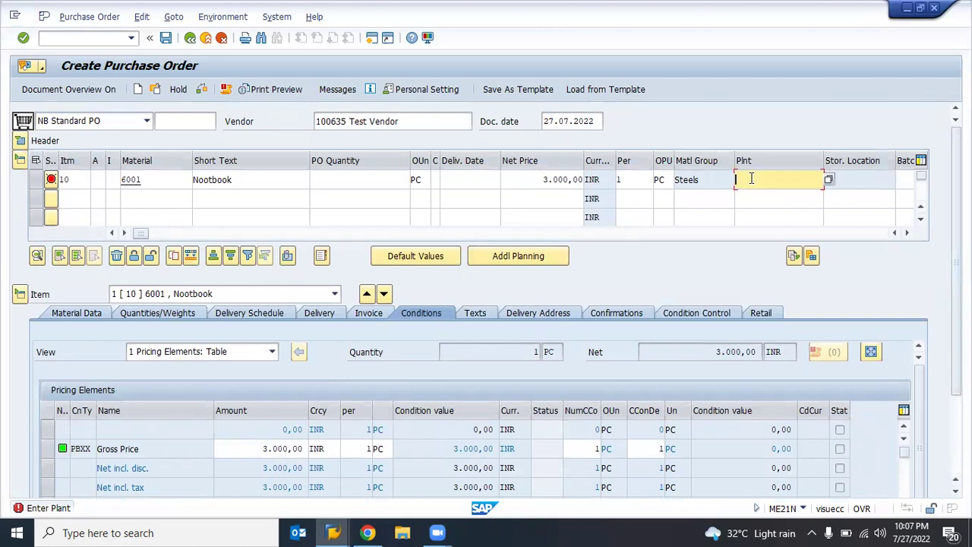
text(9900)
key(Return)
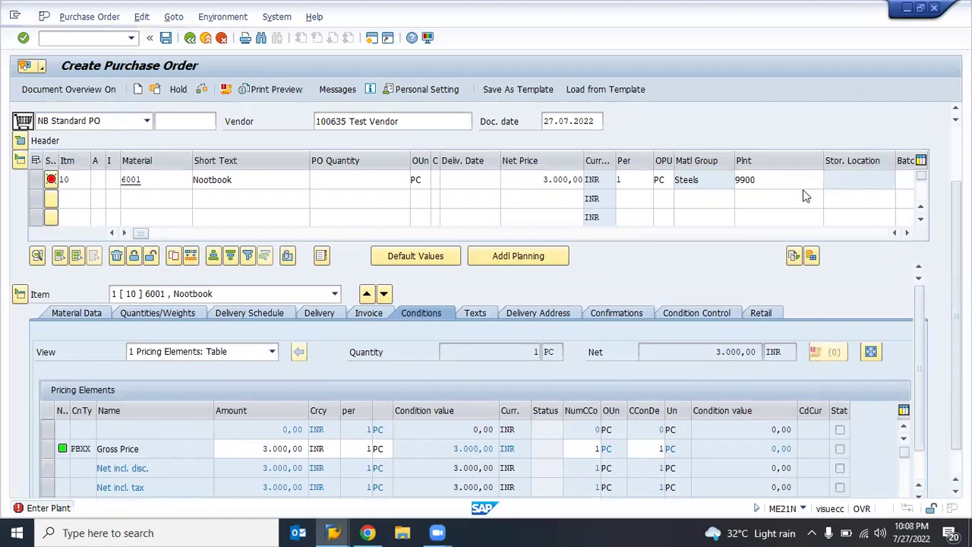
scroll(796, 192, down, 2)
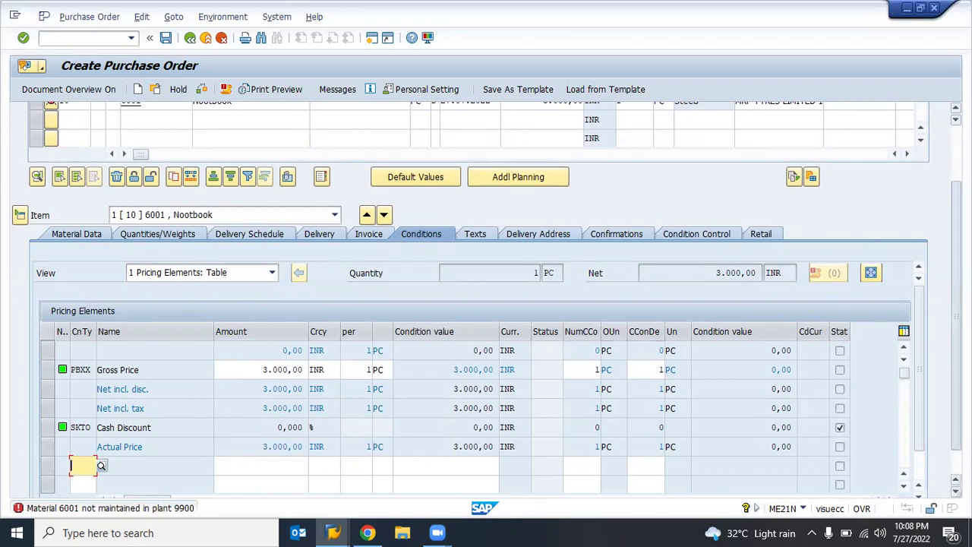
- Set the plant of the material 6001 item to 9910
scroll(790, 228, up, 2)
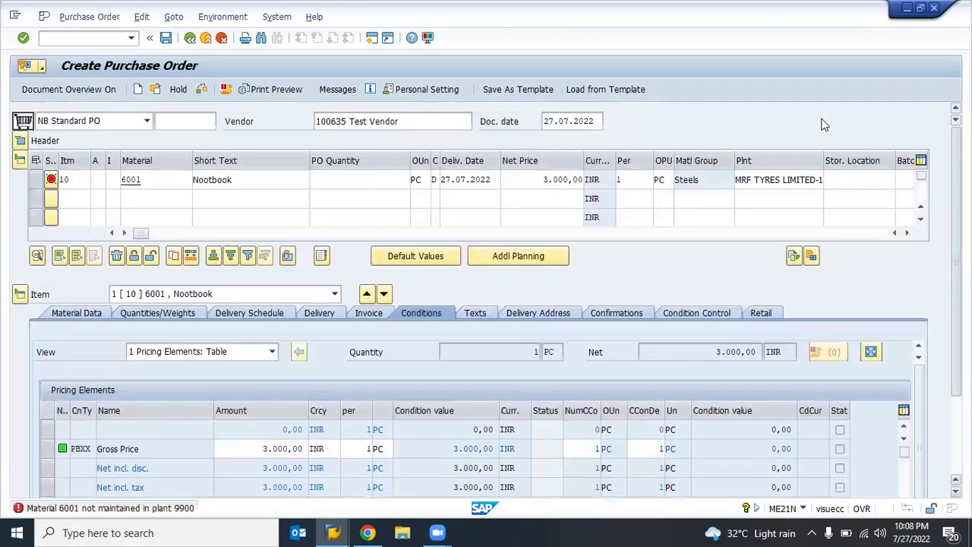
click(782, 179)
key(ctrl+a)
key(BackSpace)
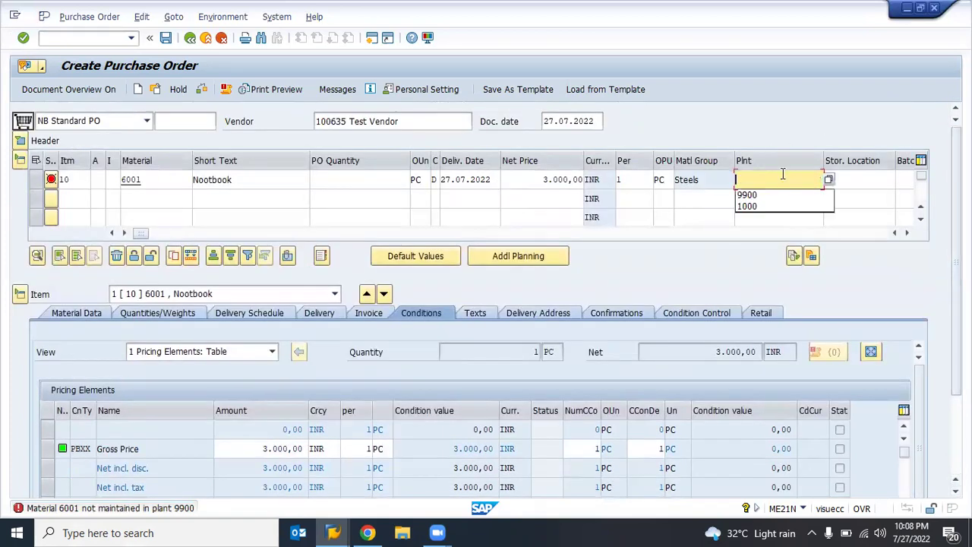
text(9910)
key(Return)
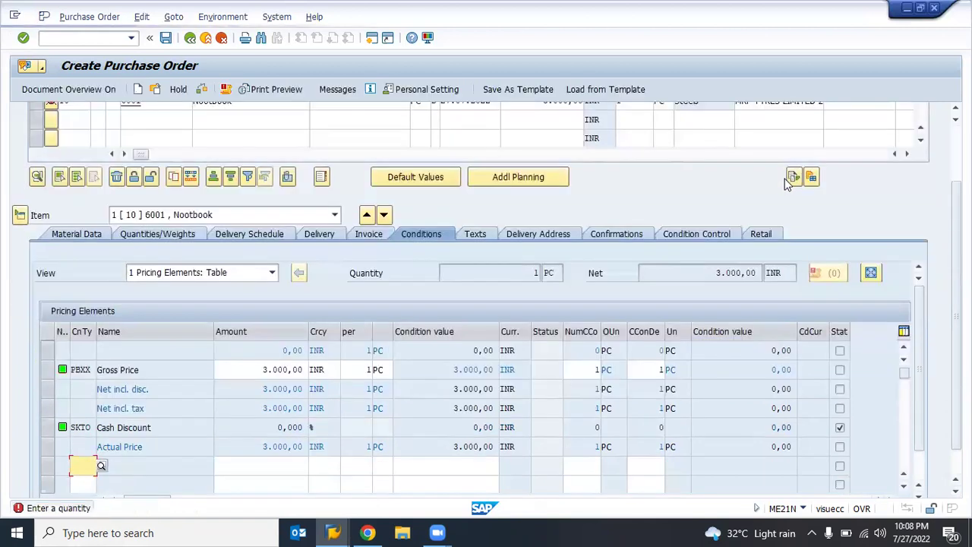
key(alt+Tab)
key(Tab)
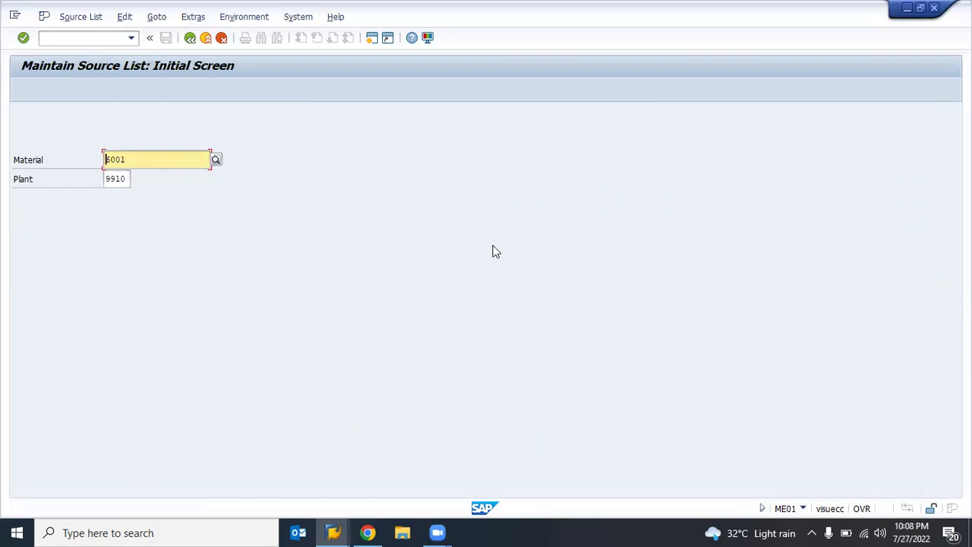
key(alt+Tab)
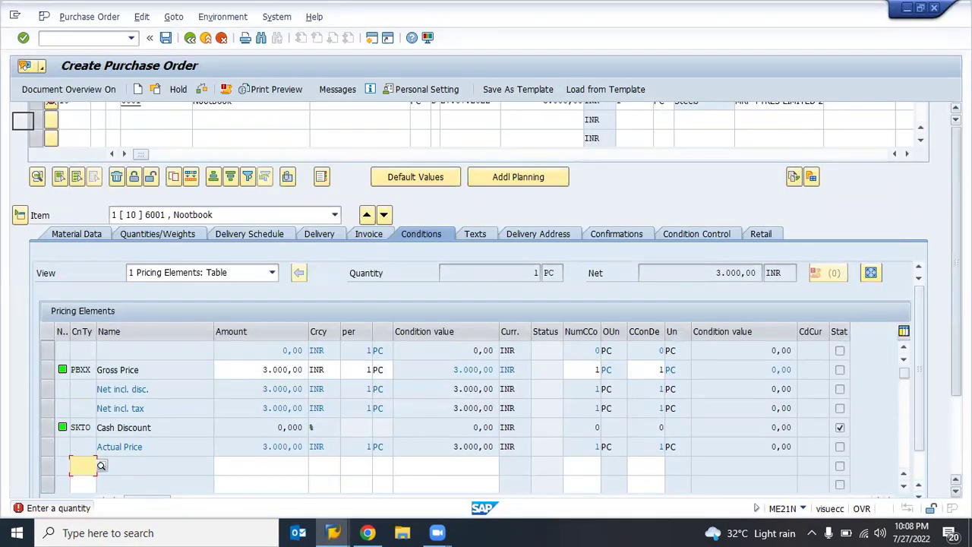
- Set the purchase order quantity of the material 6001 item to 100
scroll(818, 141, up, 2)
click(357, 176)
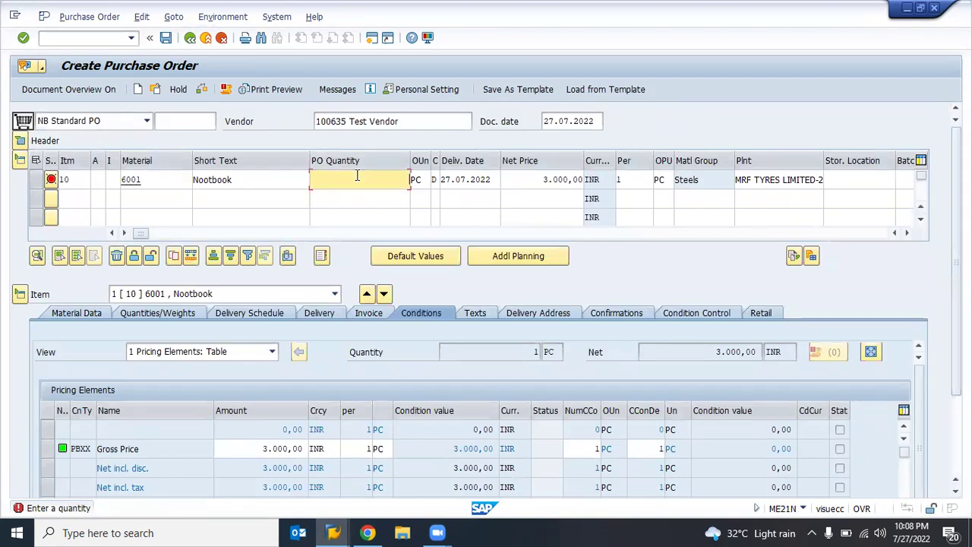
text(100)
key(Return)
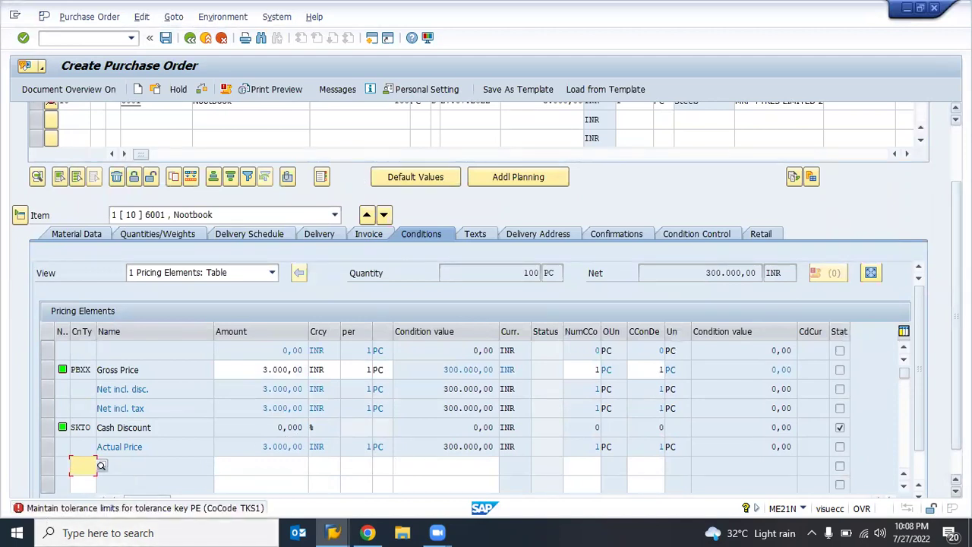
- Open the detailed explanation of the message about tolerance key PE and close it again
scroll(271, 402, up, 3)
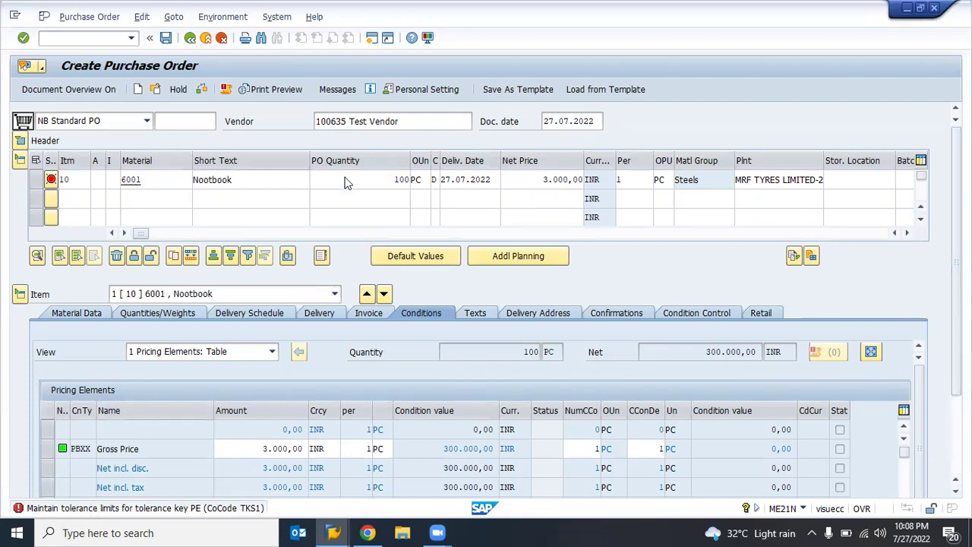
key(F1)
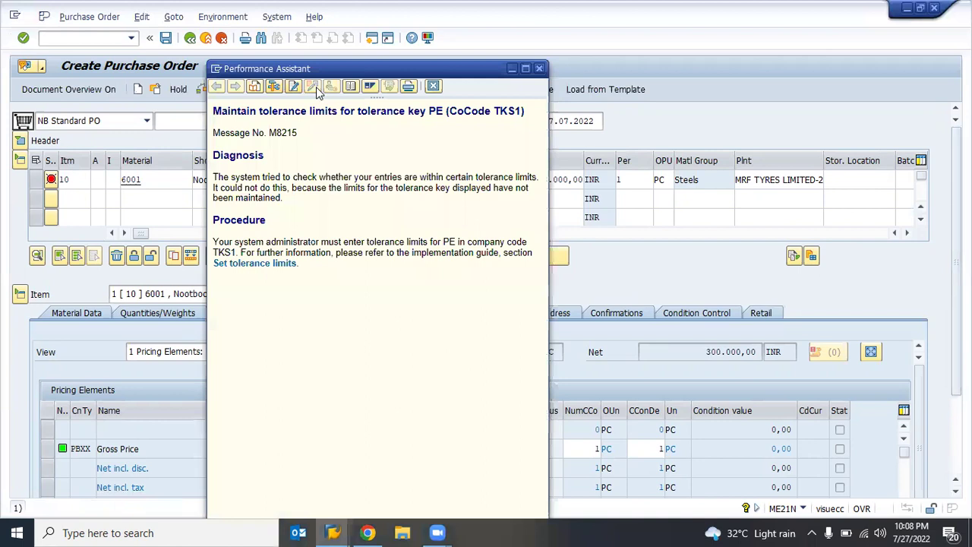
click(540, 68)
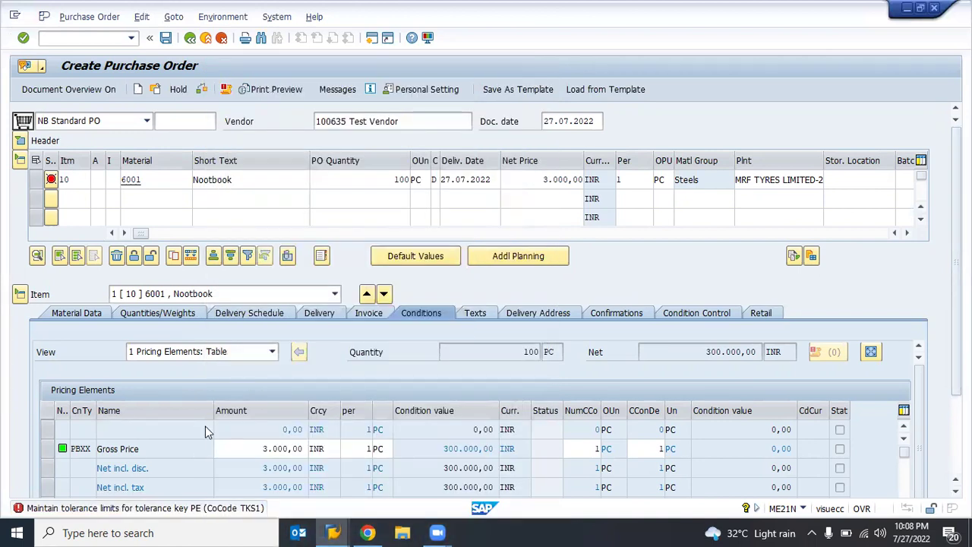
- Open the detailed explanation of the source list requirement message for material 6001
scroll(152, 429, down, 2)
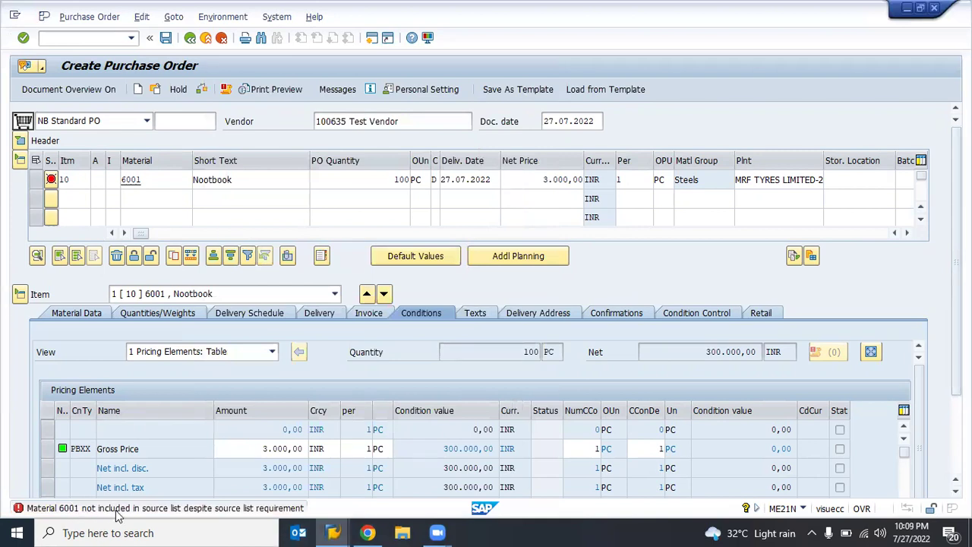
double_click(73, 509)
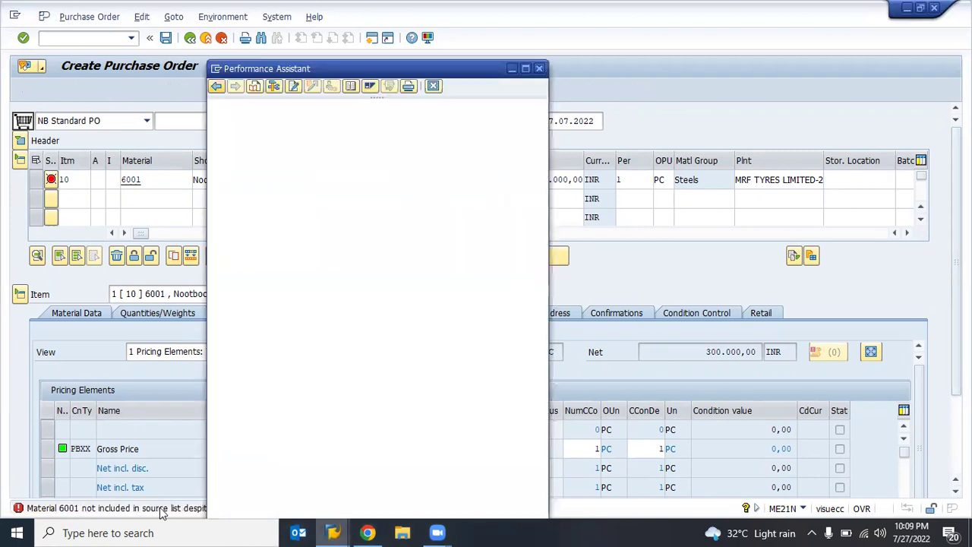
- Reopen the message list of item 10, read the source list requirement explanation for material 6001, and close both
click(536, 68)
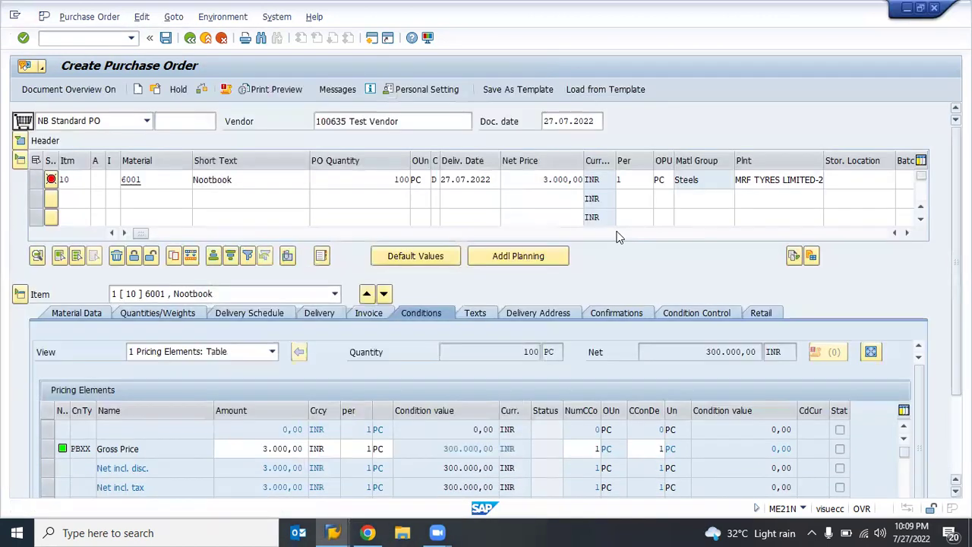
scroll(56, 197, up, 2)
click(51, 179)
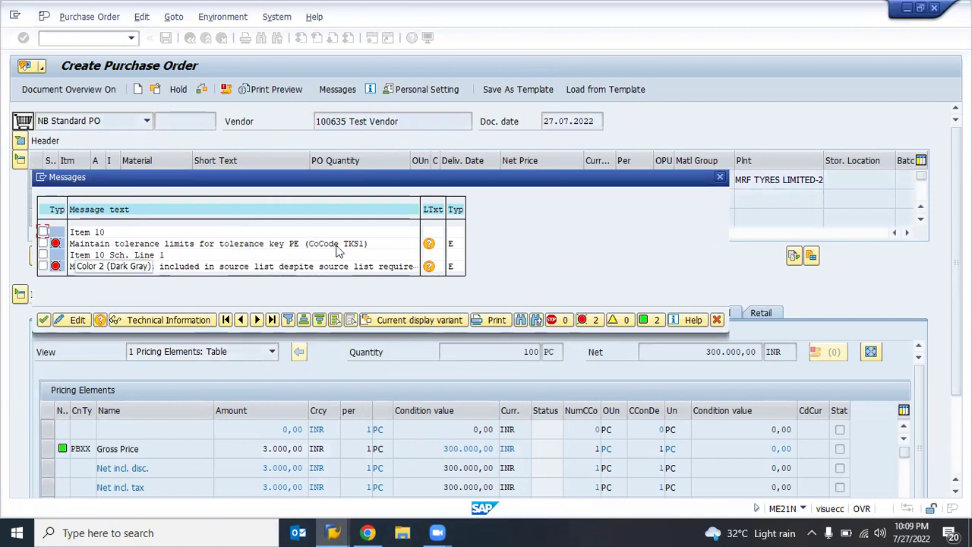
click(429, 267)
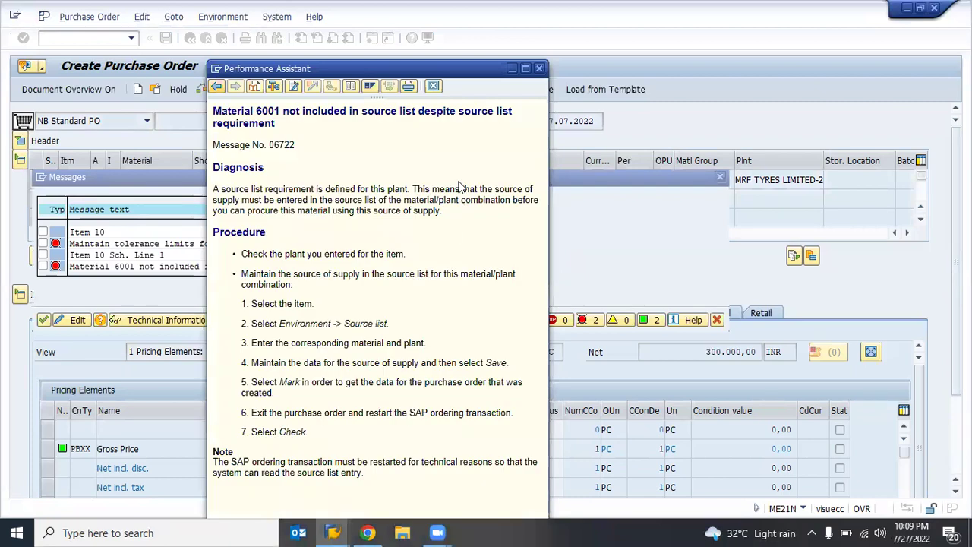
drag(434, 75, 637, 111)
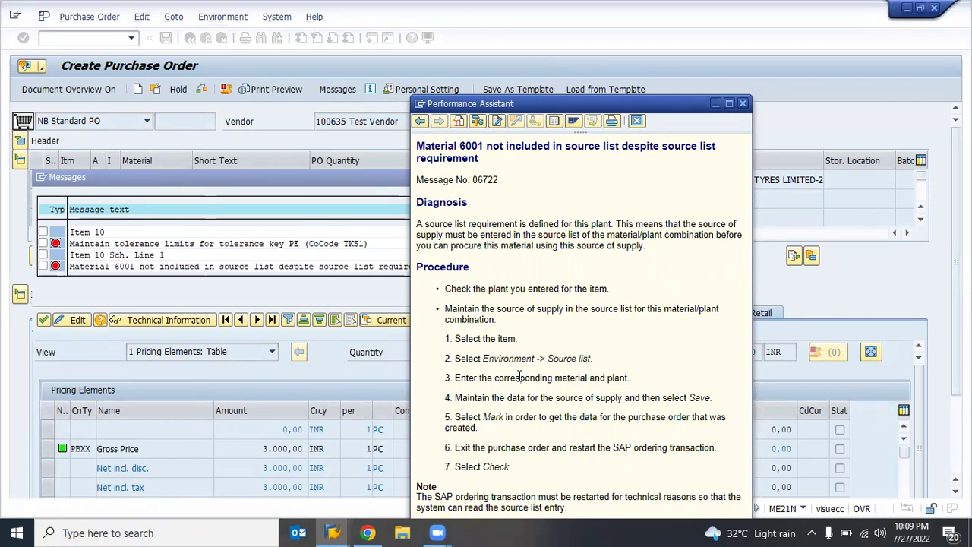
key(Escape)
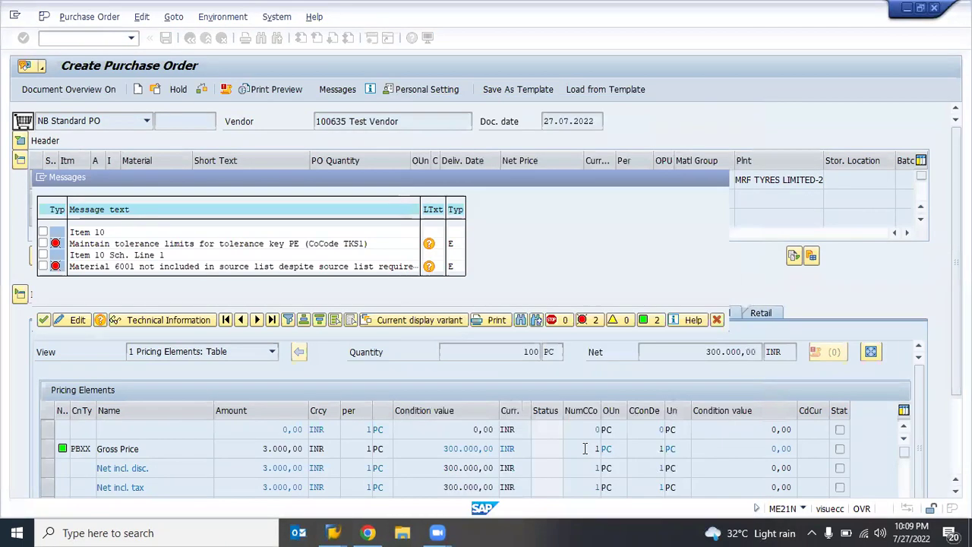
key(Return)
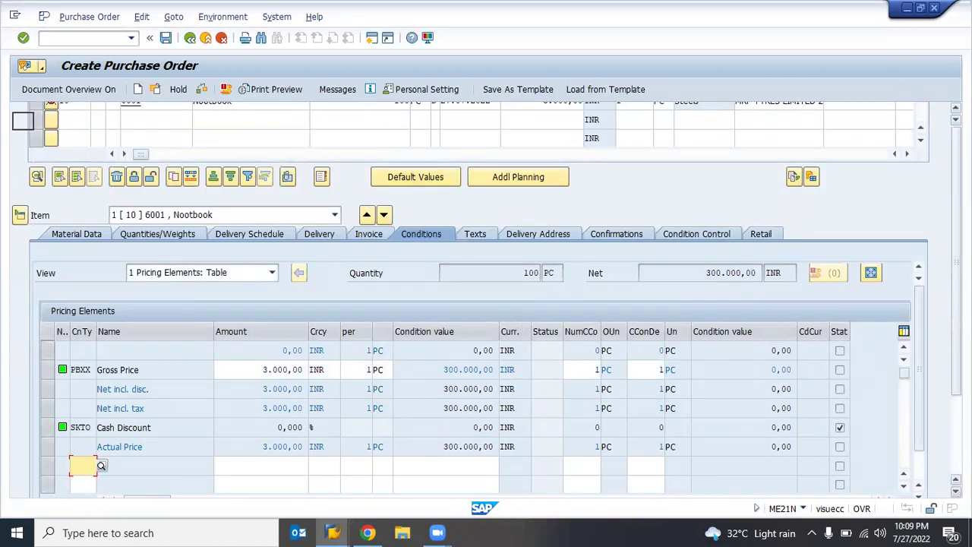
- Change the purchase order's vendor to the AC repair vendor maintained in material 6001's source list
scroll(471, 265, up, 2)
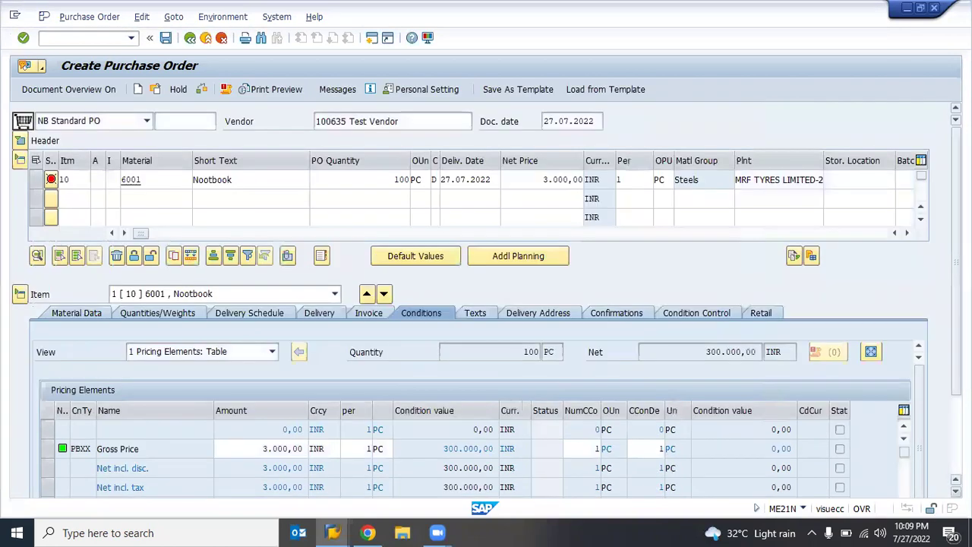
click(404, 126)
key(ctrl+a)
text(10063)
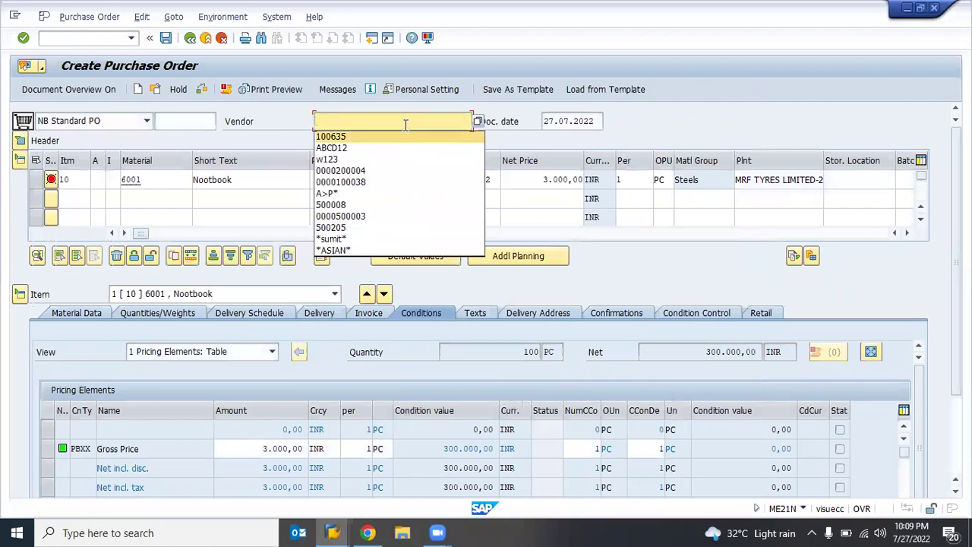
text(3)
key(Return)
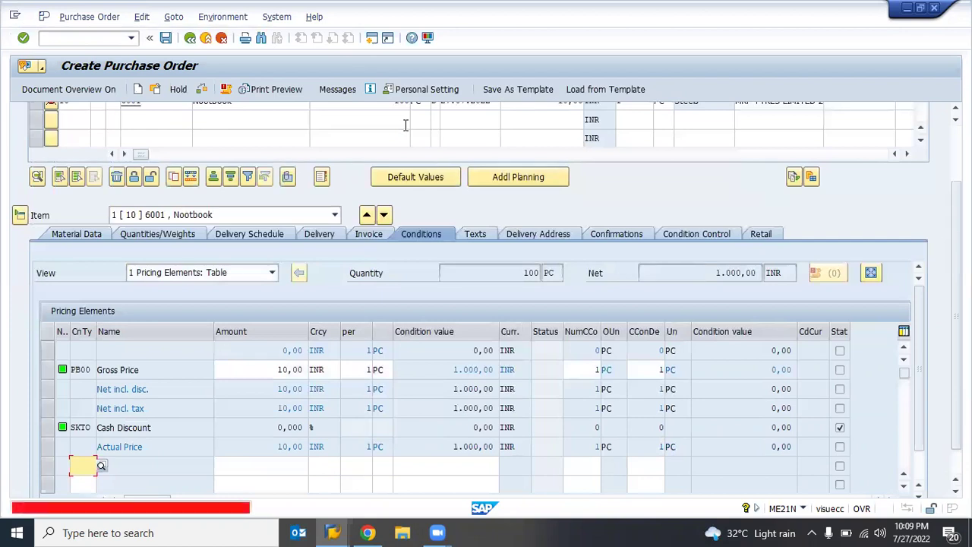
- Check the explanation of the tolerance key PE message, close it, and open the message list of item 10
click(62, 509)
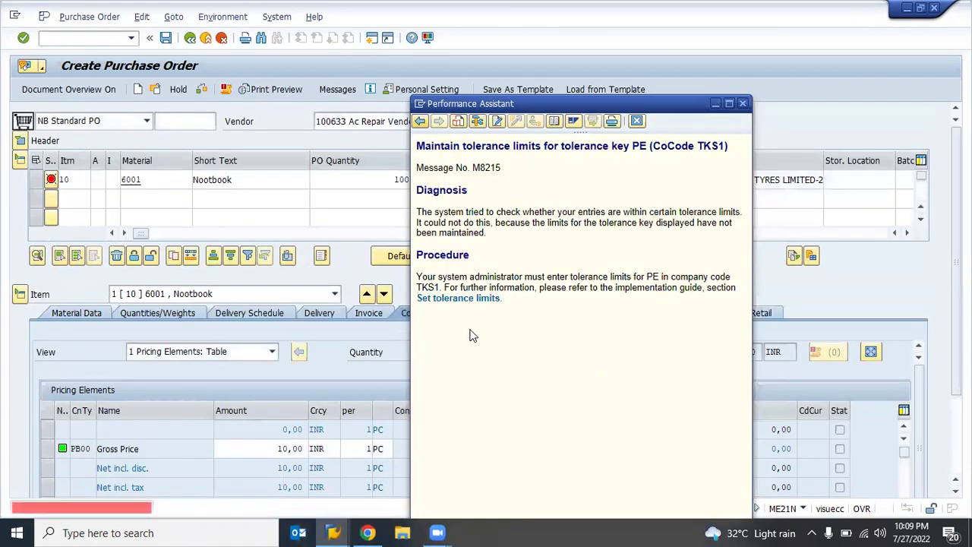
click(439, 121)
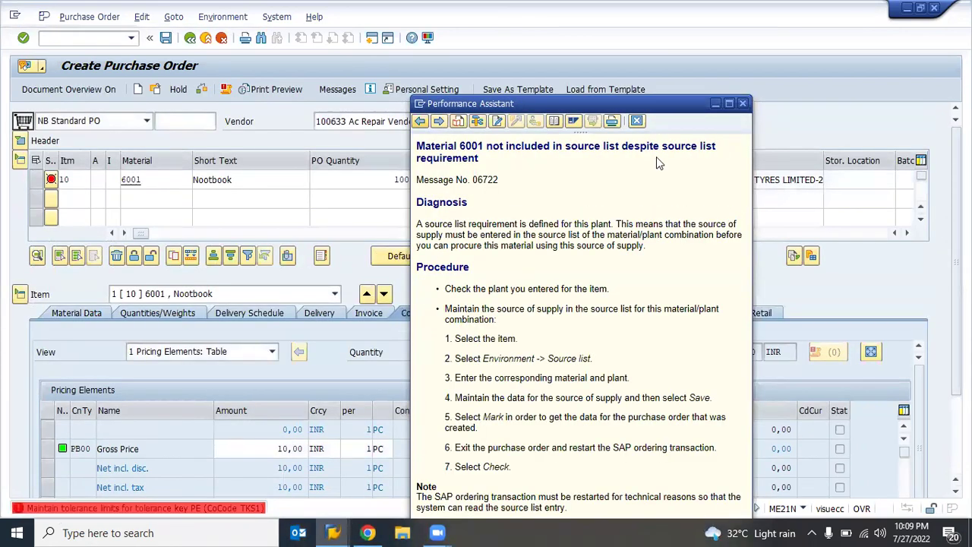
click(744, 104)
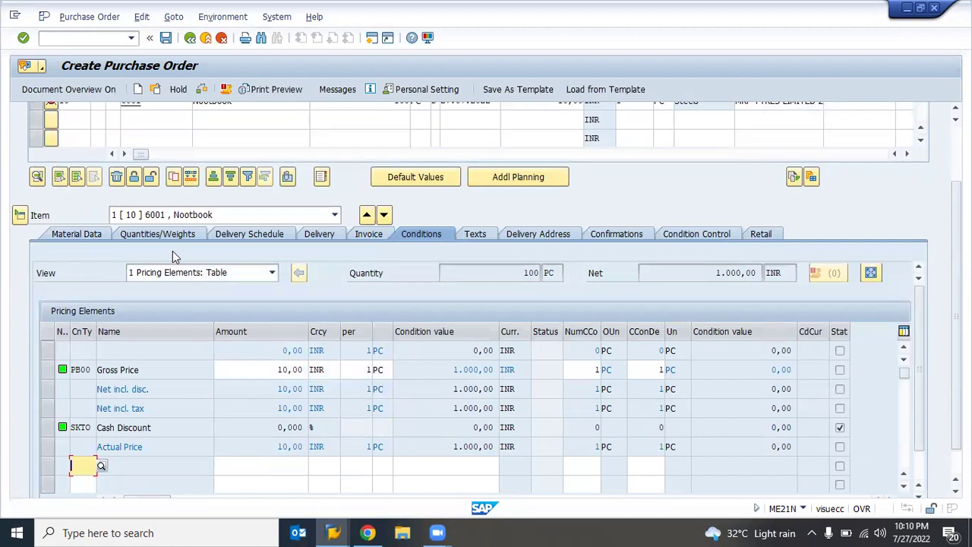
scroll(531, 167, up, 3)
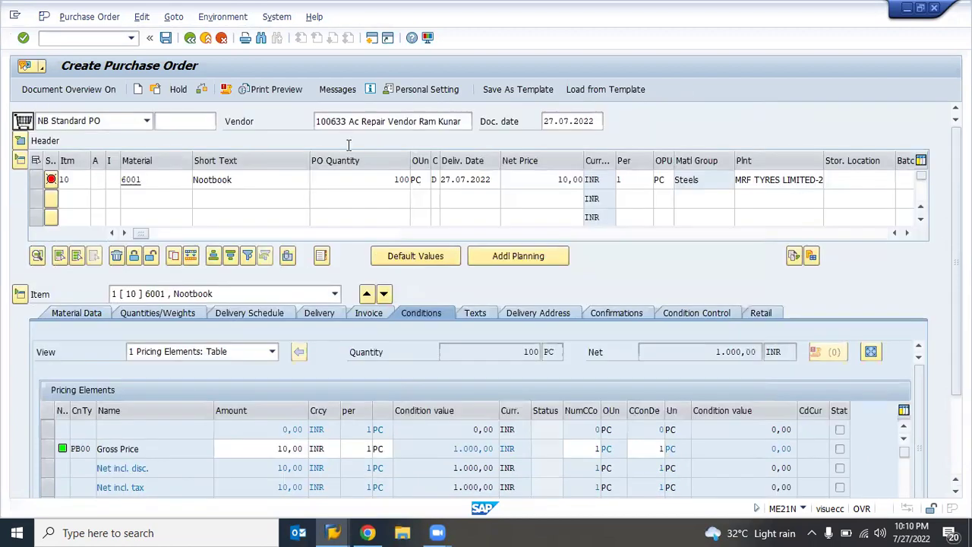
click(51, 179)
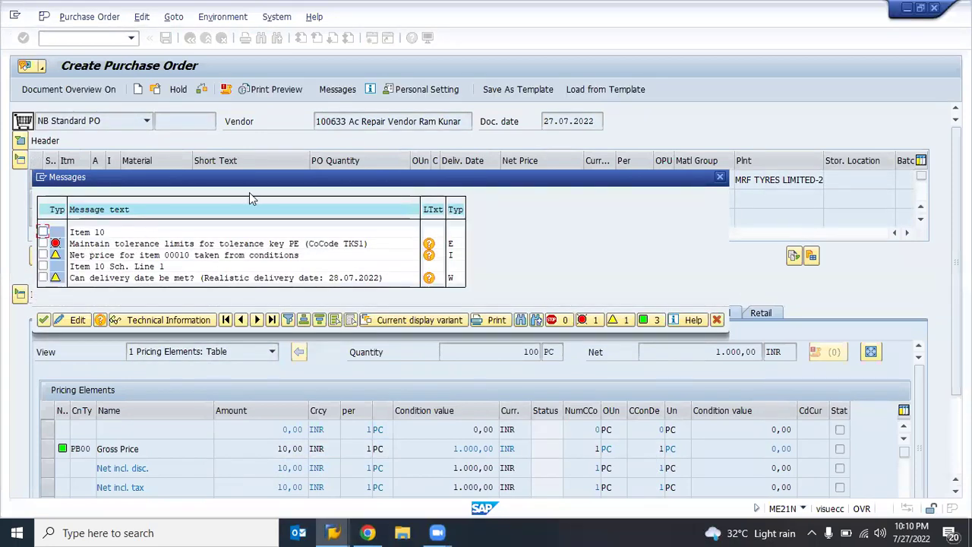
drag(230, 182, 252, 206)
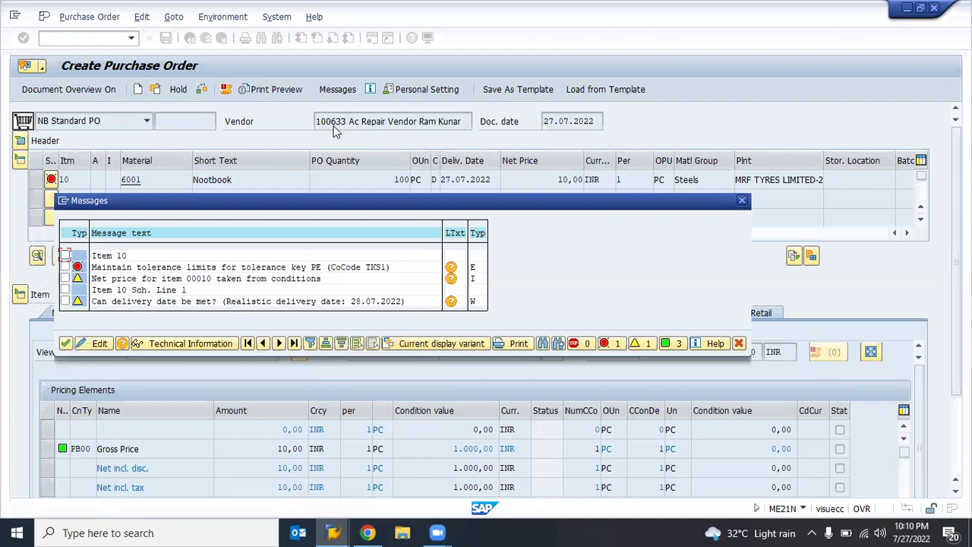
- Check the vendor in the source list of material 6001 for plant 9910 and return to the purchase order
key(alt+Tab)
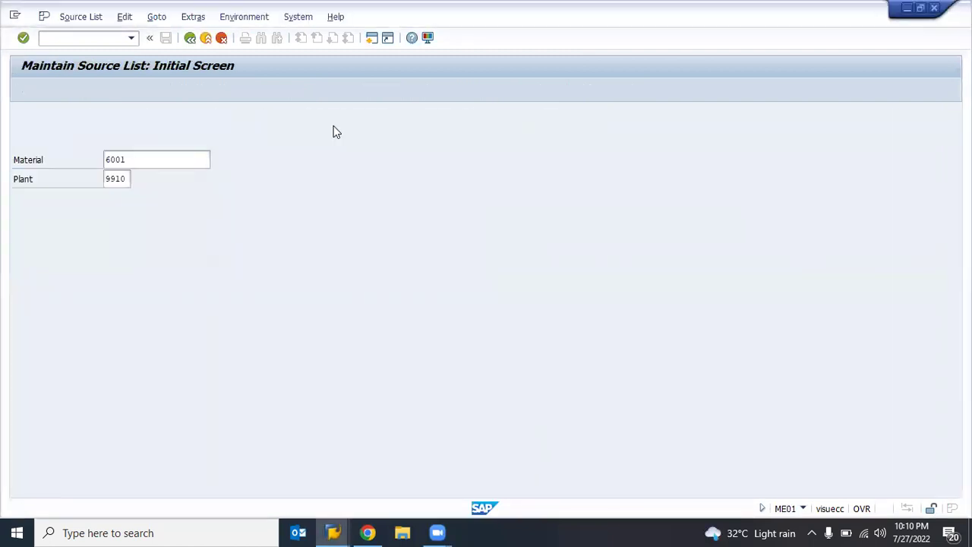
key(Return)
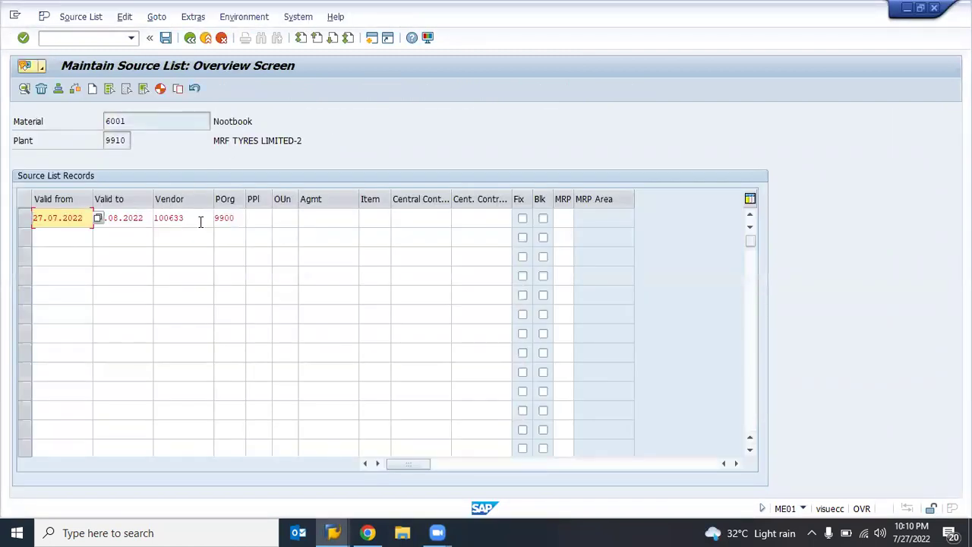
click(200, 221)
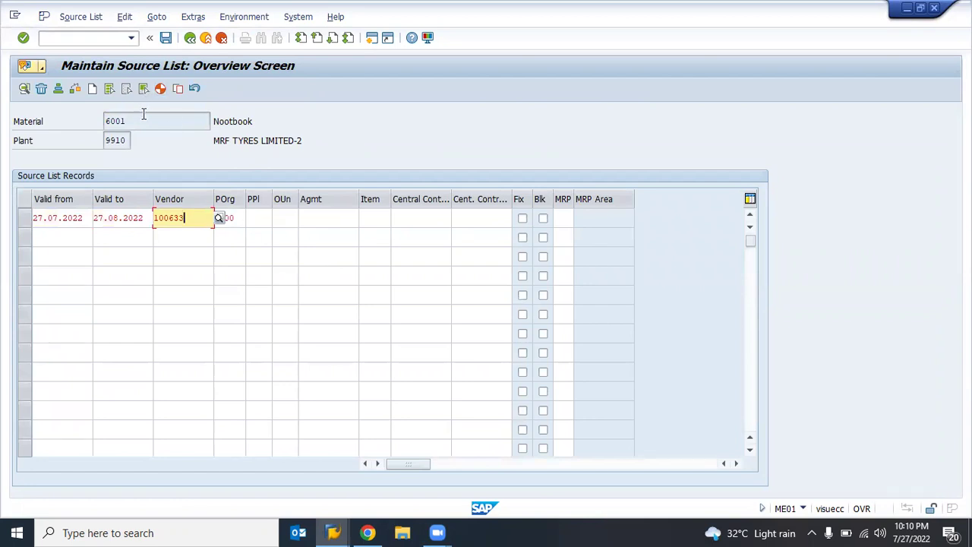
key(Return)
click(123, 141)
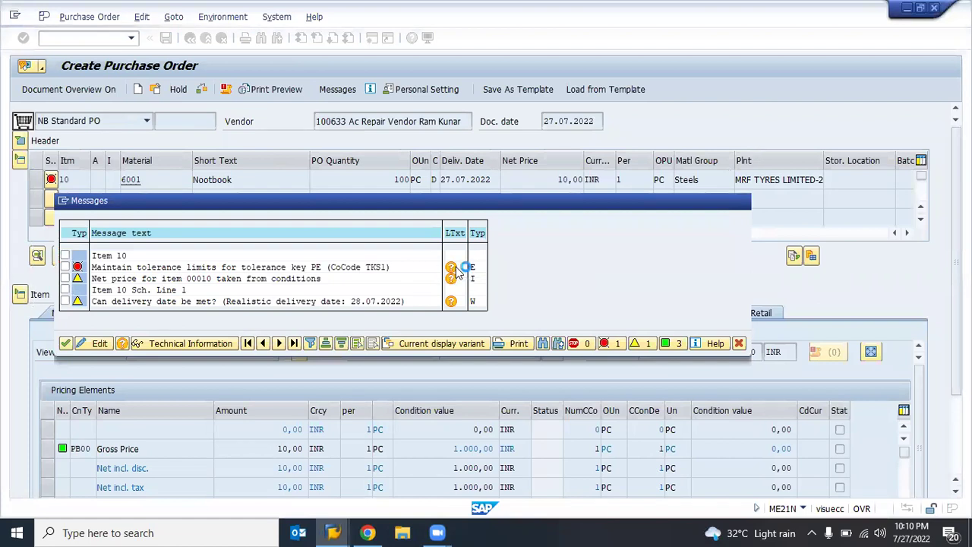
- Follow the tolerance key PE message's explanation to the customizing and open Set Tolerance Limits for Price Variance
click(454, 268)
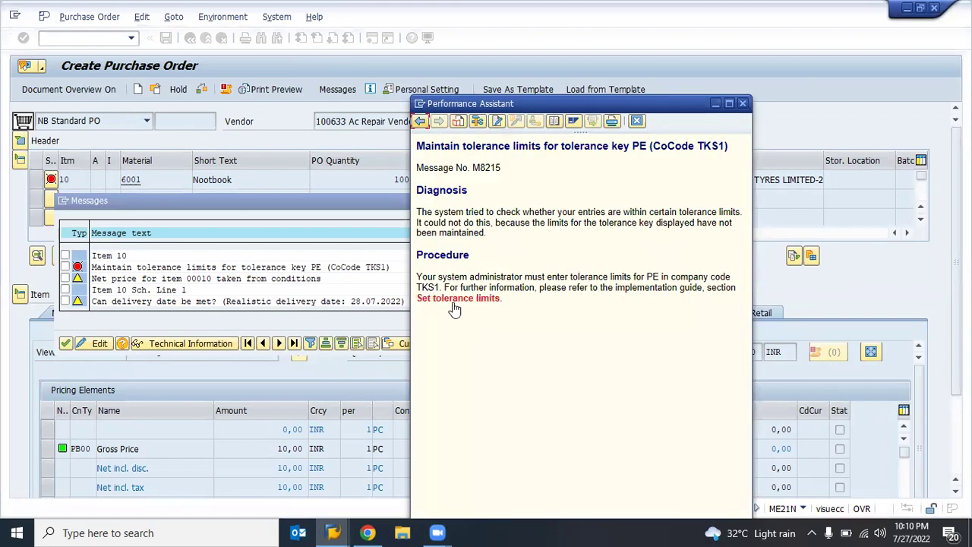
click(454, 301)
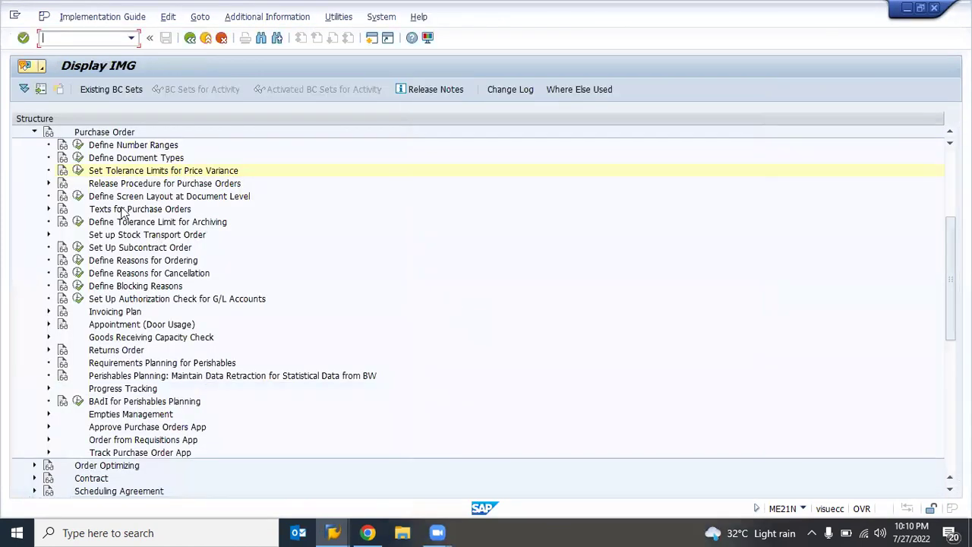
scroll(122, 212, up, 3)
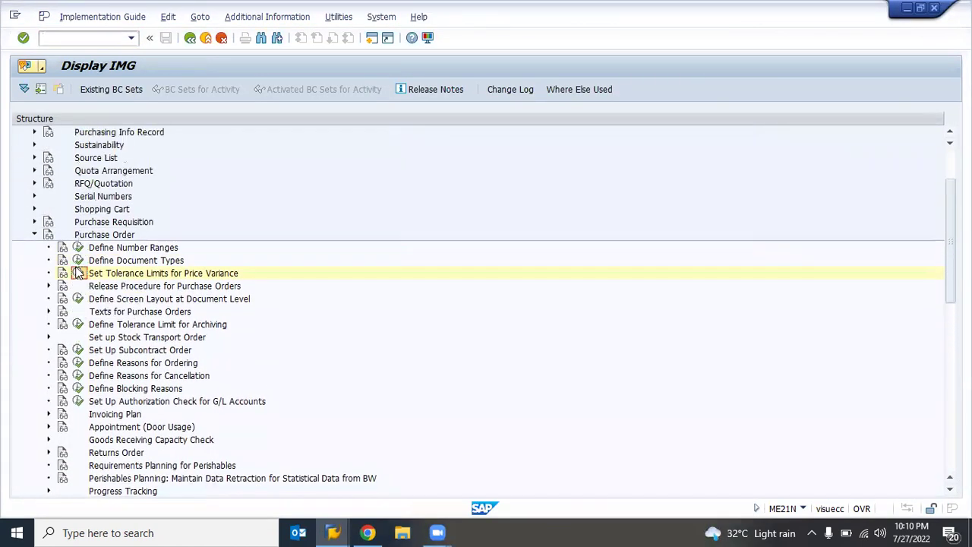
click(79, 273)
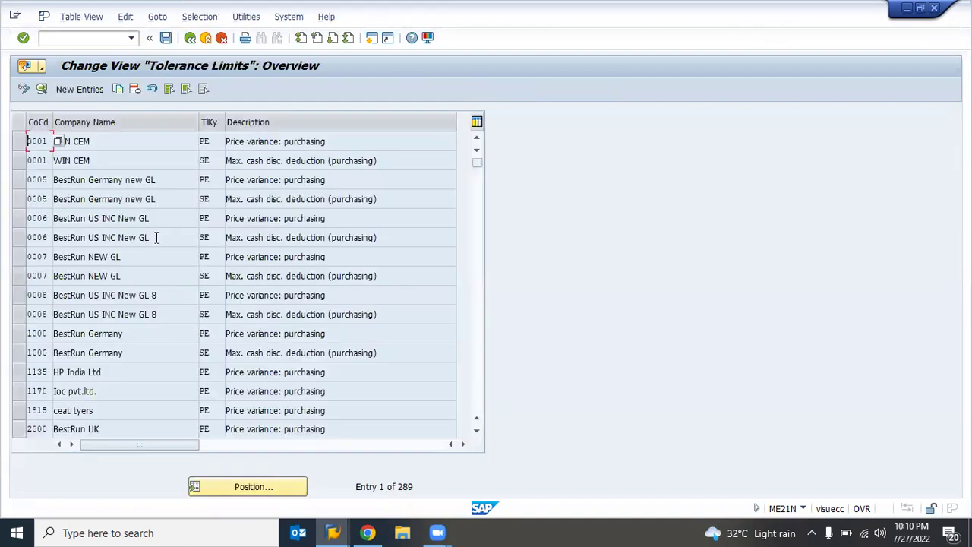
- Copy the PE price variance entry of company code 0005 to company code TKS1 and save it
click(19, 180)
click(119, 90)
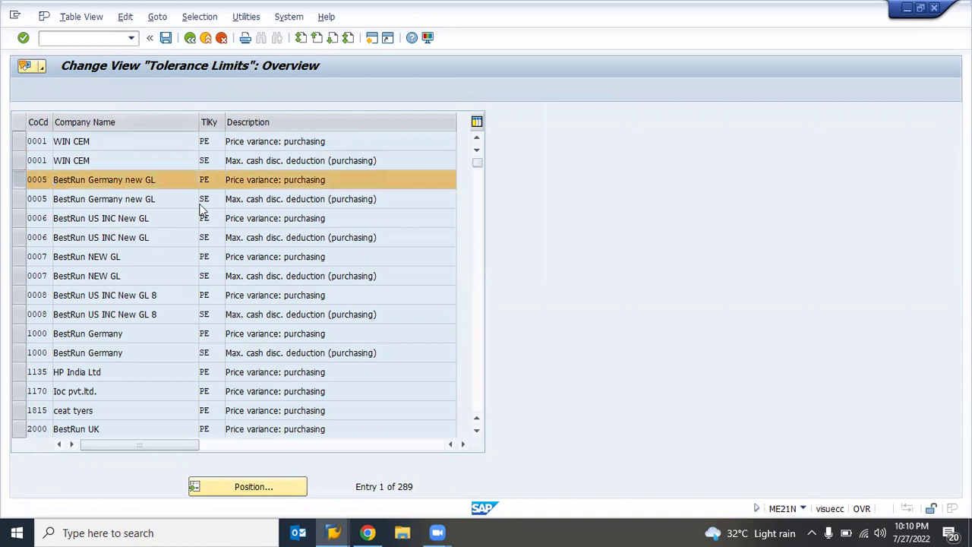
key(Tab)
key(Delete)
key(Delete)
key(Delete)
key(Delete)
text(tks1)
key(Return)
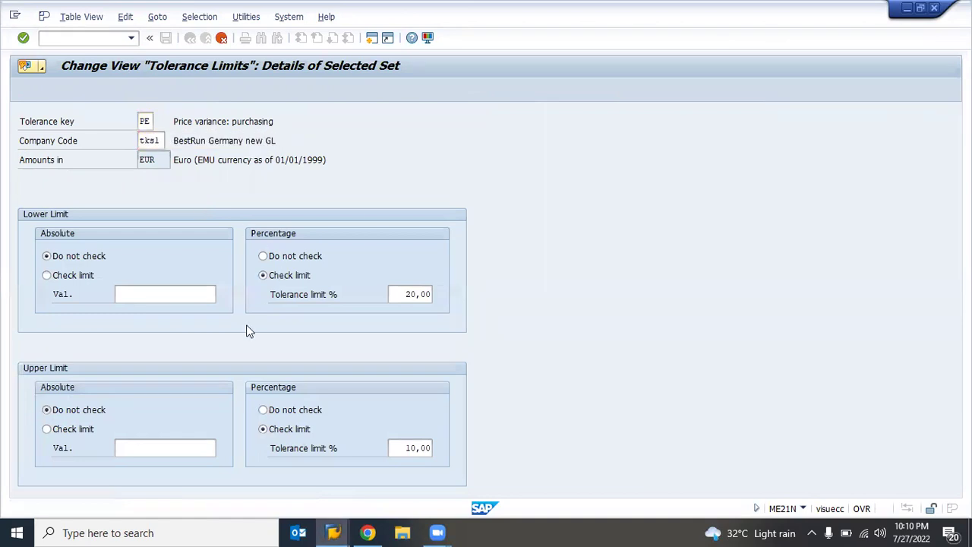
key(Return)
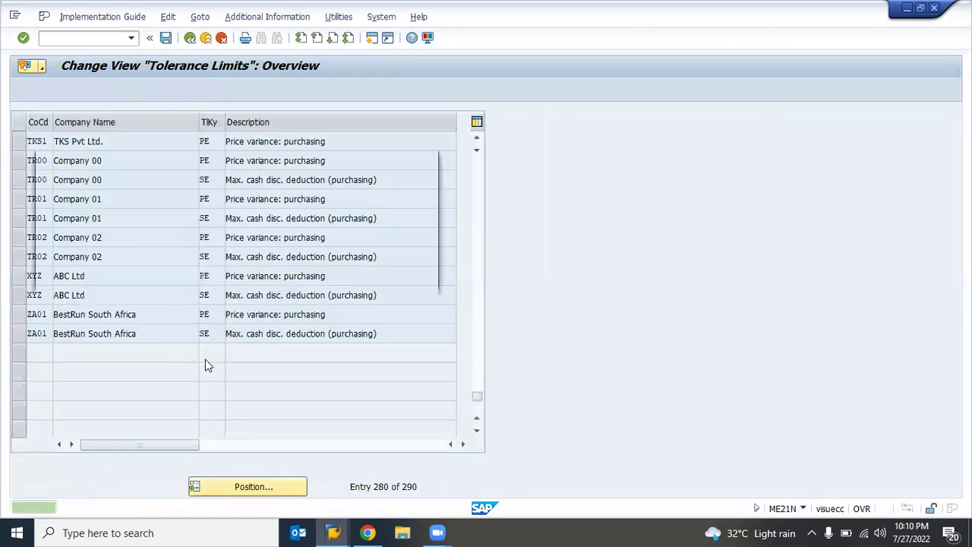
key(F3)
key(Return)
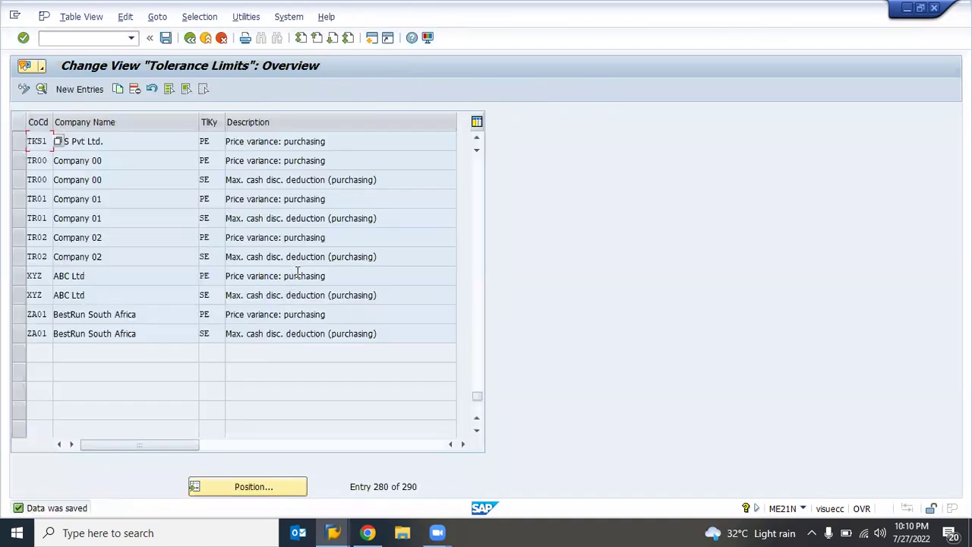
- Return to the purchase order, check it again, and close its message list
key(F3)
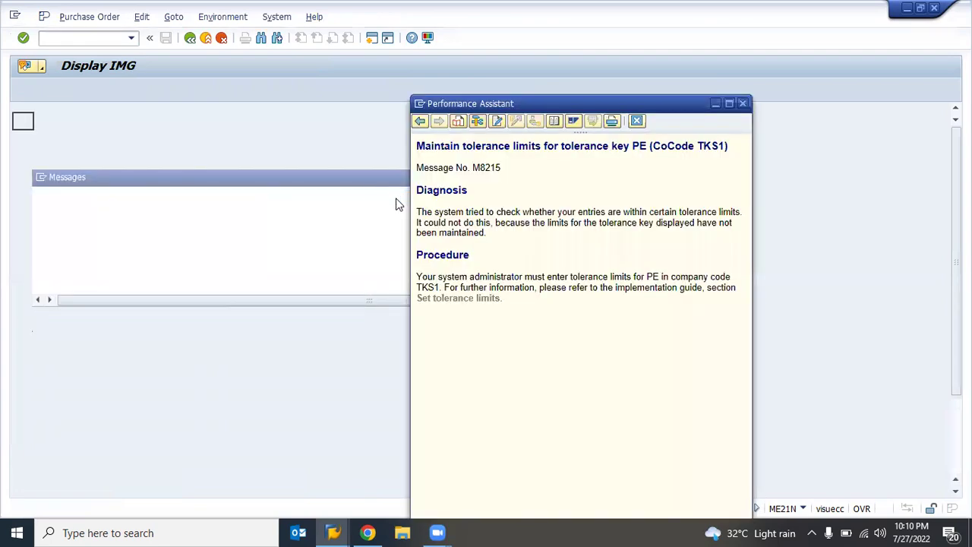
key(Escape)
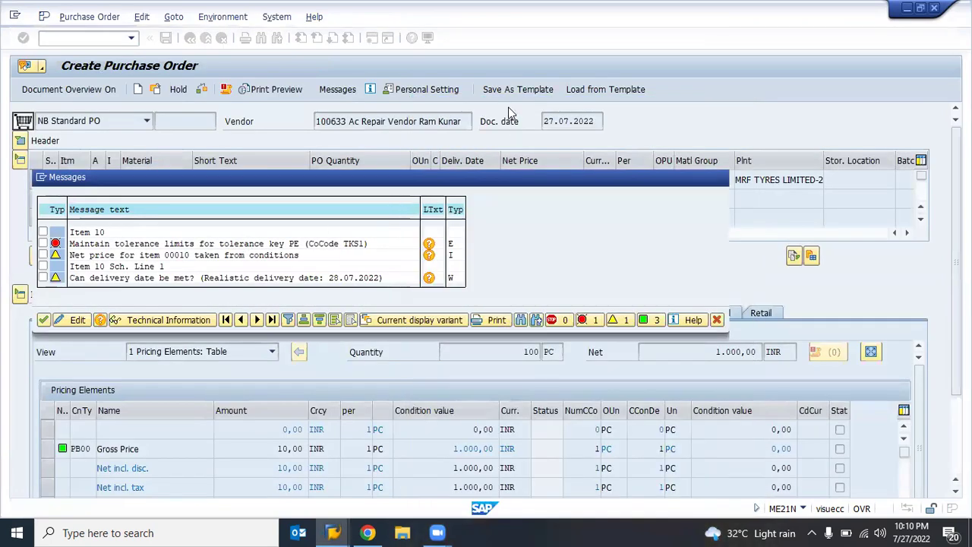
key(Return)
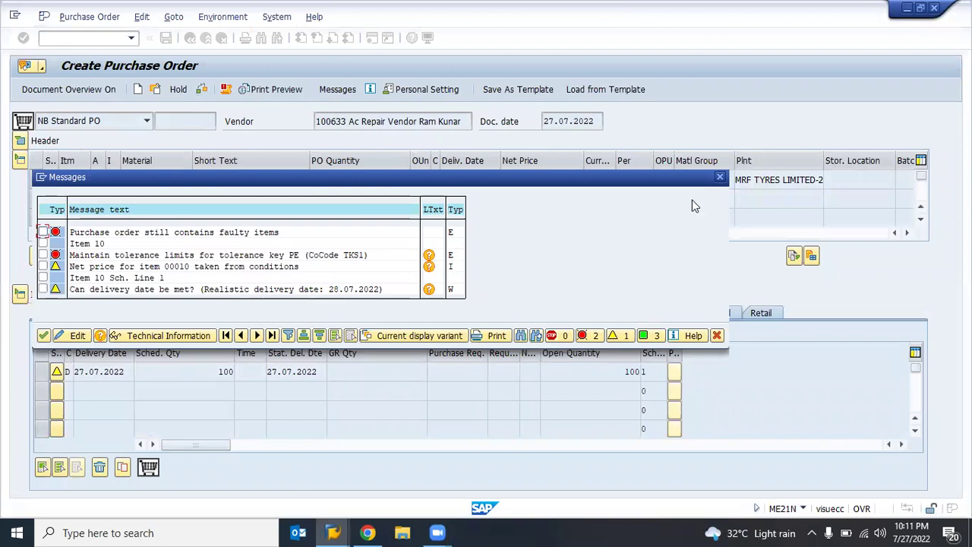
click(720, 178)
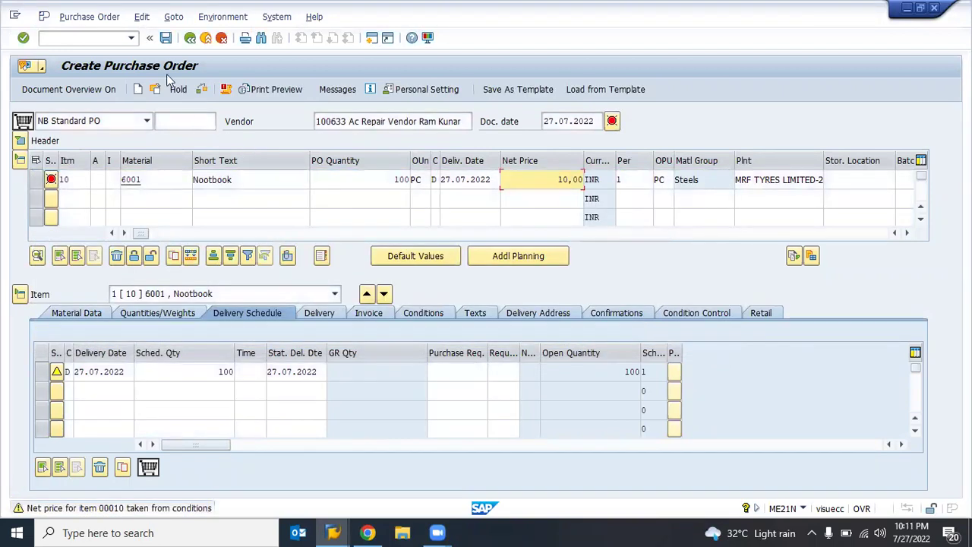
- Start a new purchase order with transaction ME21N and enter the AC repair vendor from the source list
click(106, 38)
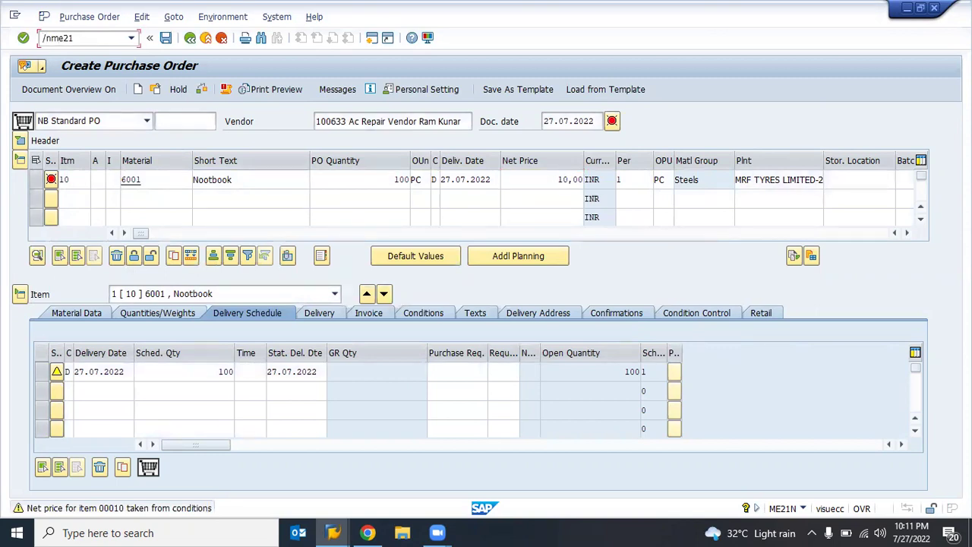
text(/nme21n)
key(Return)
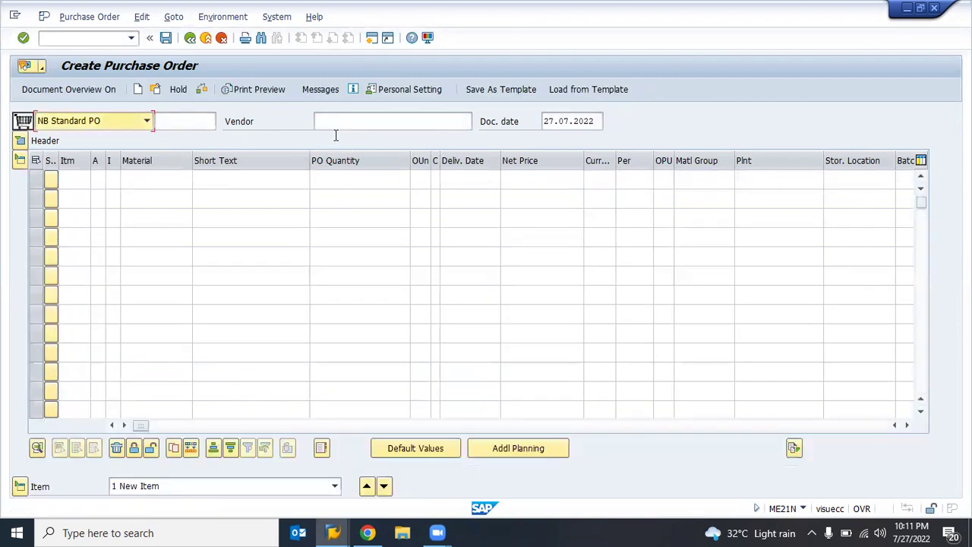
click(325, 125)
click(327, 135)
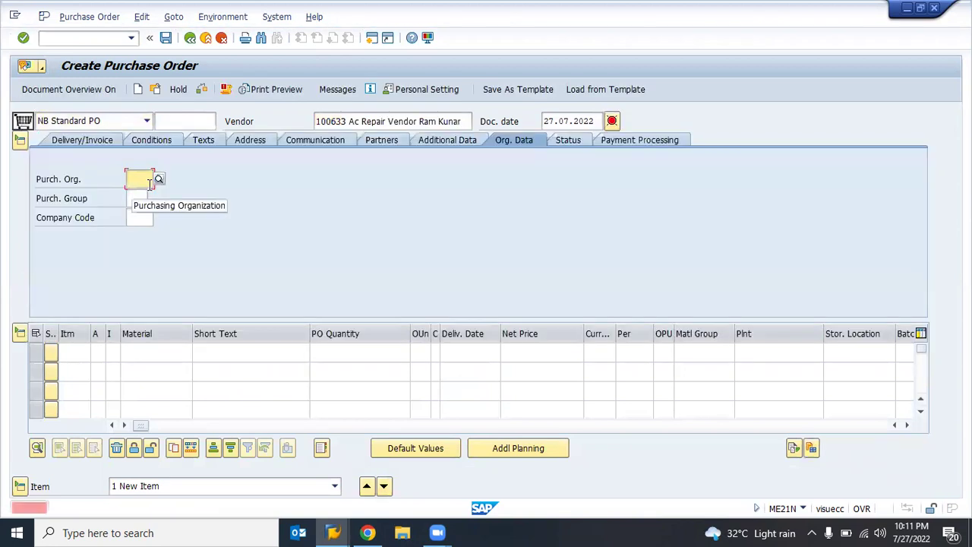
- Set the purchase order's purchasing organization to 9900 and its purchasing group to 101
click(149, 182)
click(138, 193)
click(136, 199)
click(137, 206)
key(Tab)
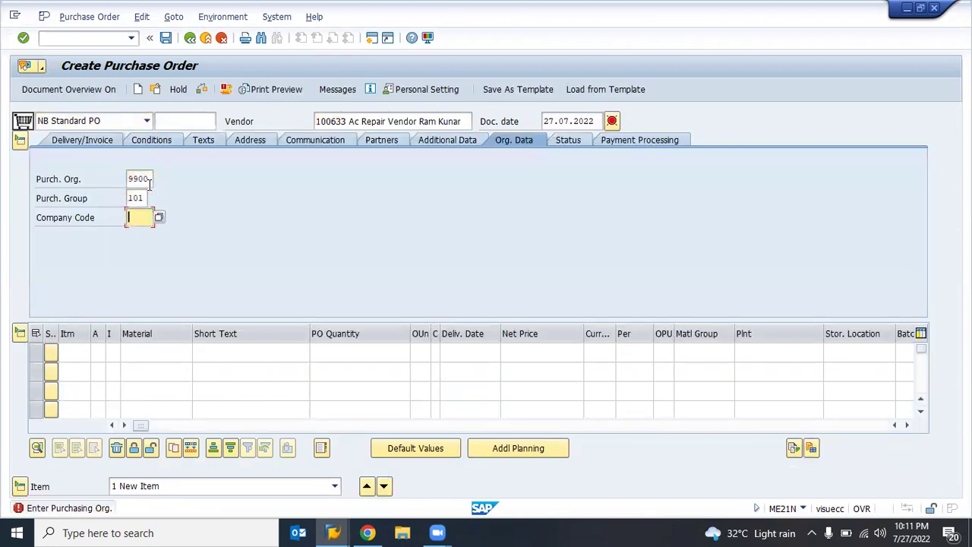
key(Return)
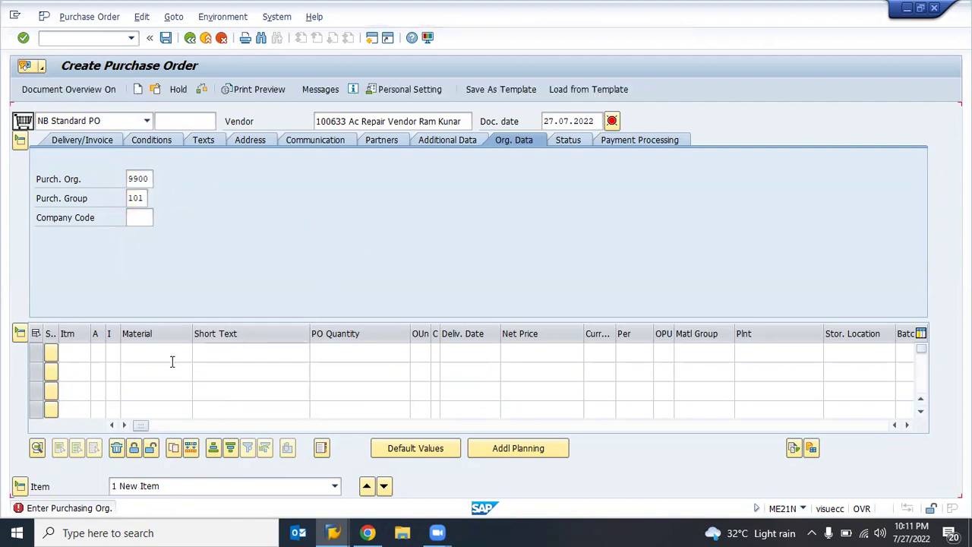
- Add material 6001 as the first order item and enter a gross price of 30 in its conditions
click(150, 351)
key(Down)
key(Return)
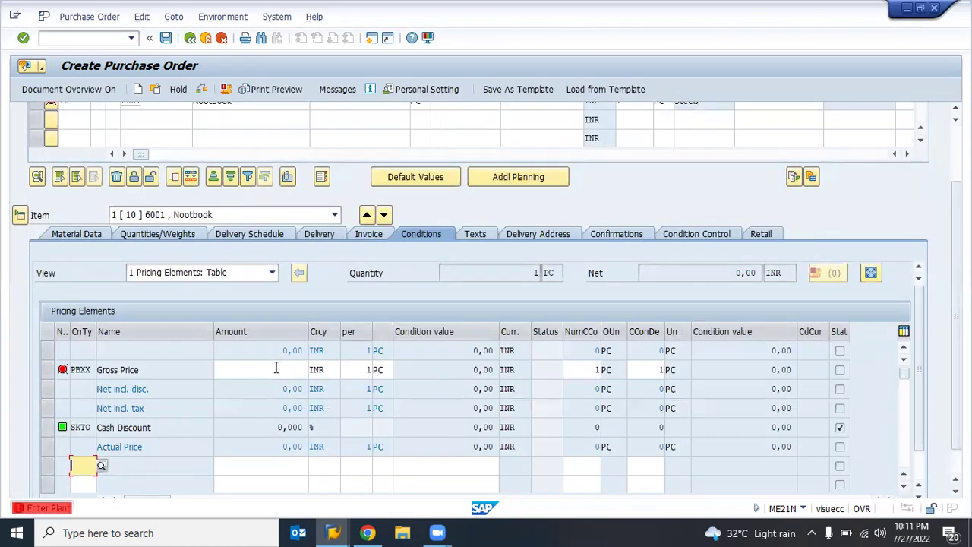
click(260, 368)
text(3000)
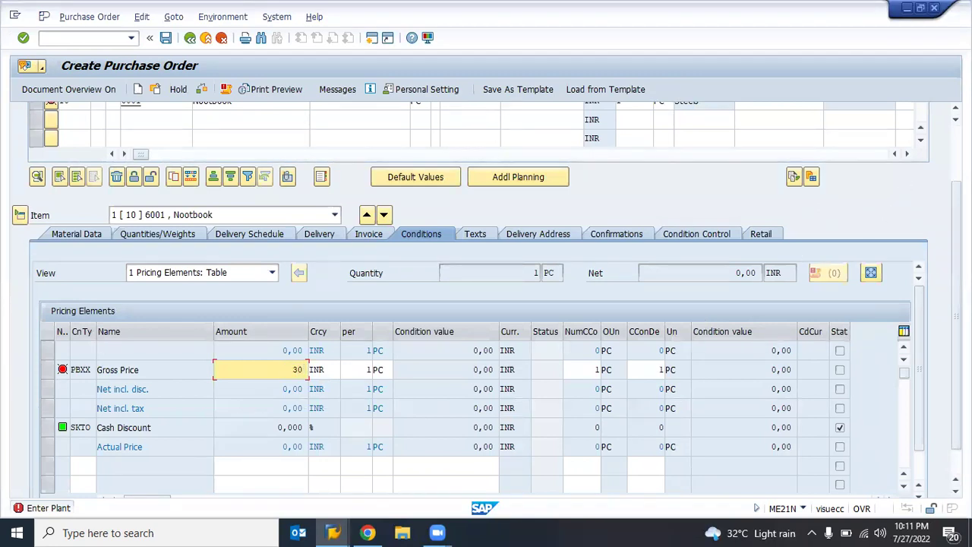
- Set the item's order quantity to 100 and its plant to 9910
scroll(534, 101, up, 2)
click(353, 180)
text(100)
key(Return)
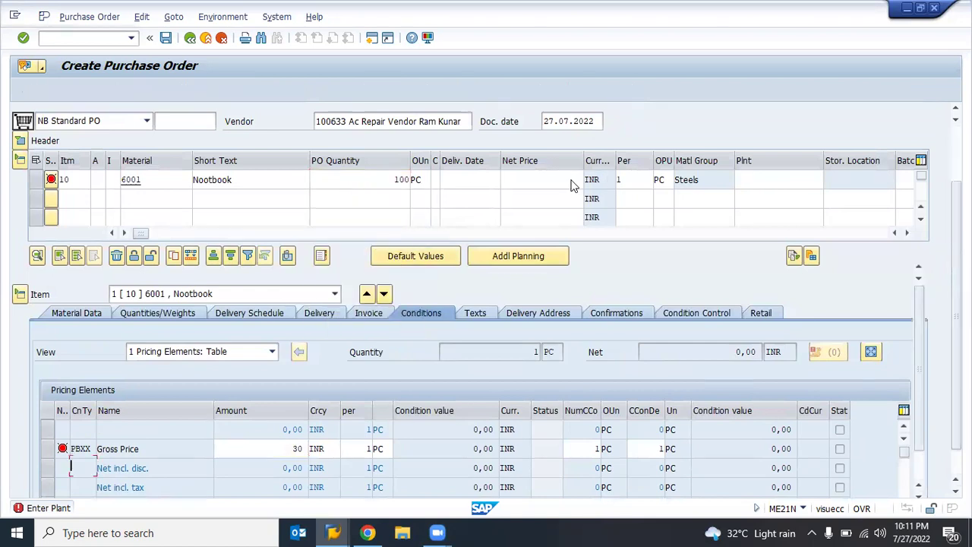
scroll(798, 121, up, 2)
click(789, 177)
text(9910)
key(Return)
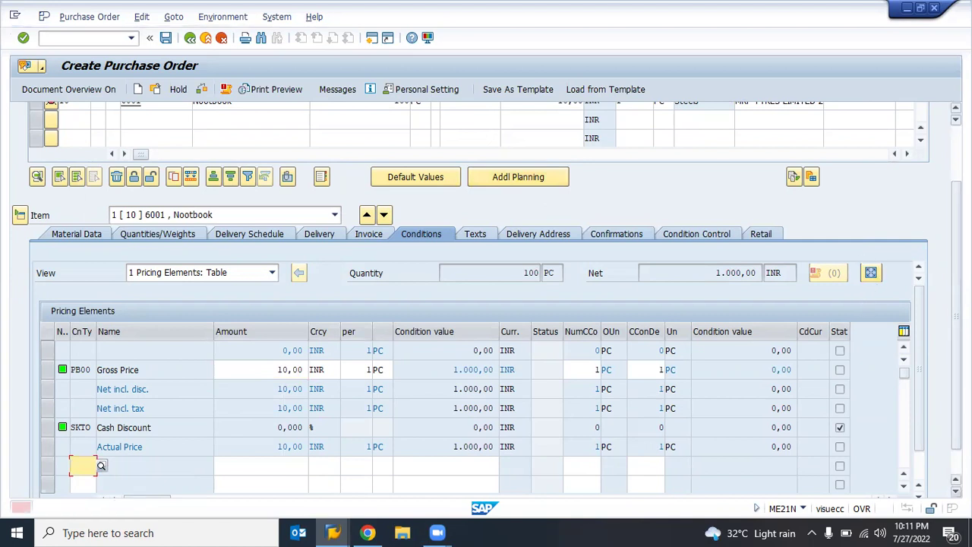
- Set the delivery date of the material 6001 item to 28.07.2022
scroll(499, 170, up, 3)
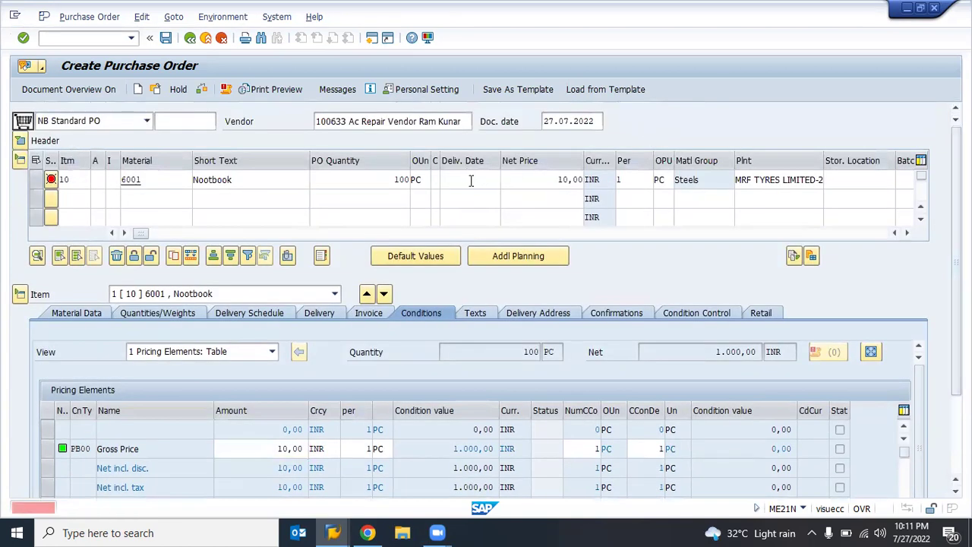
click(472, 179)
text(23.07.2022)
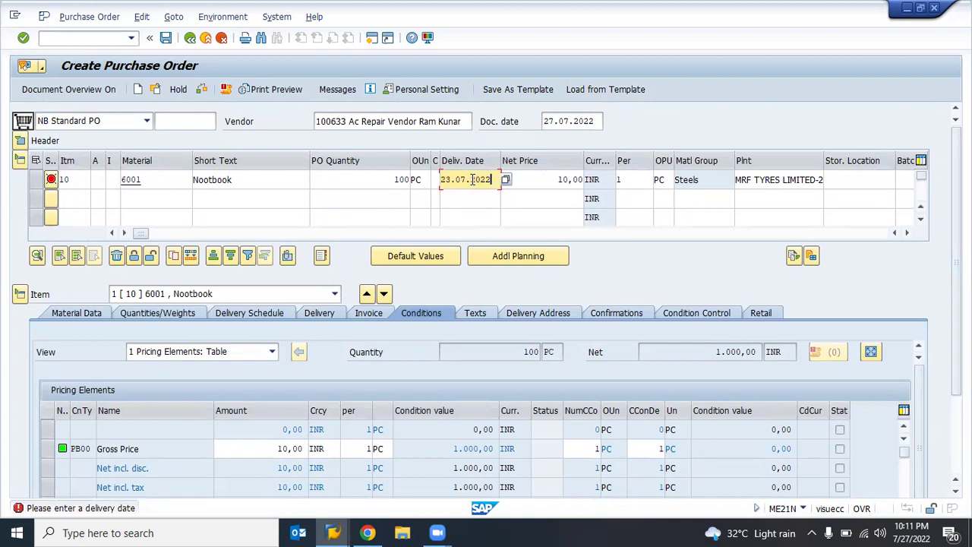
key(BackSpace)
key(Return)
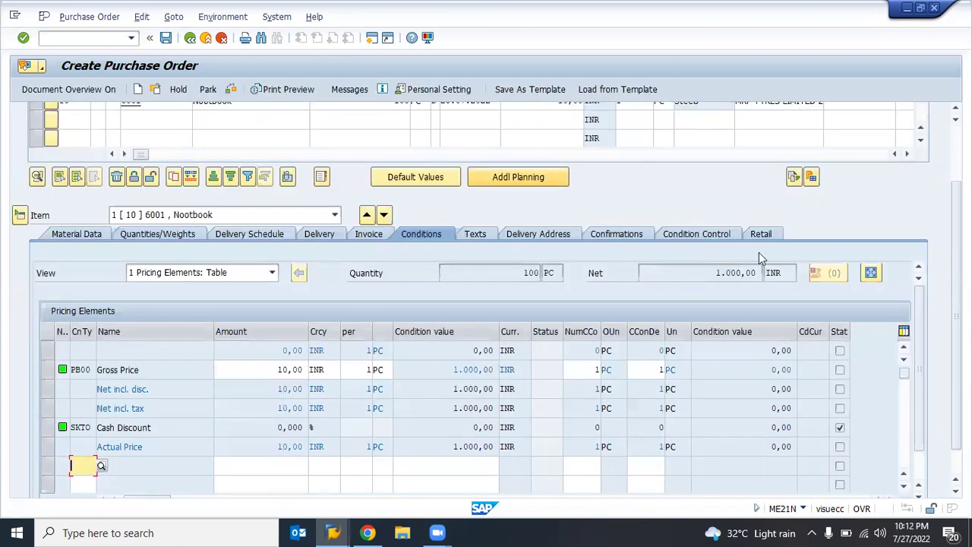
- Check the purchase order for messages and save it
scroll(956, 304, up, 2)
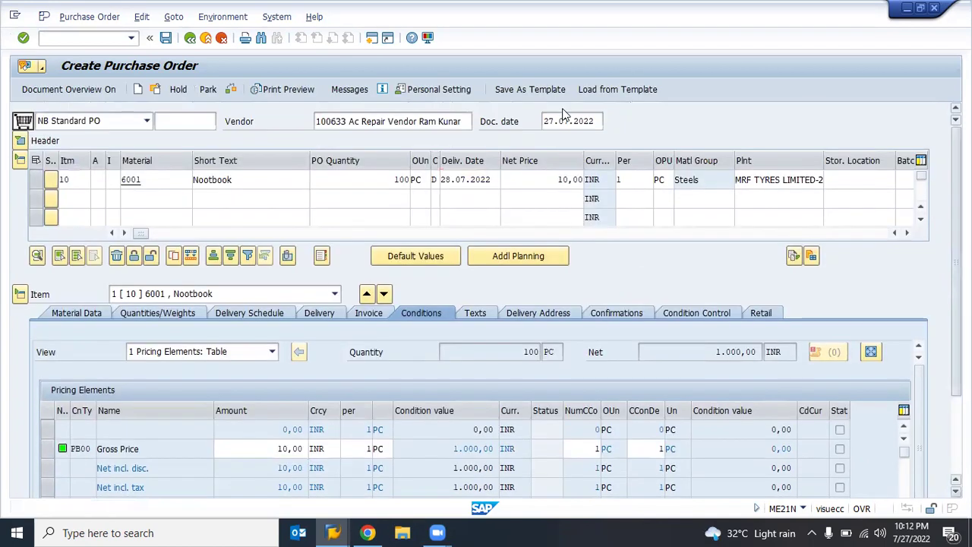
click(232, 89)
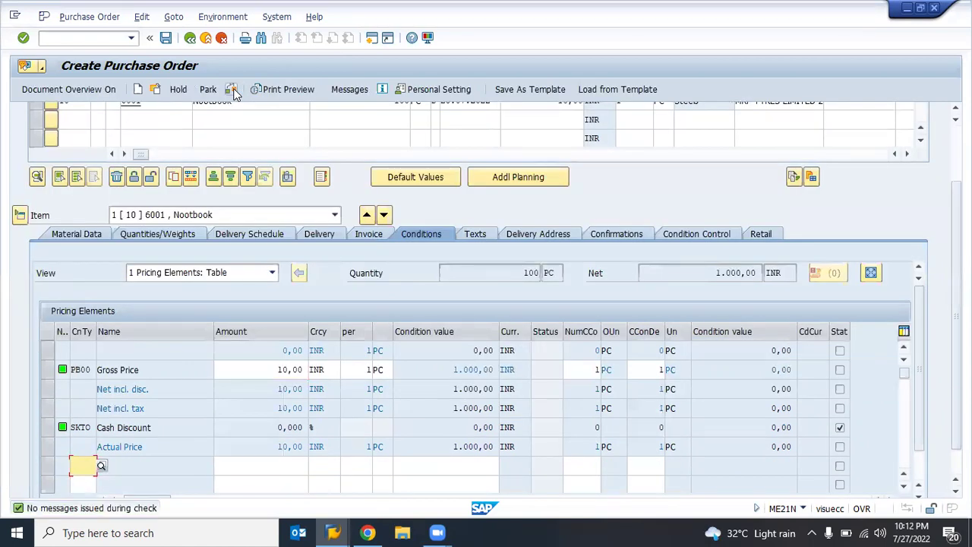
key(ctrl+s)
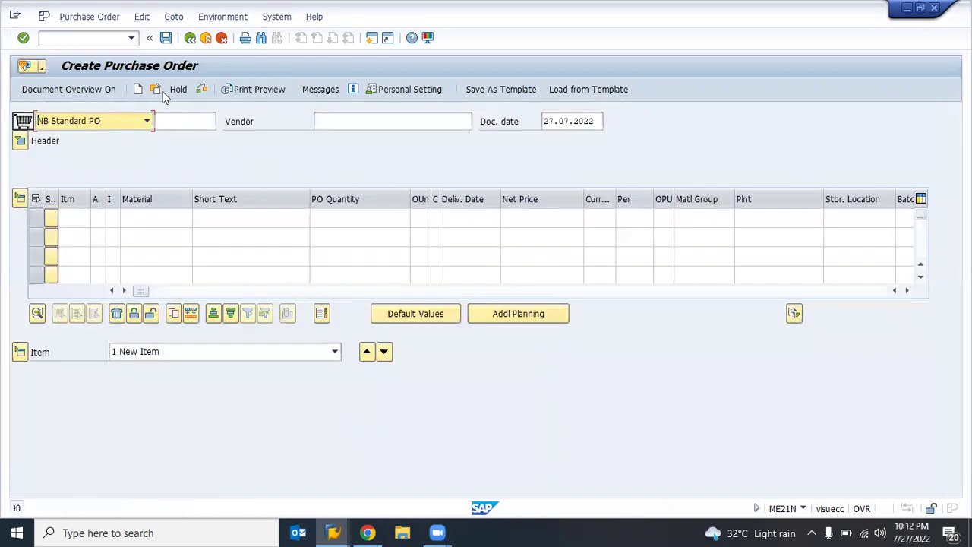
- Display the purchase order just saved and examine its material and vendor
click(155, 89)
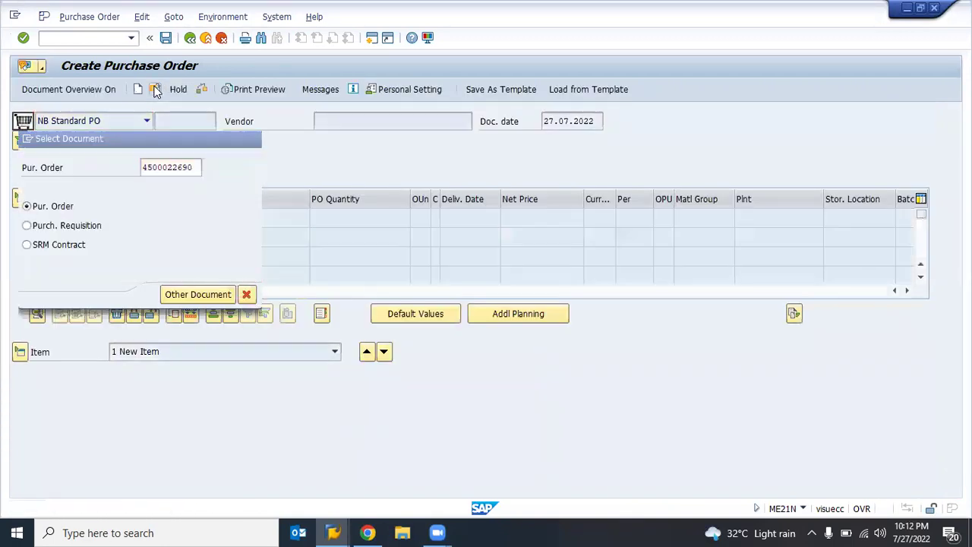
key(Return)
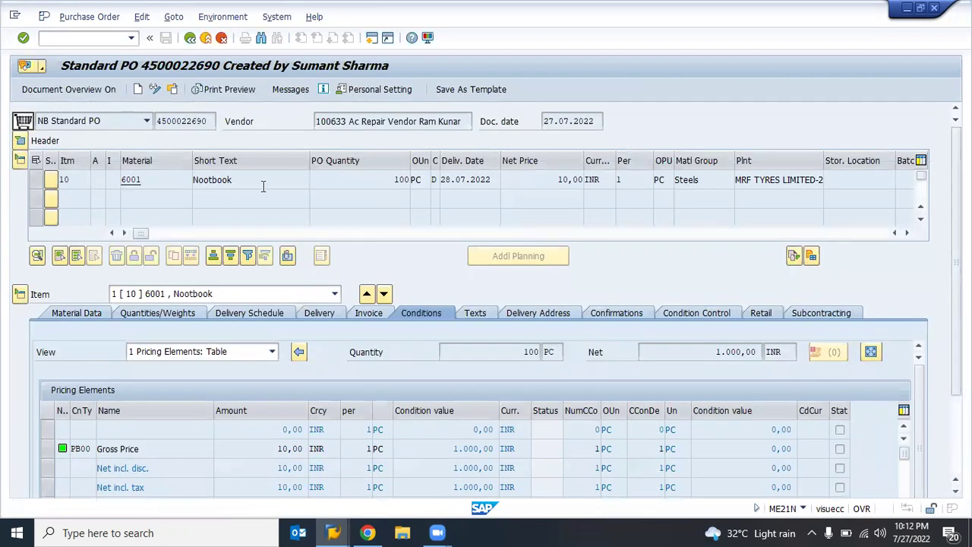
click(130, 180)
click(346, 124)
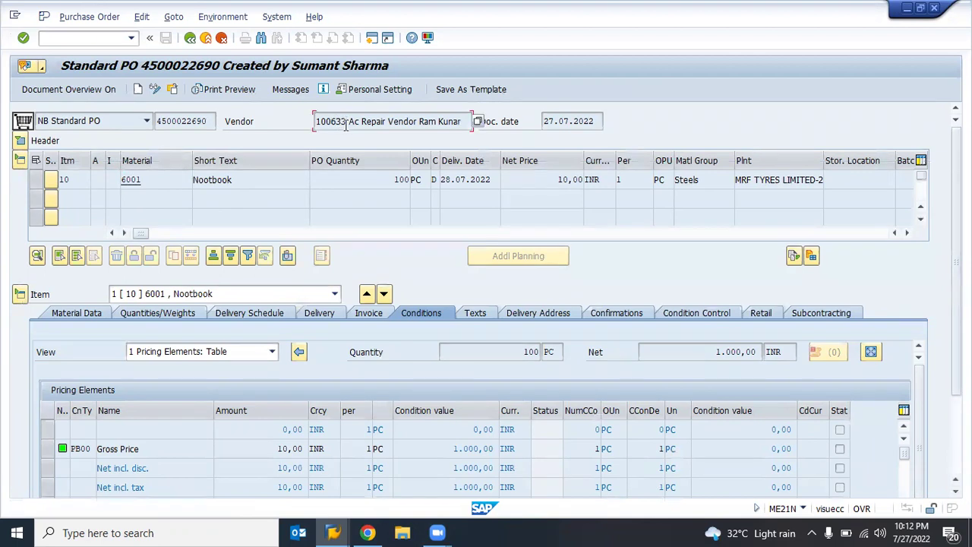
- Display material 6001's purchasing data, examine its source list indicator, and return to the purchase order
double_click(130, 180)
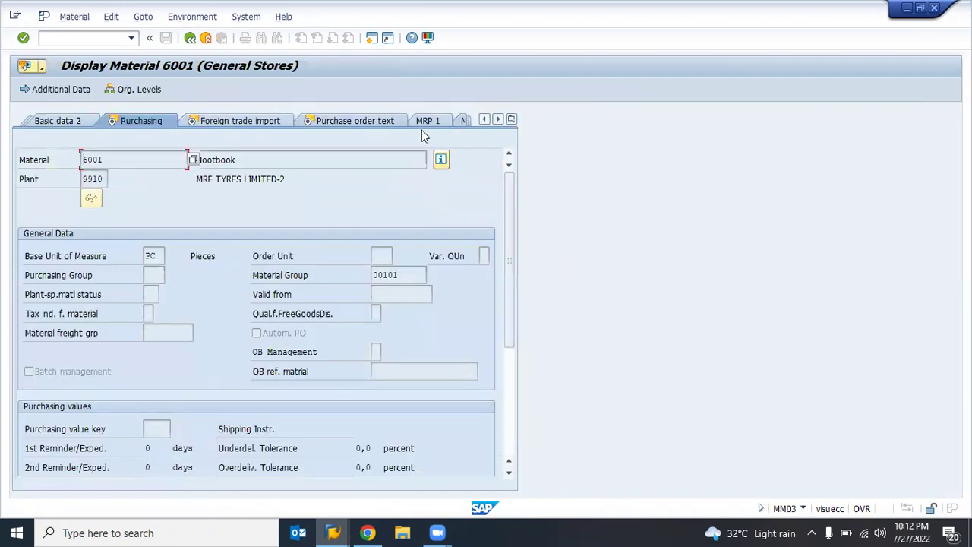
scroll(235, 314, down, 5)
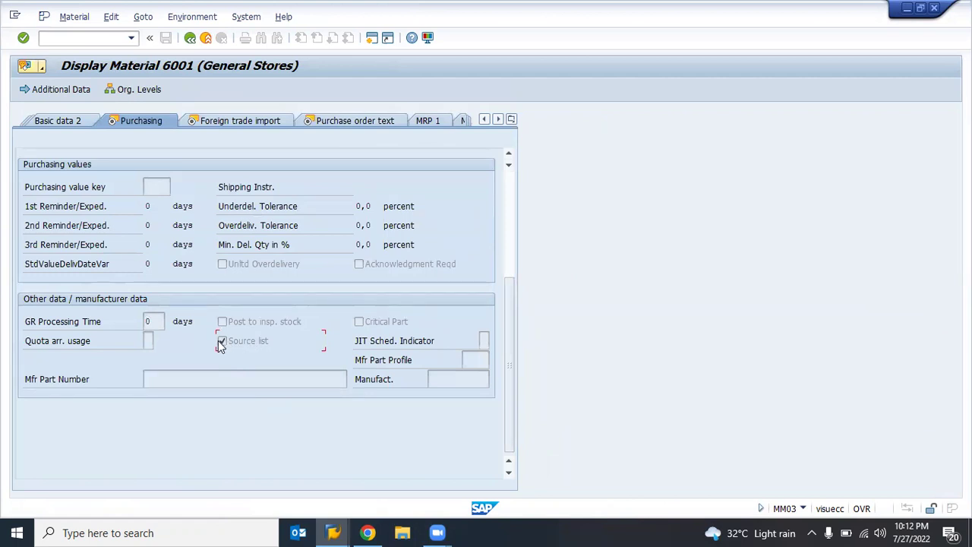
click(190, 38)
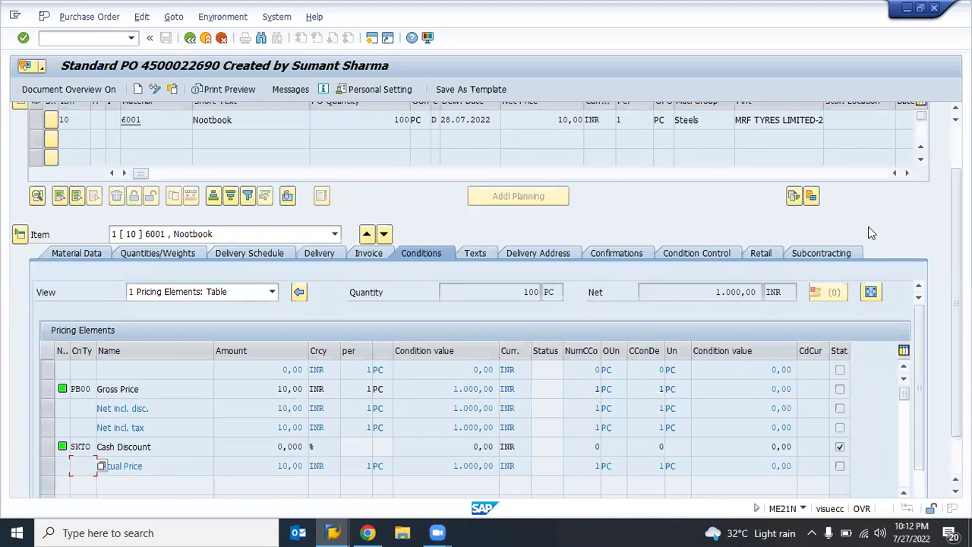
scroll(471, 296, up, 3)
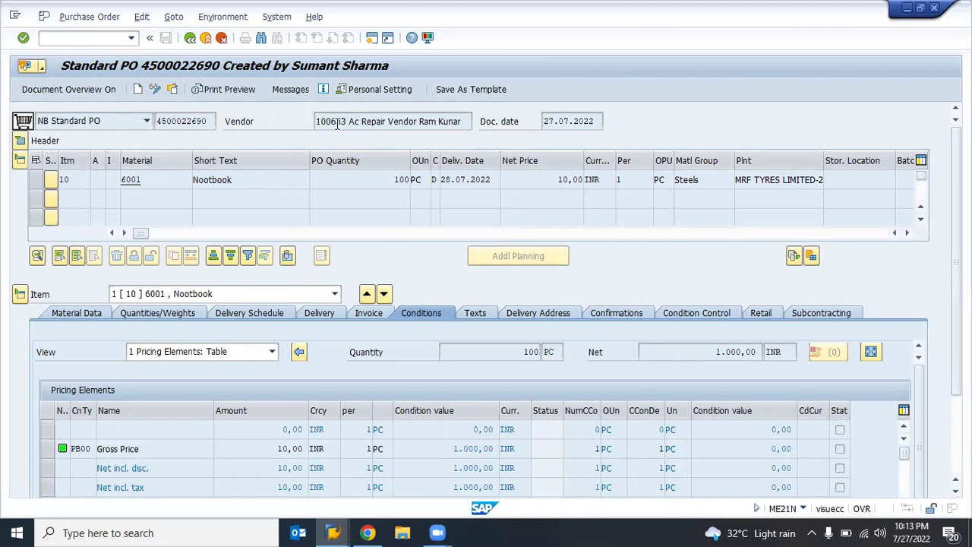
- Examine the item's info record number and the InfoUpdate indicator in its material data
click(137, 180)
click(908, 234)
click(909, 234)
click(908, 233)
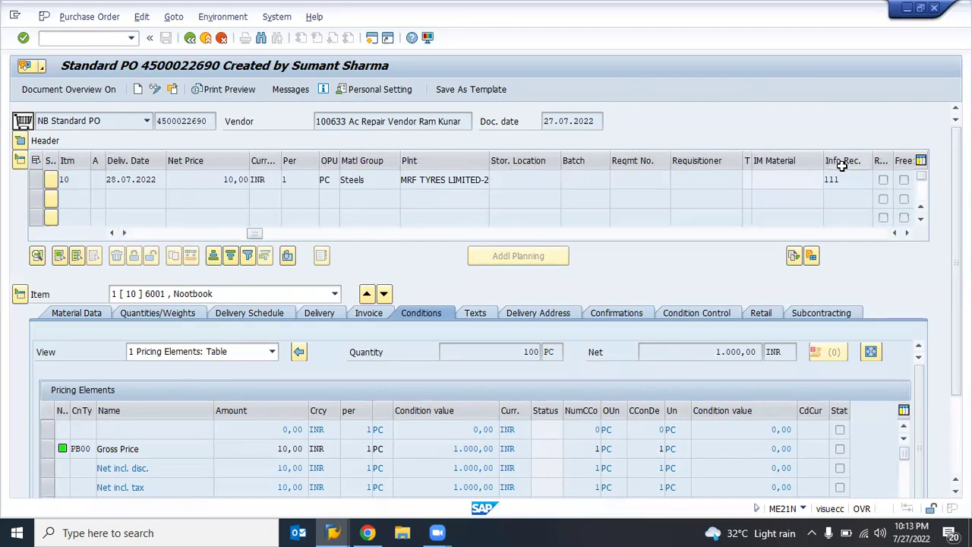
click(78, 313)
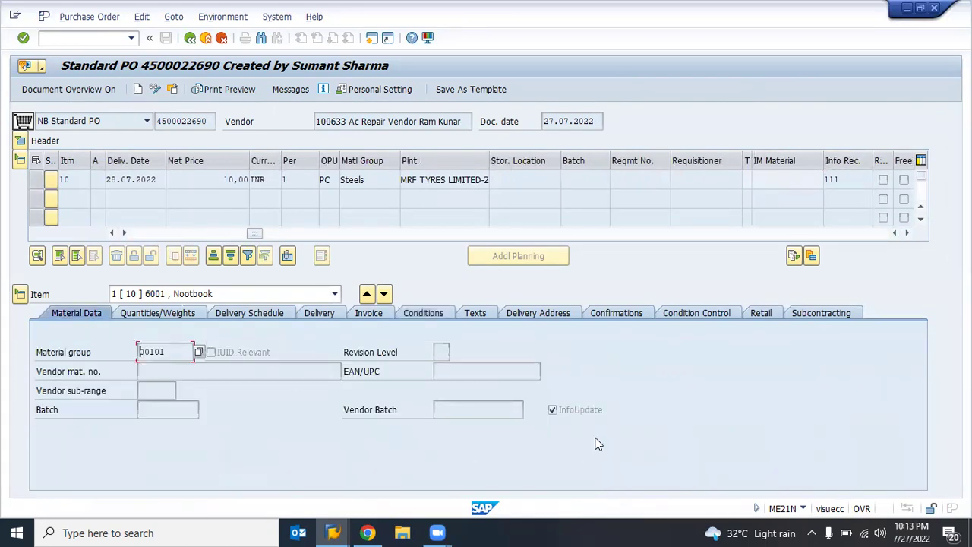
click(846, 179)
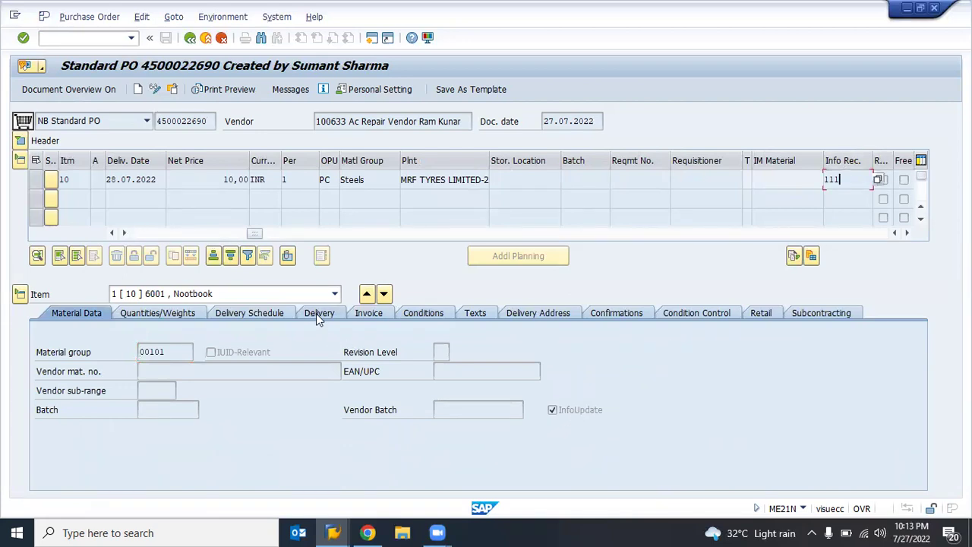
- Examine the item's tax code in the invoice data and the gross price in its conditions
click(427, 315)
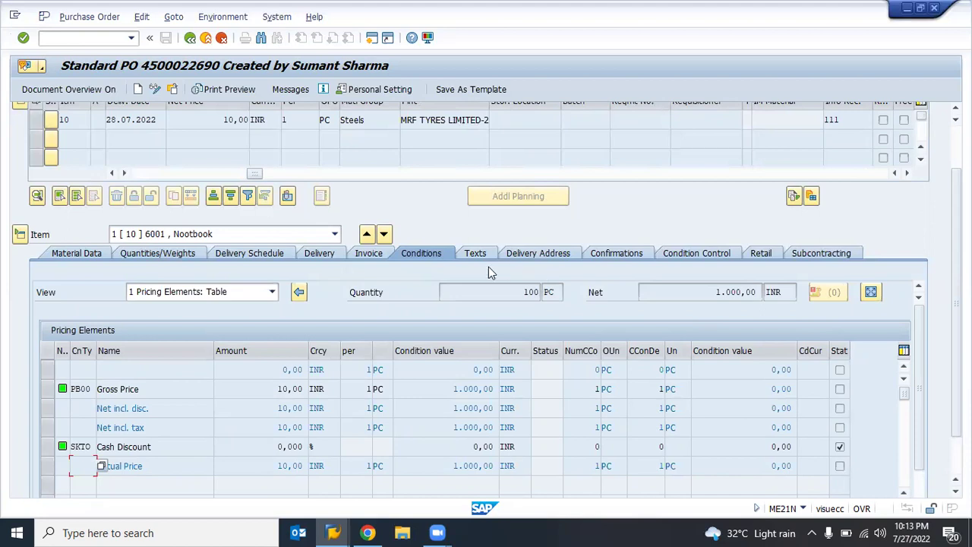
click(372, 255)
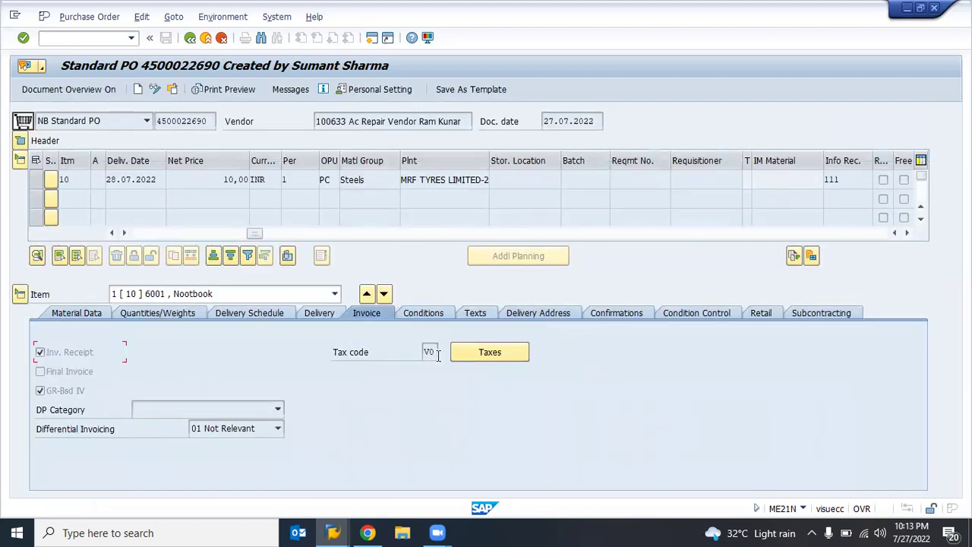
click(436, 354)
click(422, 313)
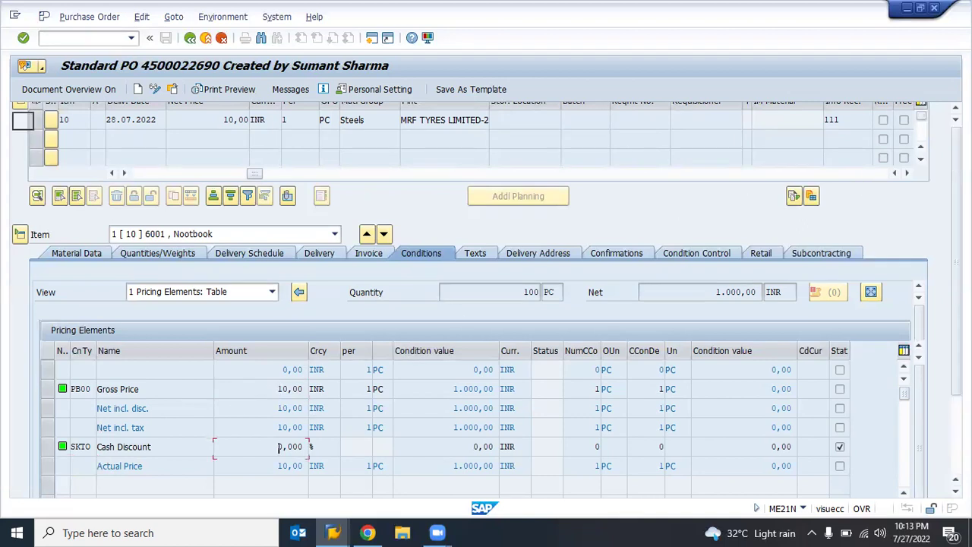
scroll(955, 304, up, 2)
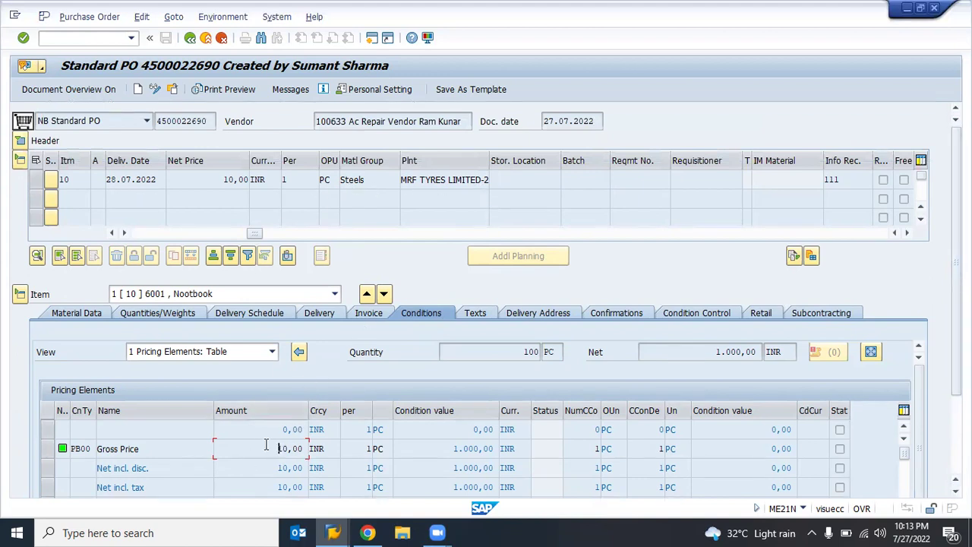
- Open a new session, start another purchase order with transaction ME21N, and show its organizational data
click(372, 38)
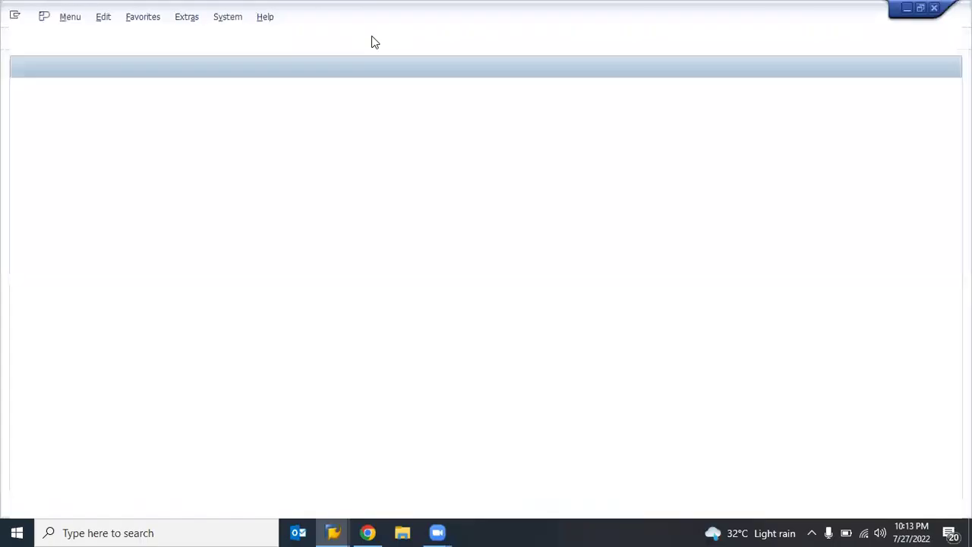
text(me21n)
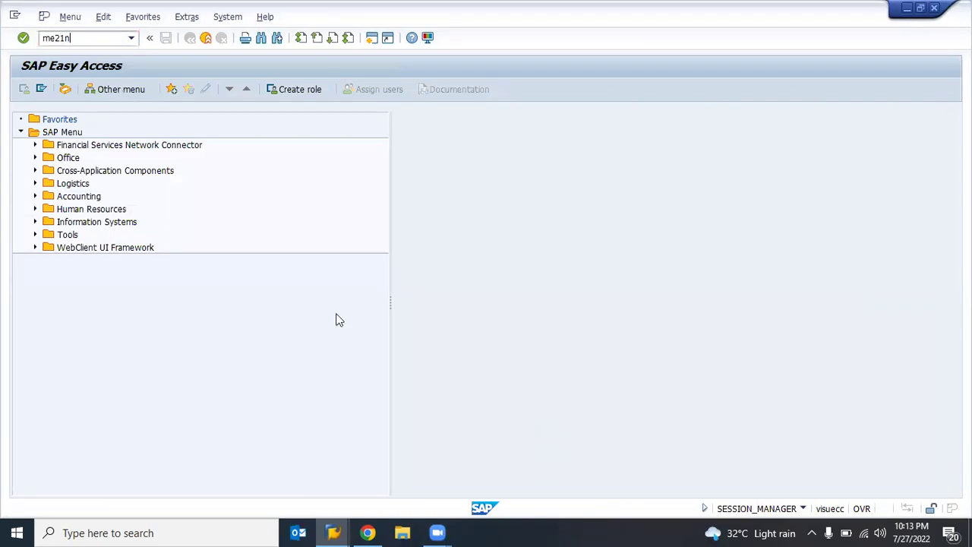
key(Return)
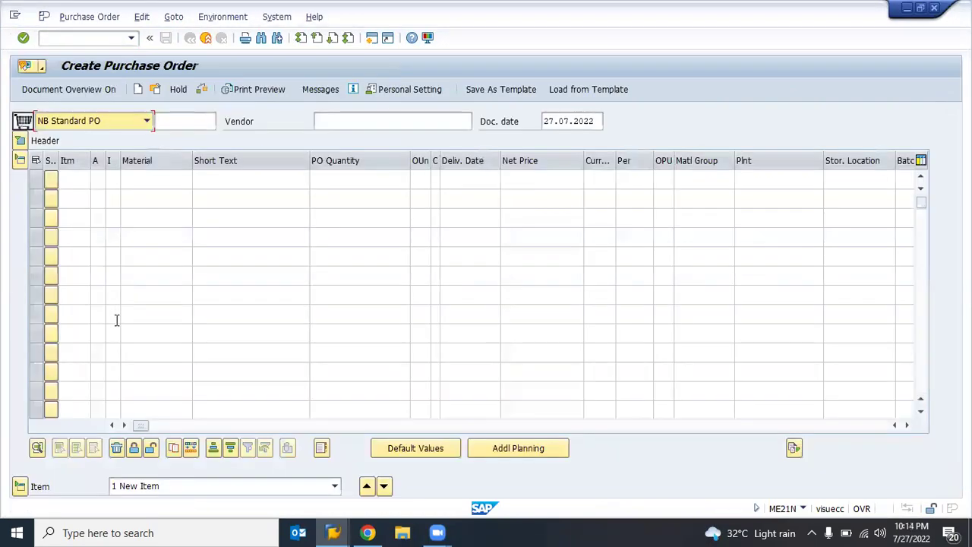
click(54, 89)
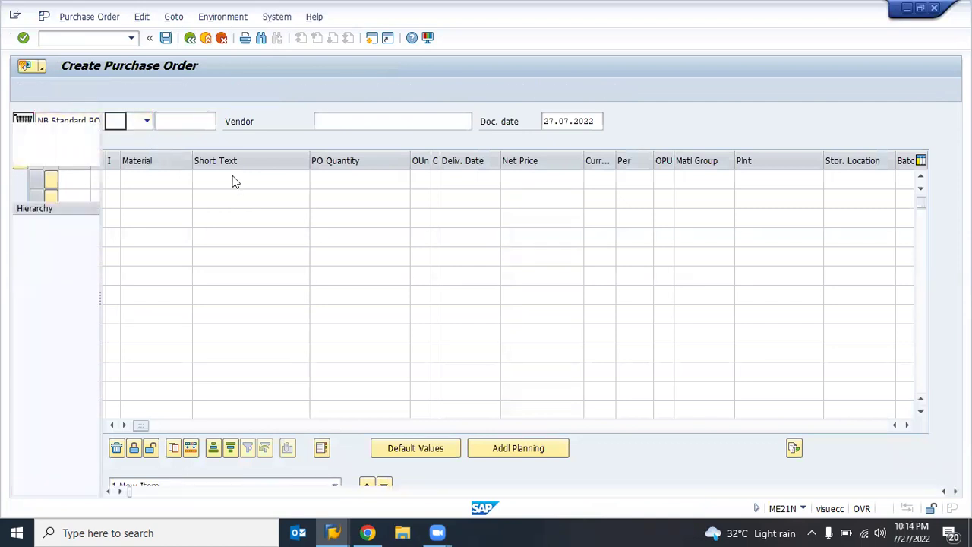
click(53, 91)
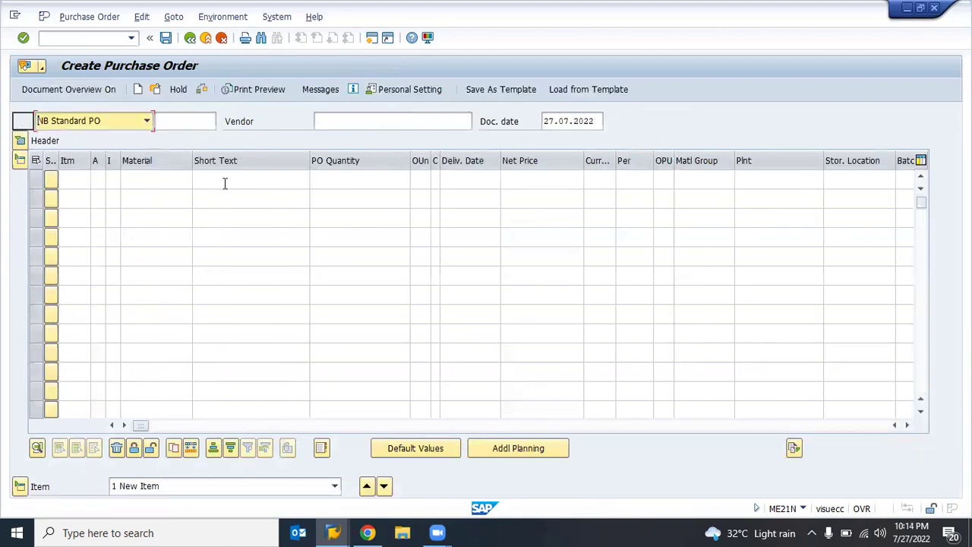
click(137, 183)
key(Return)
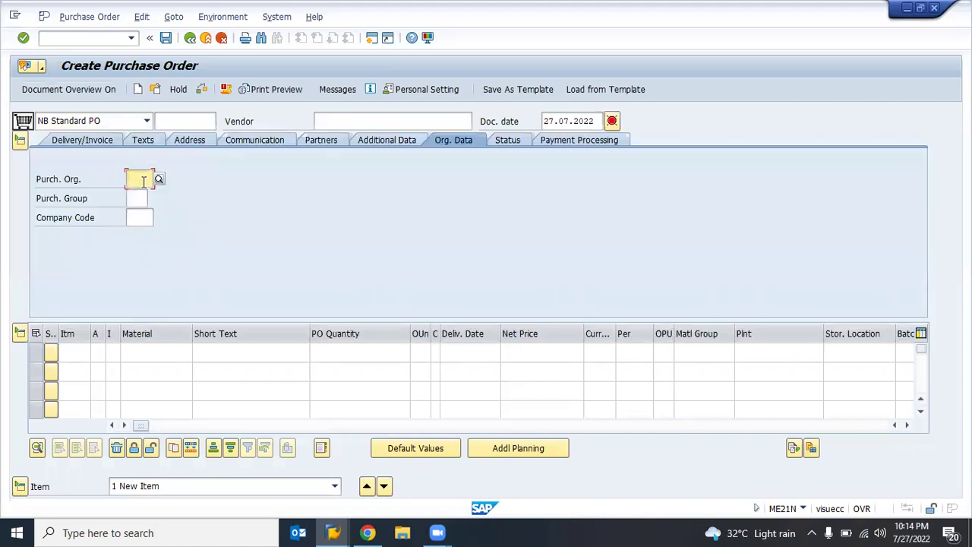
- Set purchasing organization 9900 and purchasing group 101, and enter the AC repair vendor's number
click(142, 183)
click(142, 183)
text(9900)
key(Tab)
text(101)
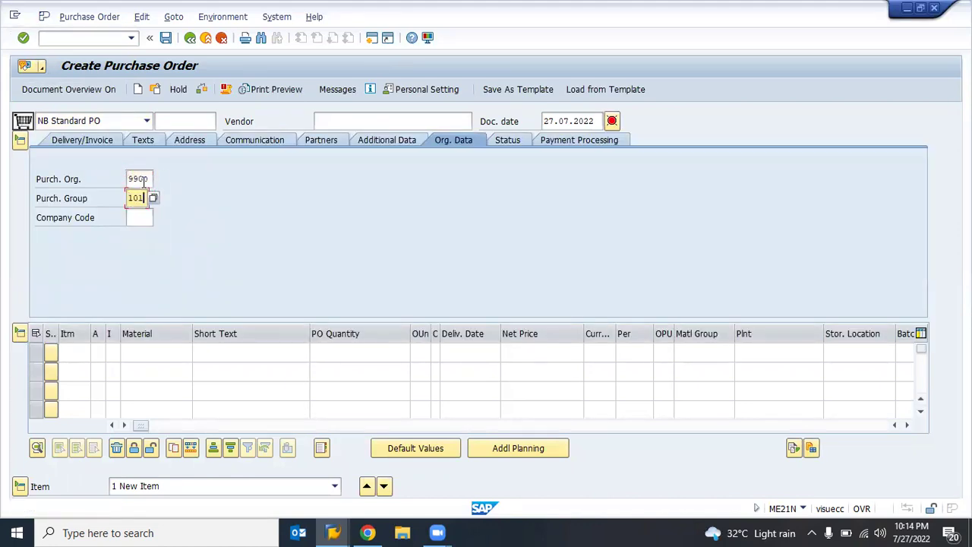
click(350, 123)
text(100633)
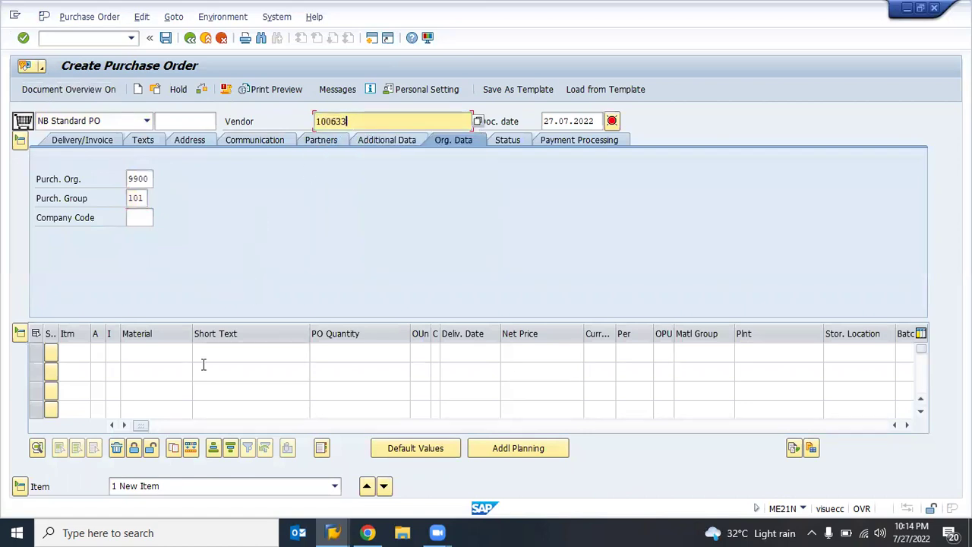
- Enter material 6001 in the first item row of the new purchase order
click(155, 352)
text(1)
key(BackSpace)
key(Down)
key(Return)
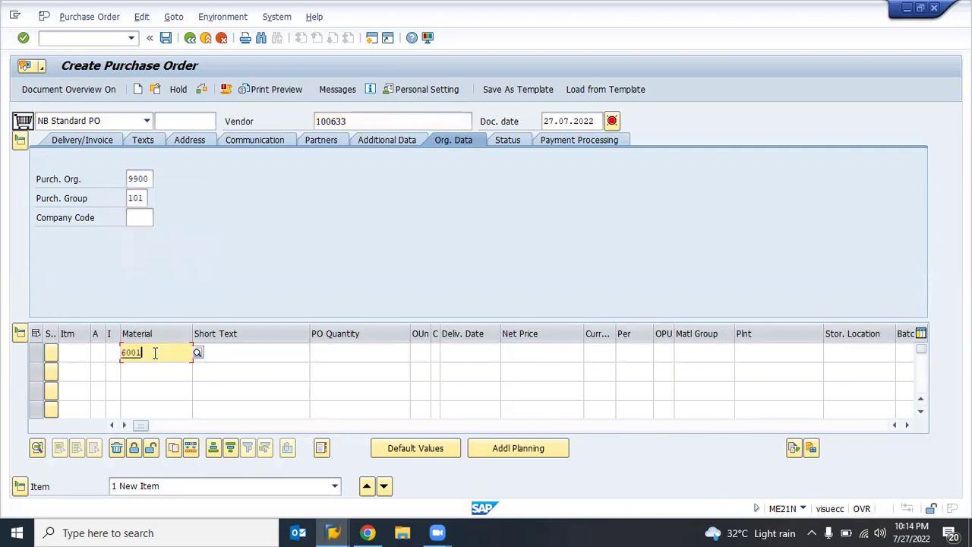
- Set the item's PO quantity to 1, choose the MRF TYRES LIMITED-2 plant, and validate the entries
click(359, 351)
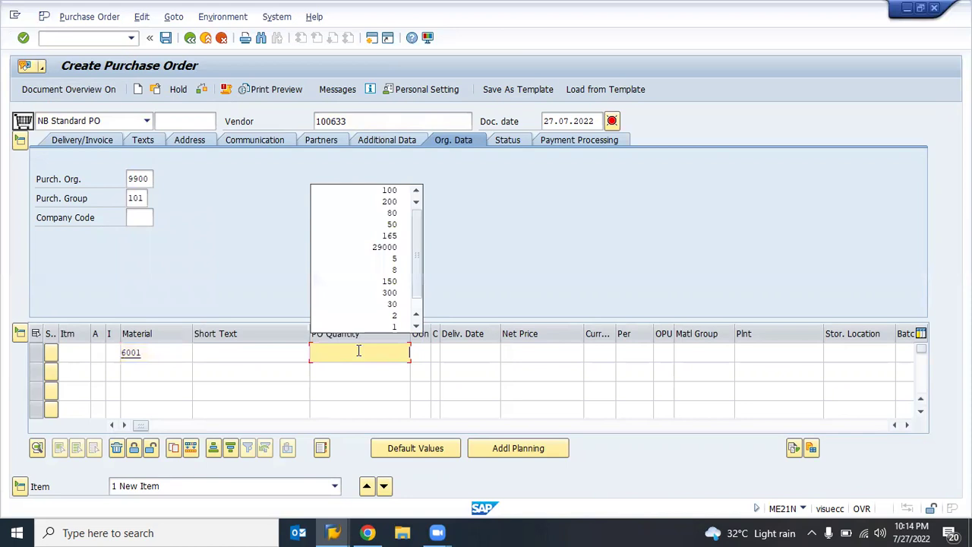
text(1)
key(Tab)
key(Tab)
key(Tab)
key(Tab)
key(Tab)
key(Tab)
key(Tab)
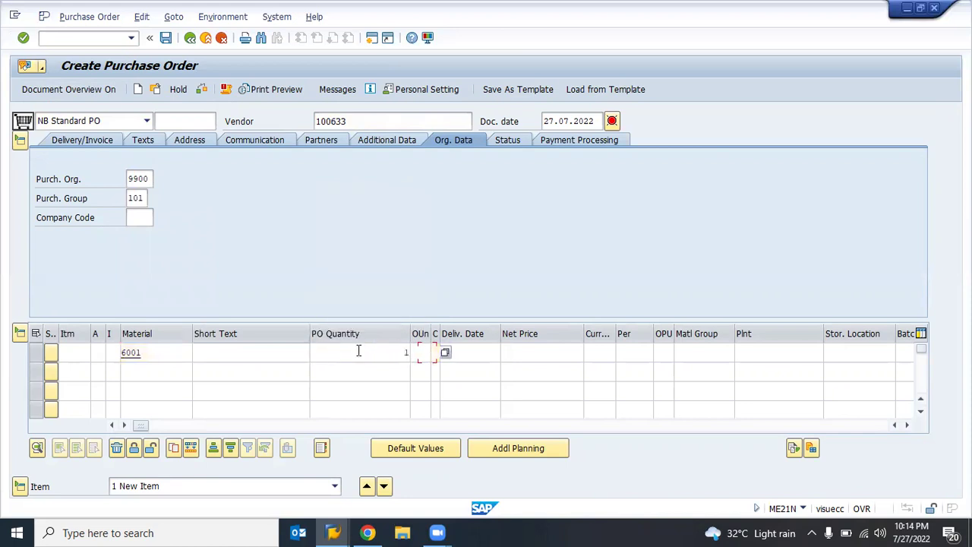
key(Tab)
key(Tab)
key(Down)
key(Return)
key(Return)
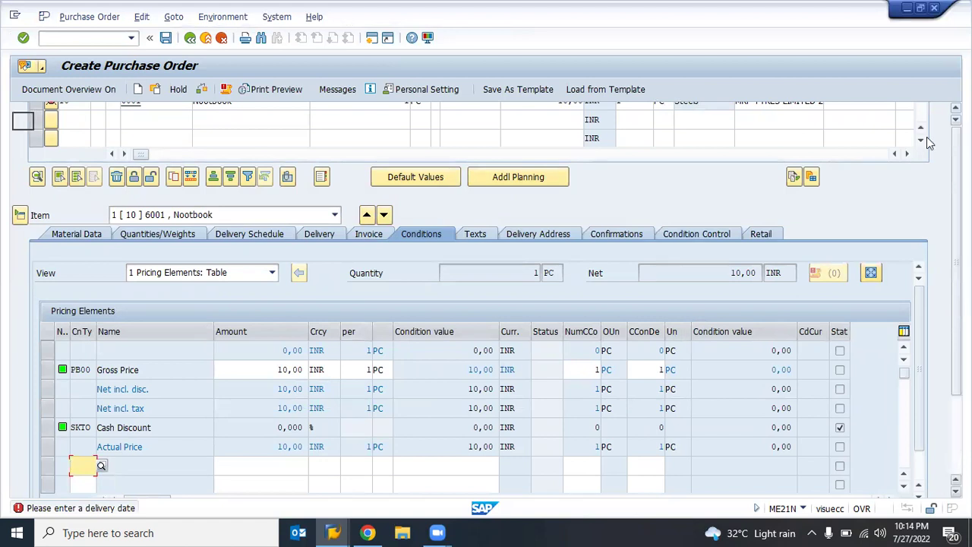
- Set the delivery date of the material 6001 item to 28.07.2022
scroll(374, 177, up, 2)
click(477, 180)
text(2807.2022)
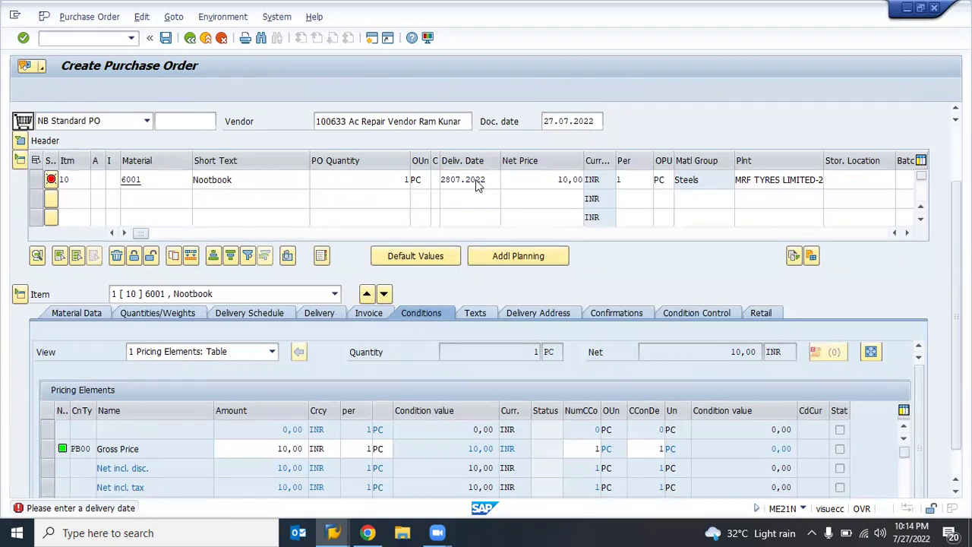
key(Return)
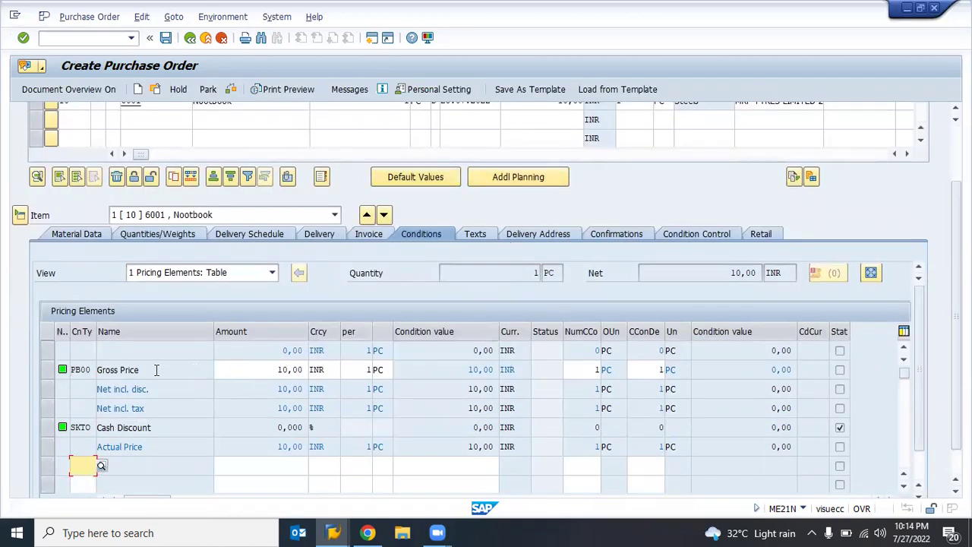
- Check the gross price in the item's pricing conditions and save the purchase order
click(264, 369)
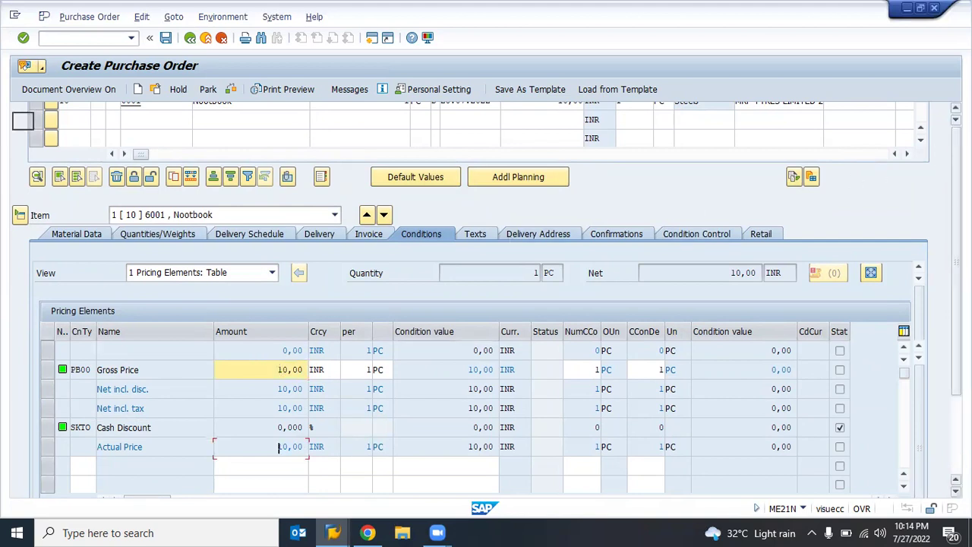
scroll(389, 320, up, 2)
click(370, 319)
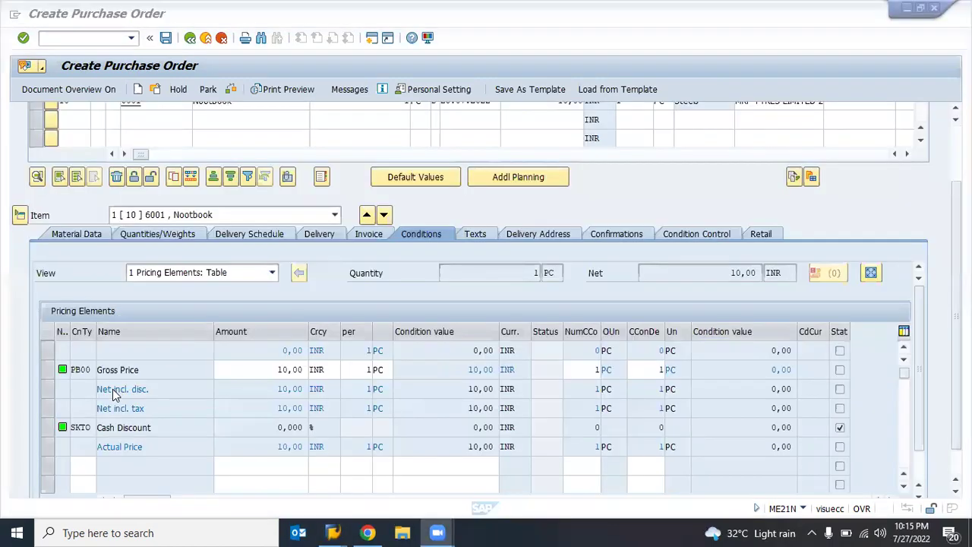
click(80, 395)
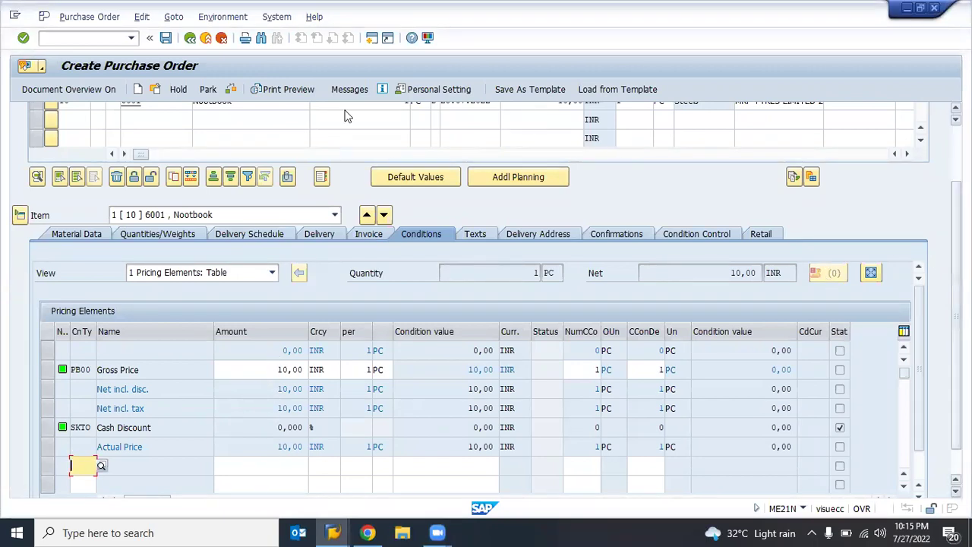
scroll(613, 222, up, 2)
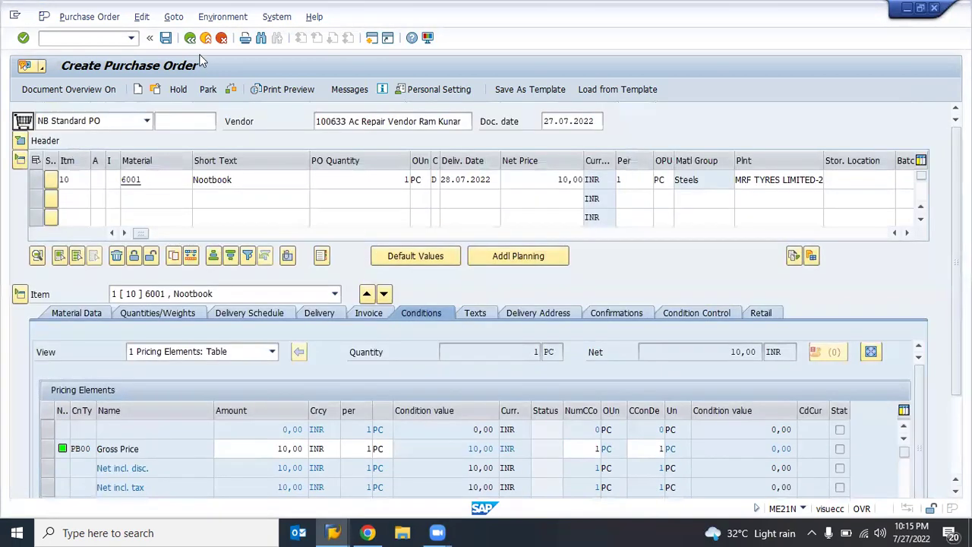
click(167, 38)
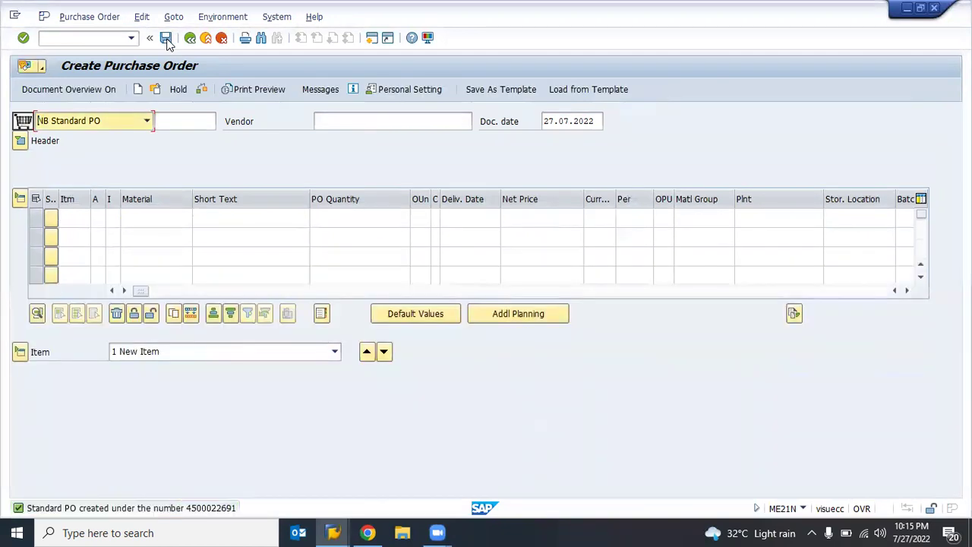
- Open the saved purchase order and check the info record assigned to its item
click(155, 90)
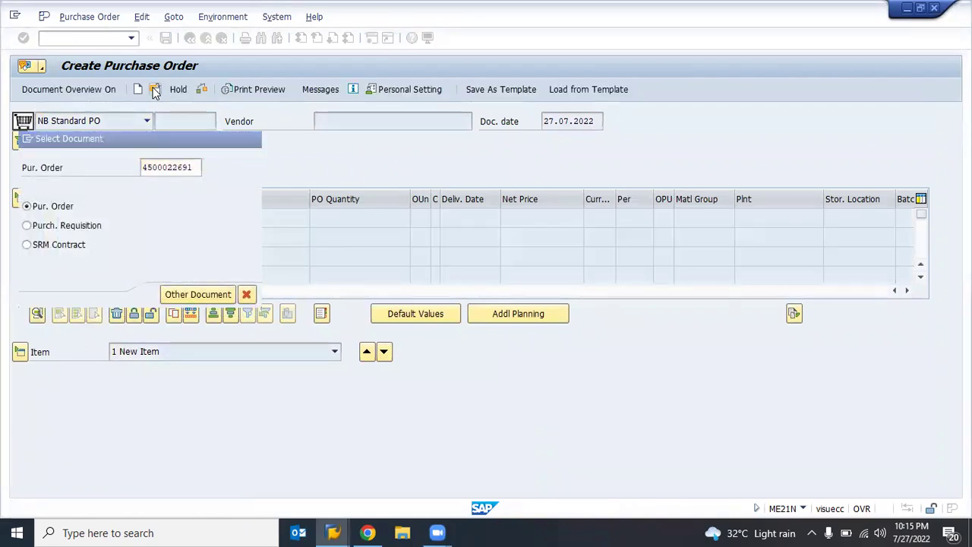
key(Return)
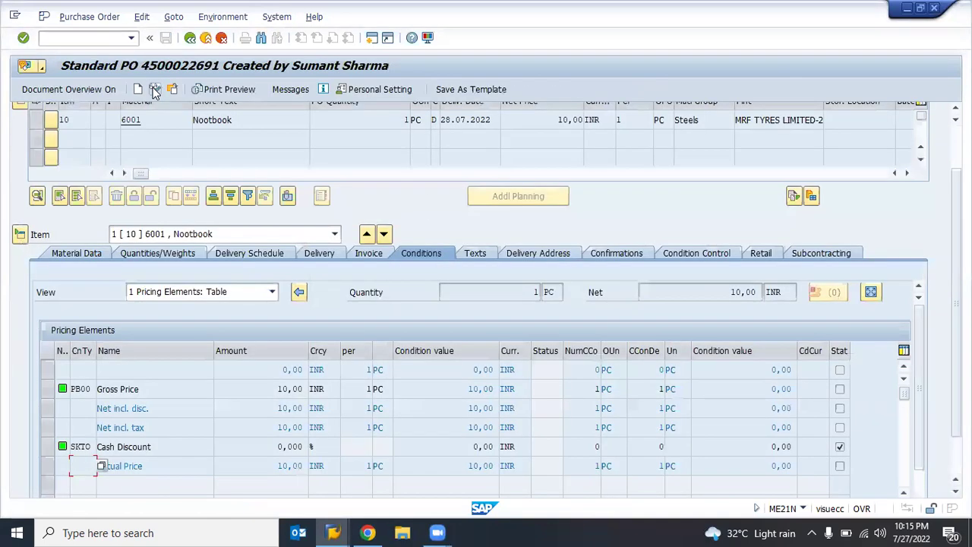
drag(753, 177, 380, 174)
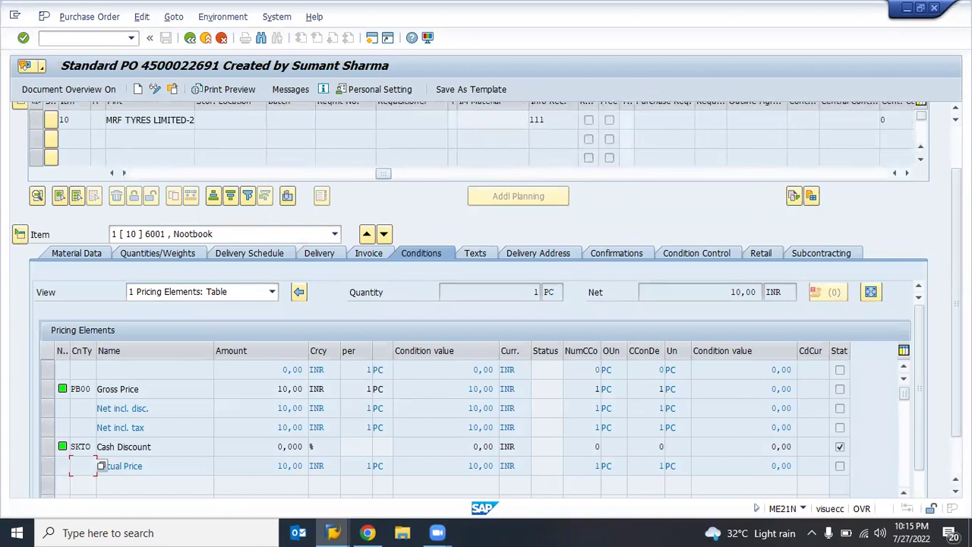
scroll(495, 152, up, 2)
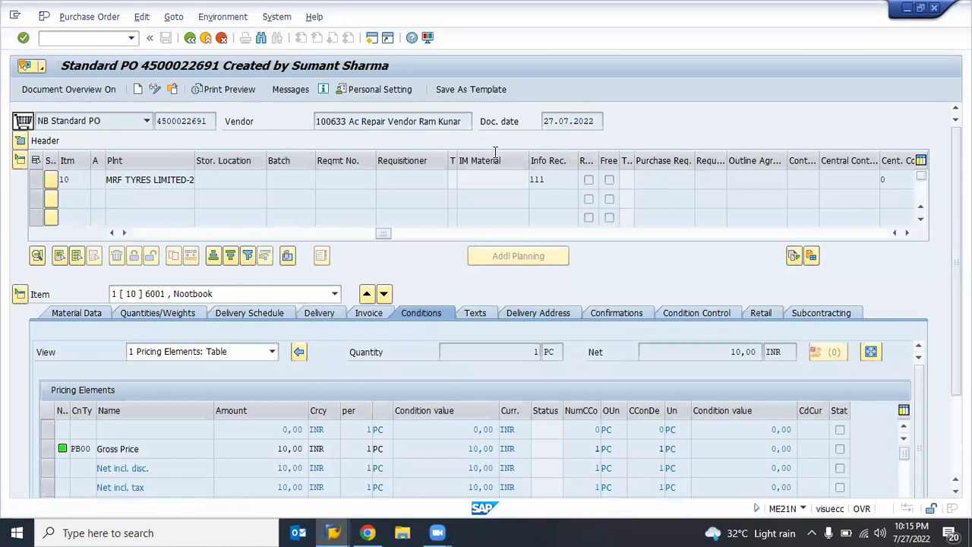
click(555, 179)
- Examine the item's tax code in the invoice data and its info record in the item overview
click(144, 233)
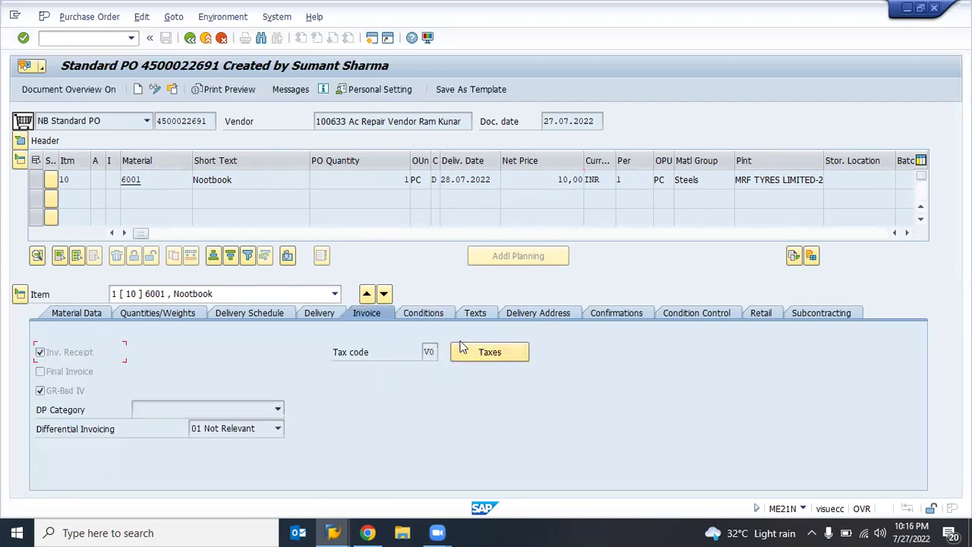
click(907, 233)
click(908, 233)
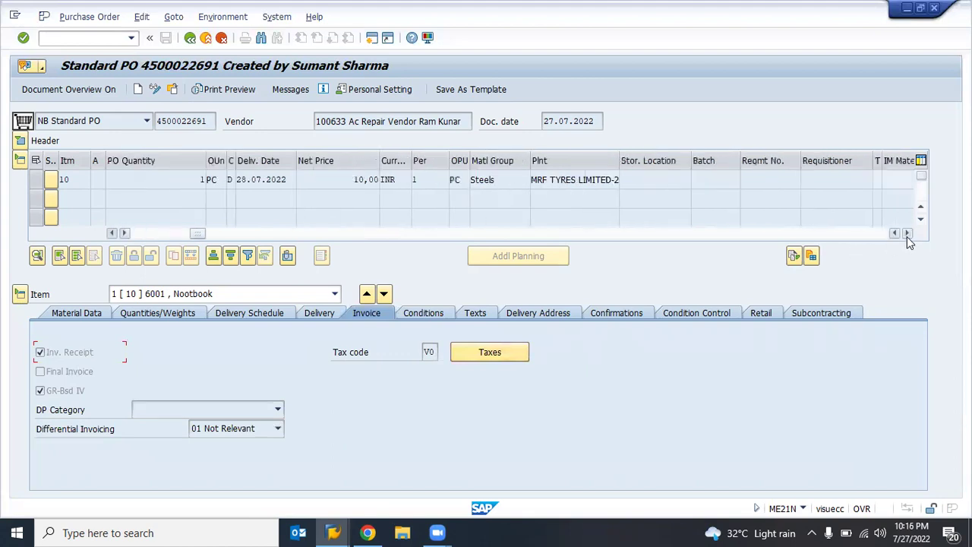
click(908, 233)
click(860, 179)
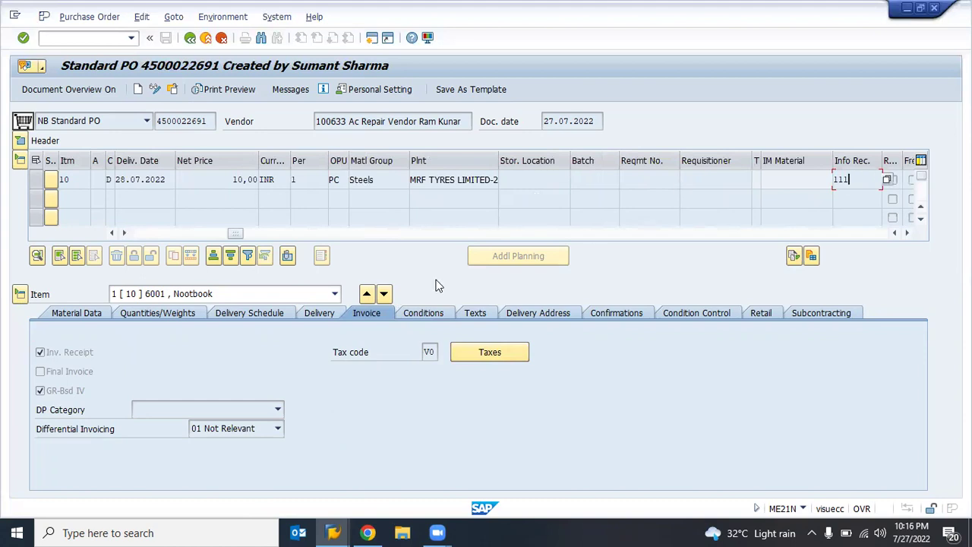
- Show the organizational data in the purchase order header and exit the purchase order
drag(239, 233, 138, 236)
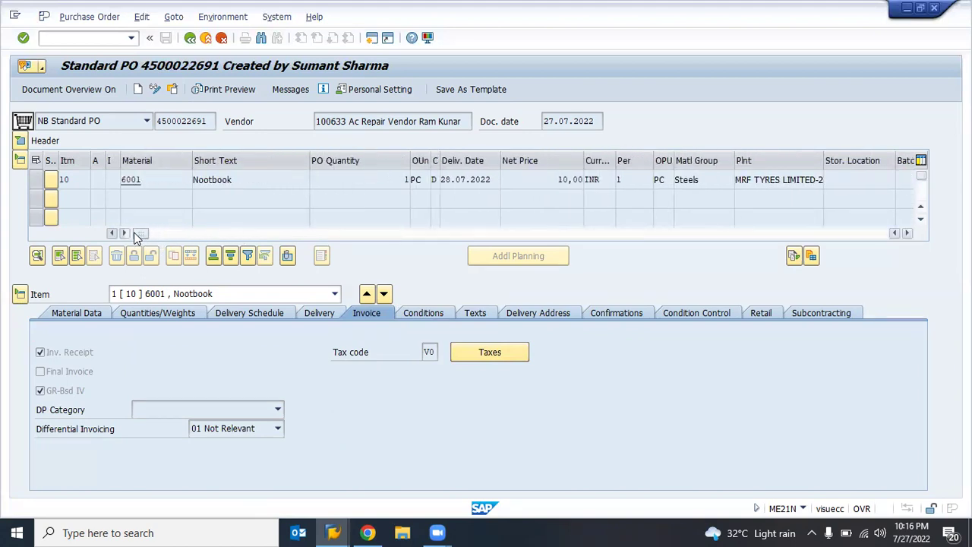
click(20, 141)
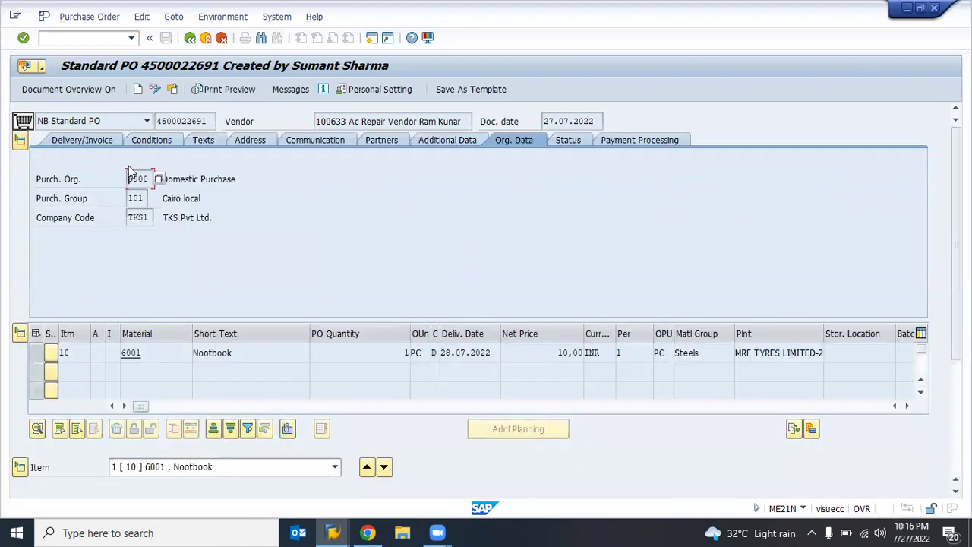
click(202, 41)
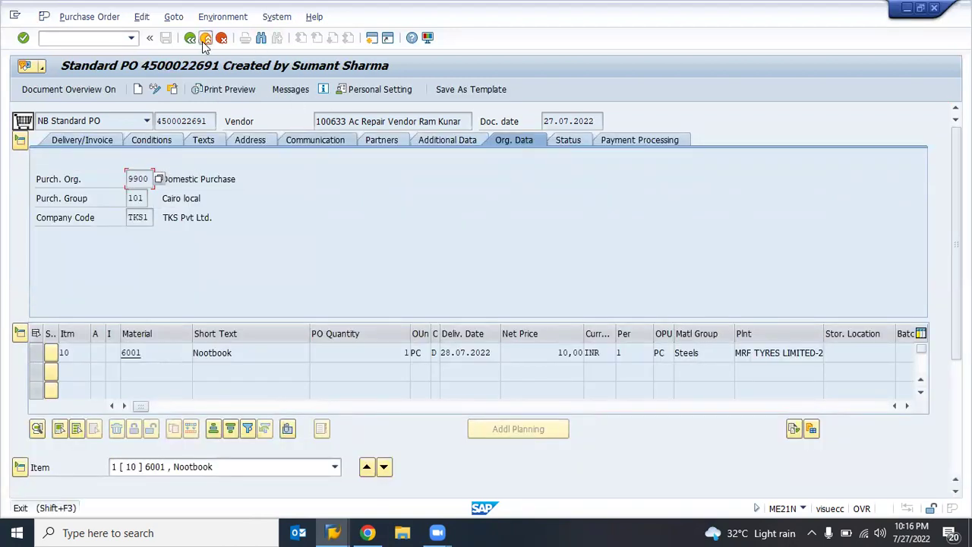
- Switch to Chrome and review the Source List topics in the SAP MM Training sheet
click(363, 532)
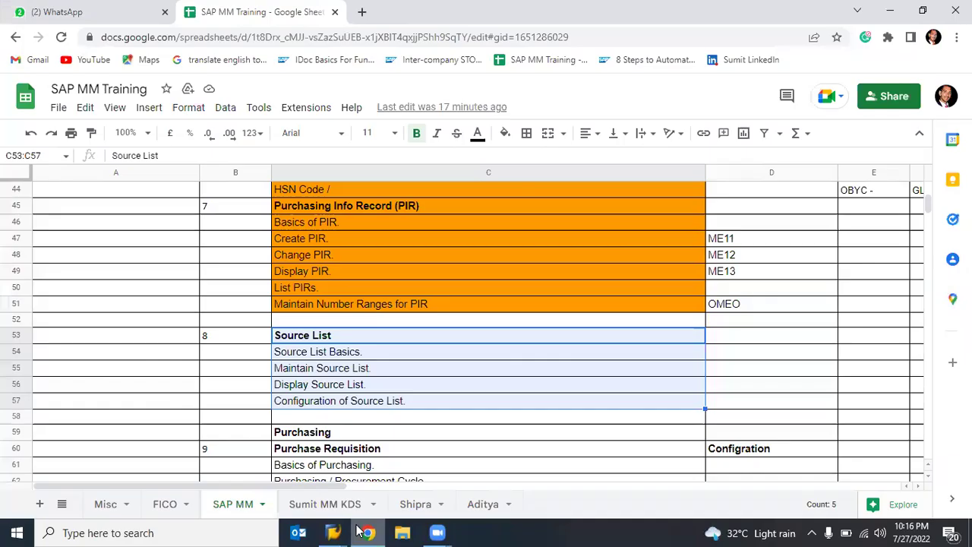
scroll(394, 420, down, 2)
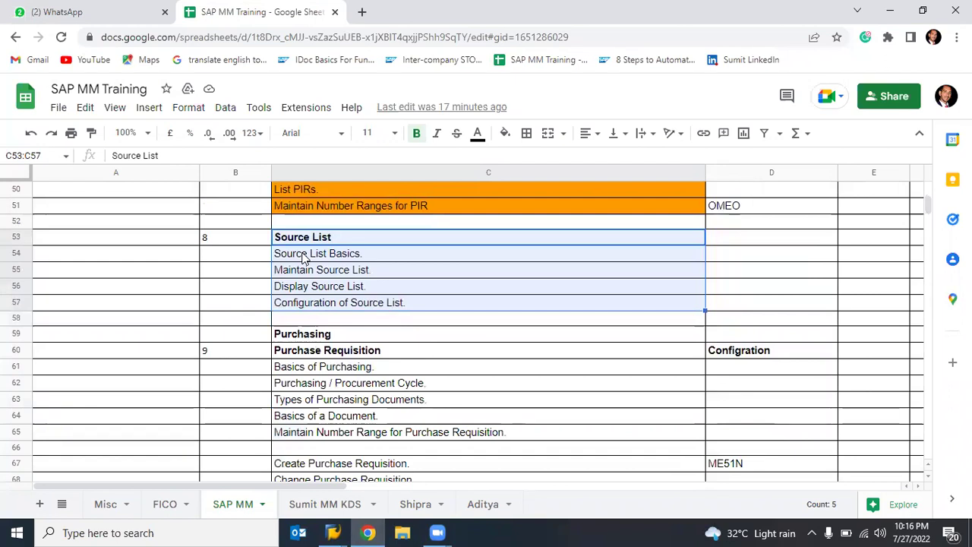
- Switch back to SAP, start transaction ME01, and try to open the source list for material 6001 in plant 9910
key(alt+Tab)
text(m)
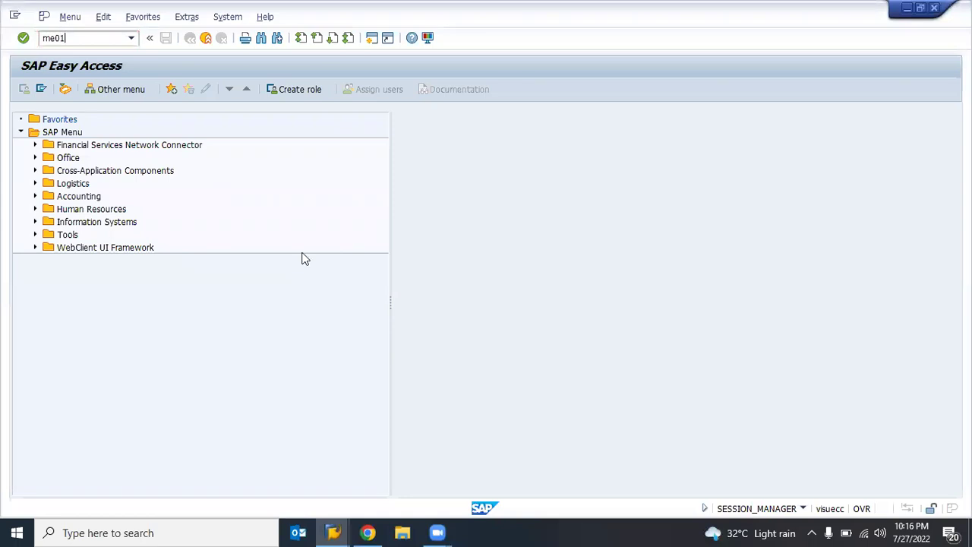
key(Return)
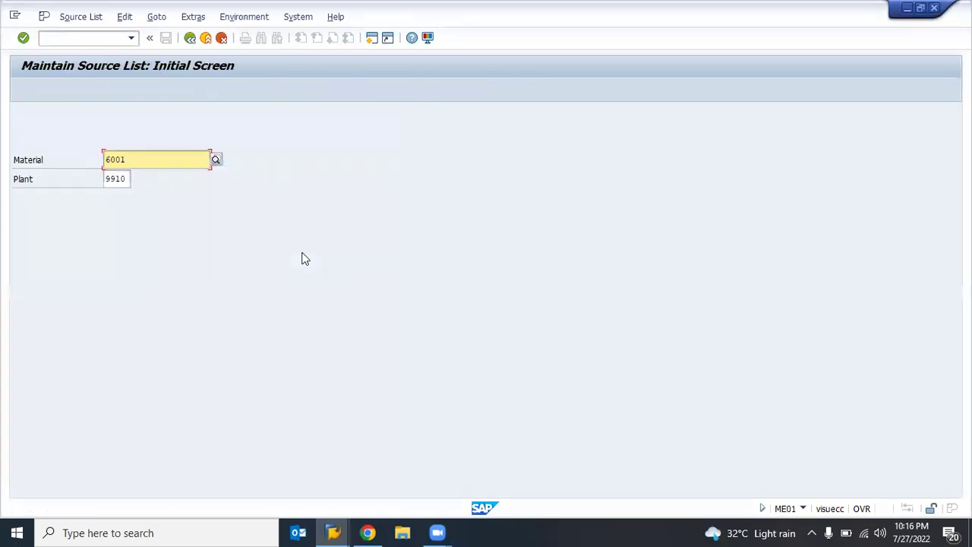
key(Return)
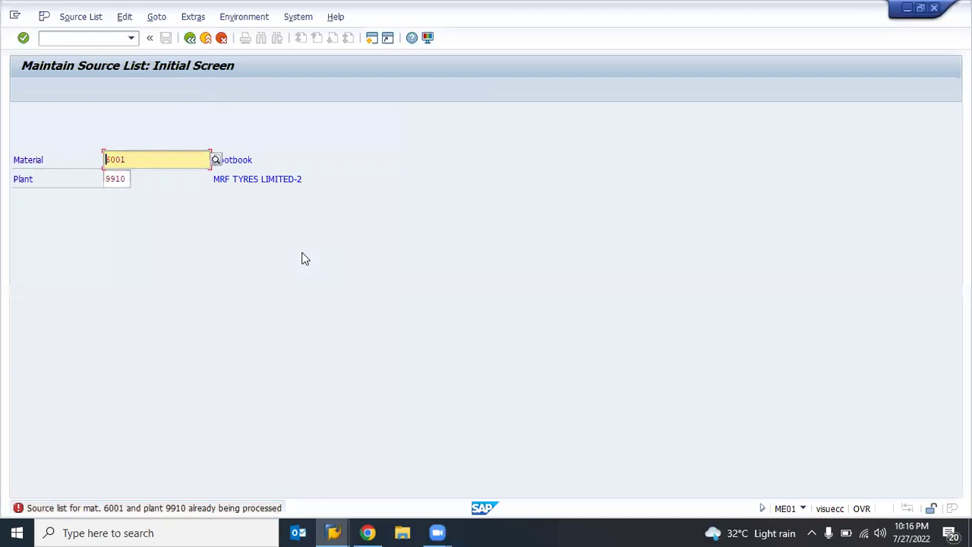
- Exit the displayed purchase order and the source list for material 6001 in the other open sessions
key(alt+Tab)
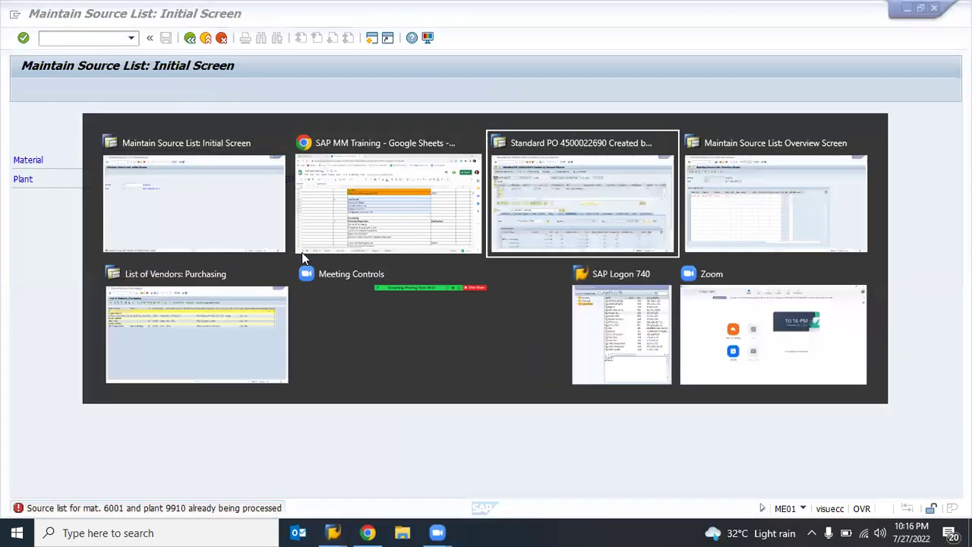
click(206, 39)
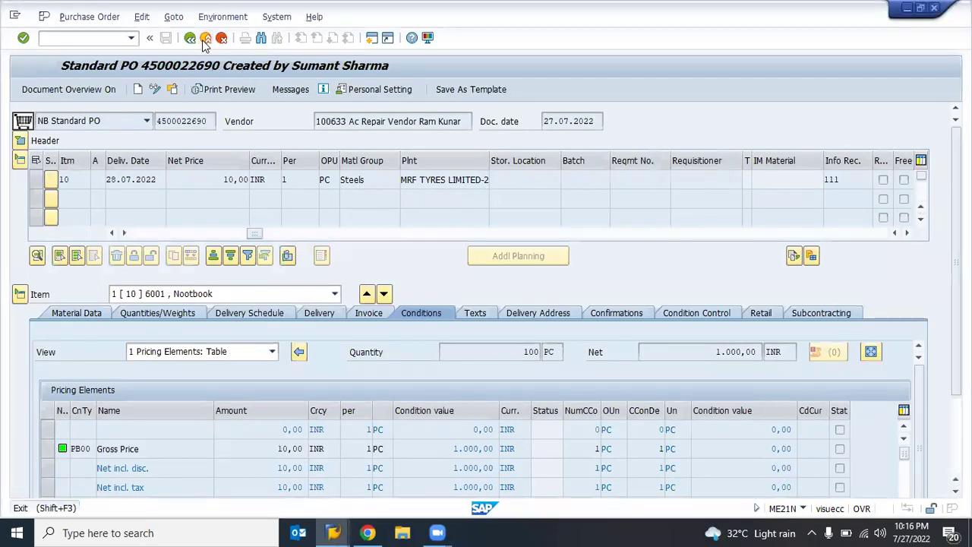
click(341, 531)
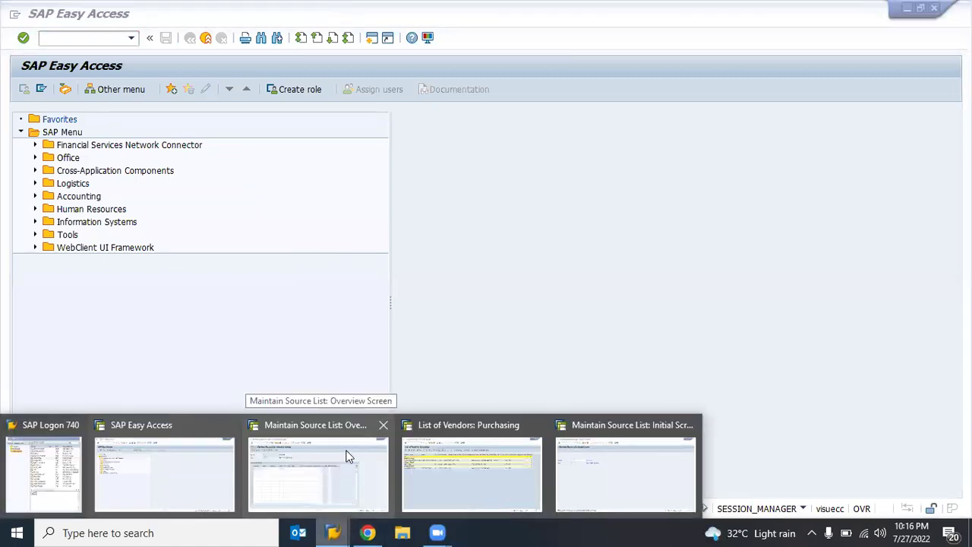
click(346, 461)
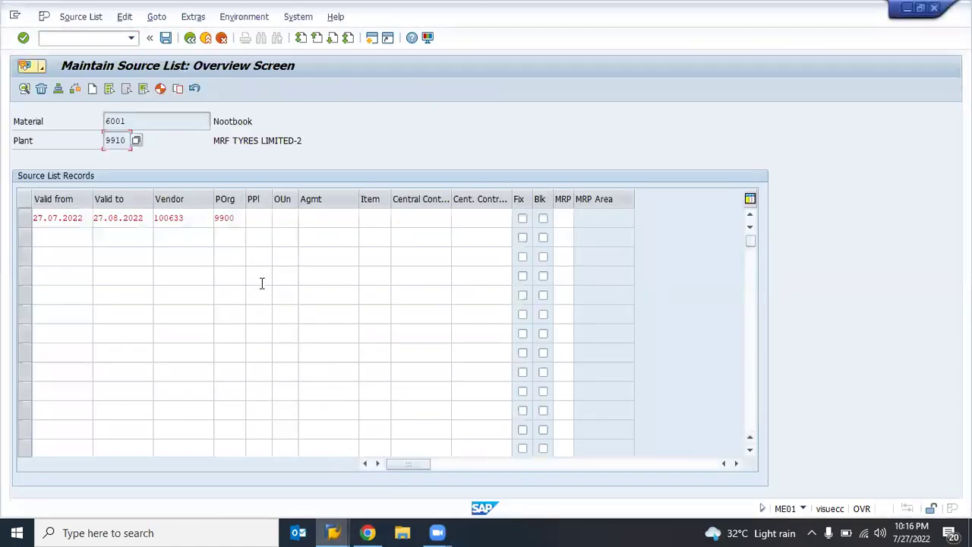
key(F3)
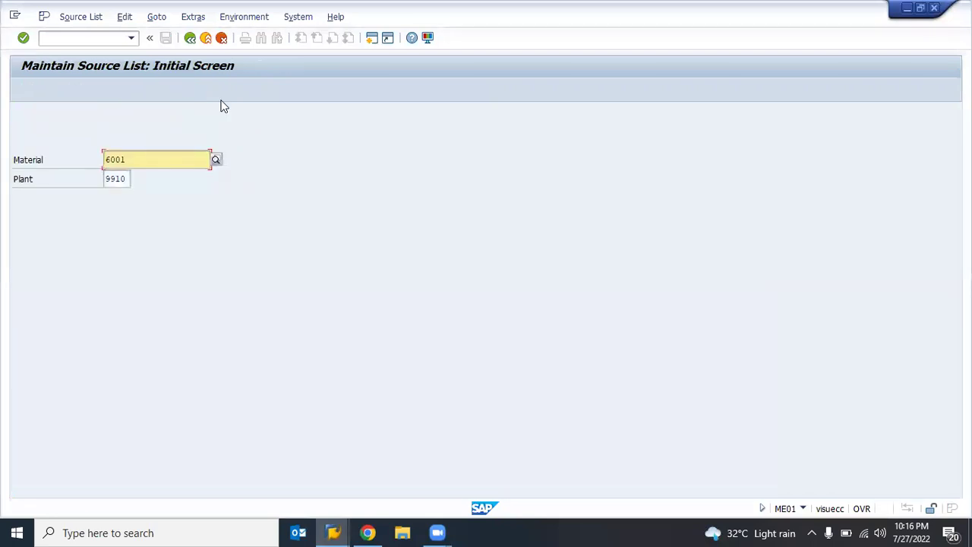
click(205, 37)
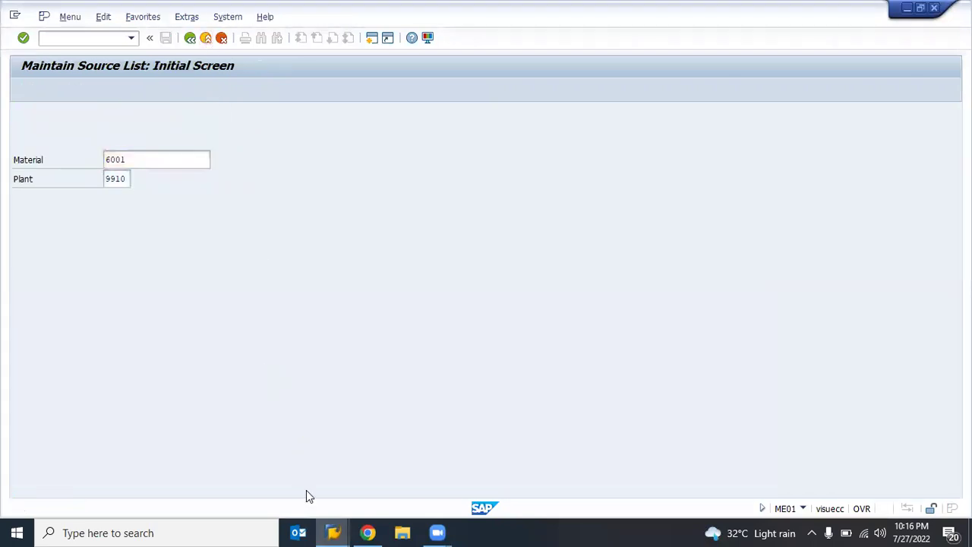
- Open the source list for material 6001 in plant 9910, mark the AC repair vendor's record as blocked, and save it
click(331, 532)
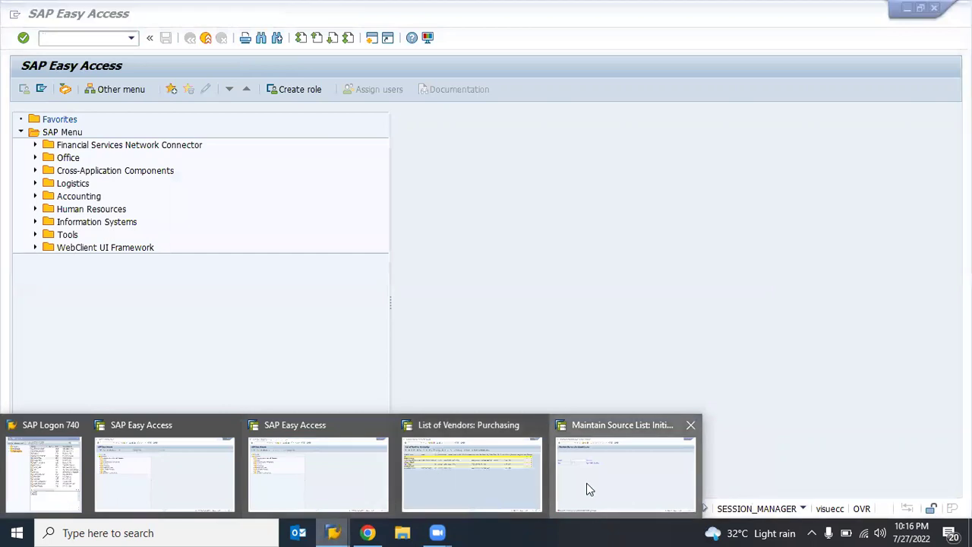
click(587, 490)
key(Return)
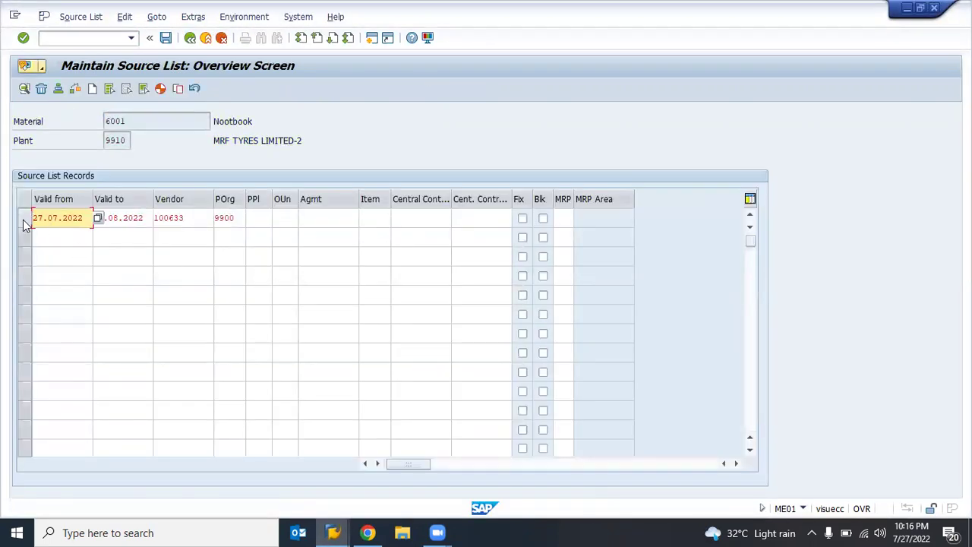
click(25, 220)
click(543, 219)
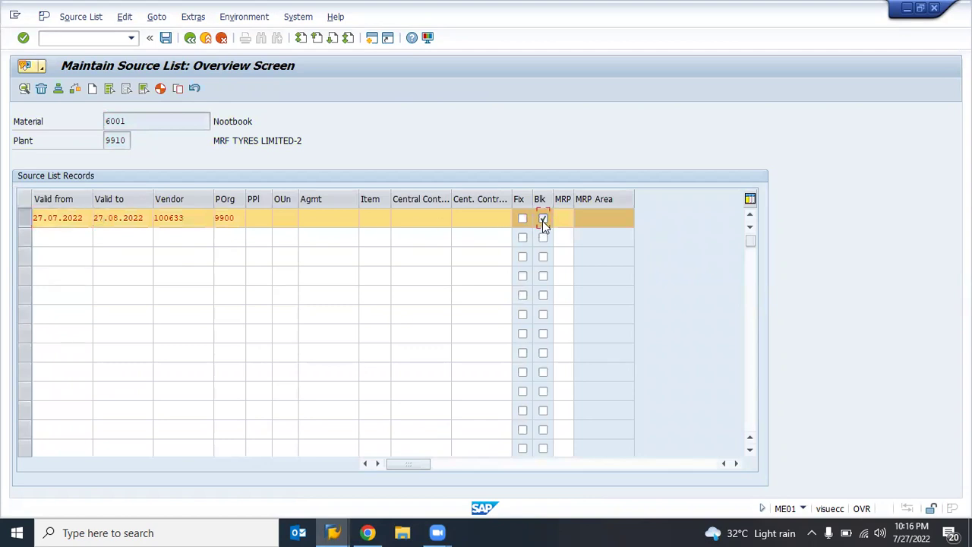
click(165, 37)
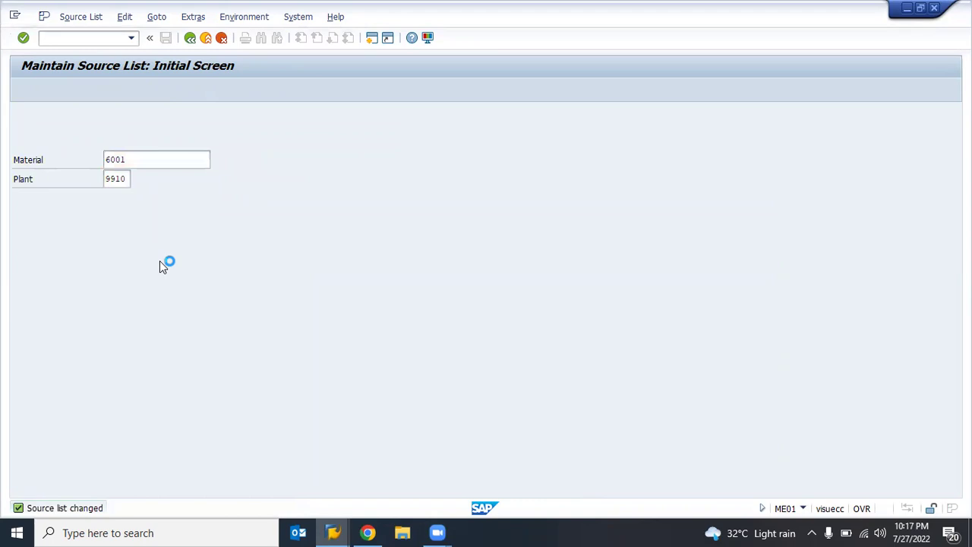
- Reopen the source list for material 6001 in plant 9910, clear the block on the vendor record, and delete that record
key(Return)
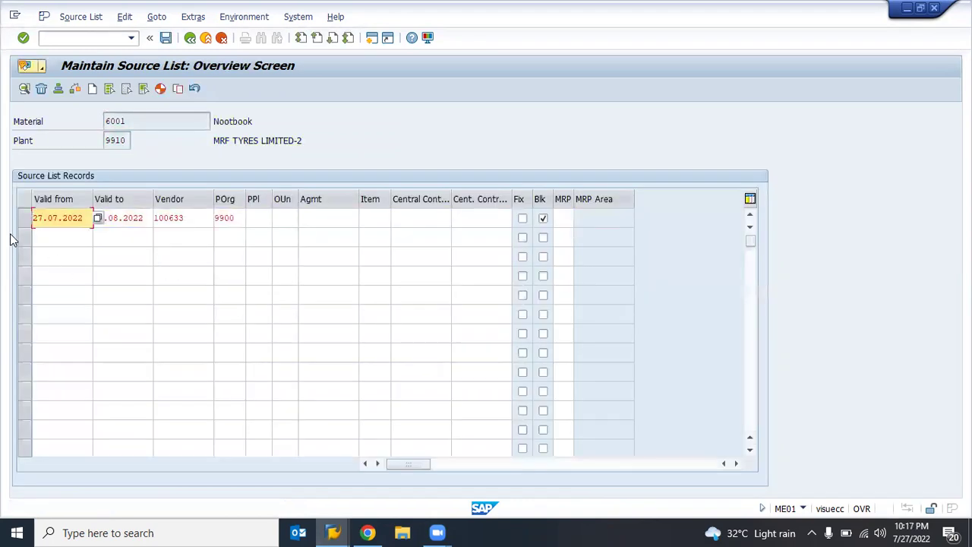
click(24, 226)
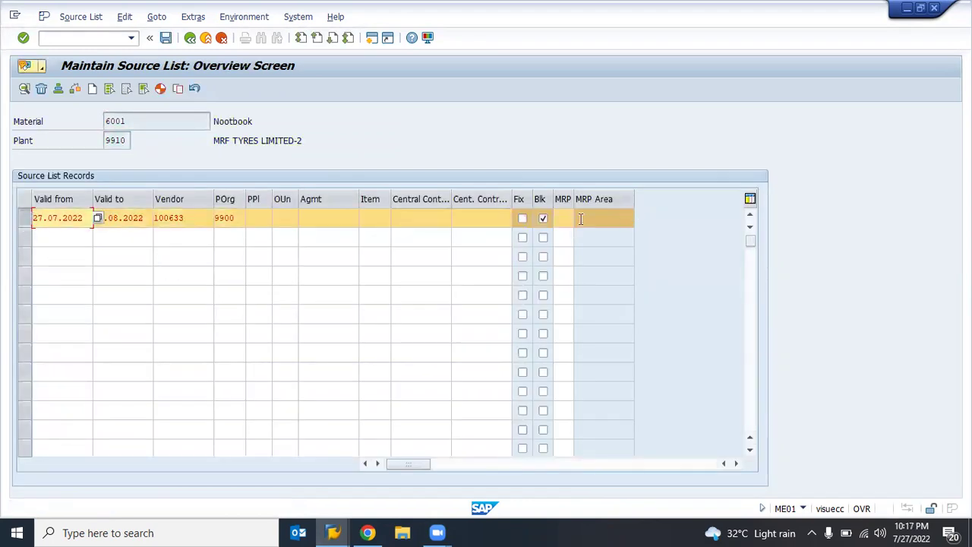
click(542, 219)
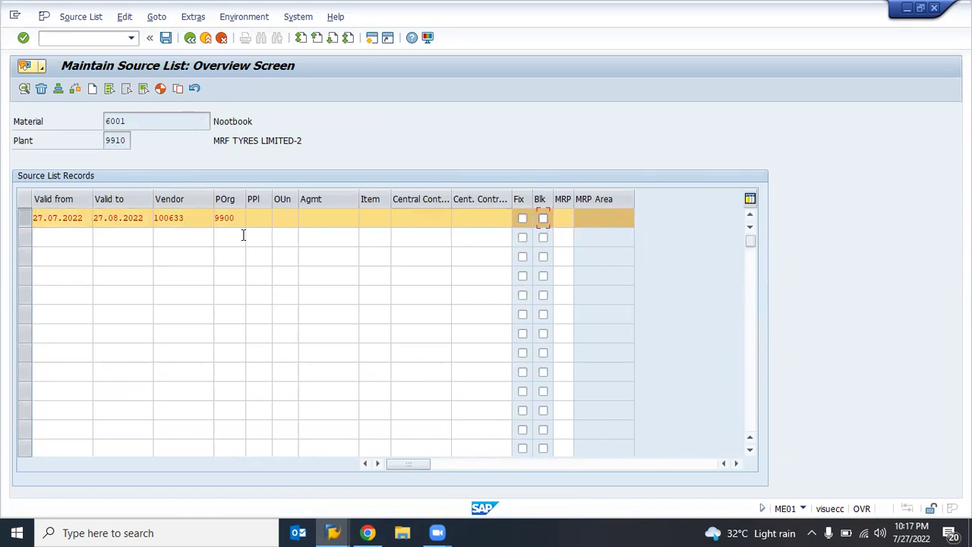
click(41, 88)
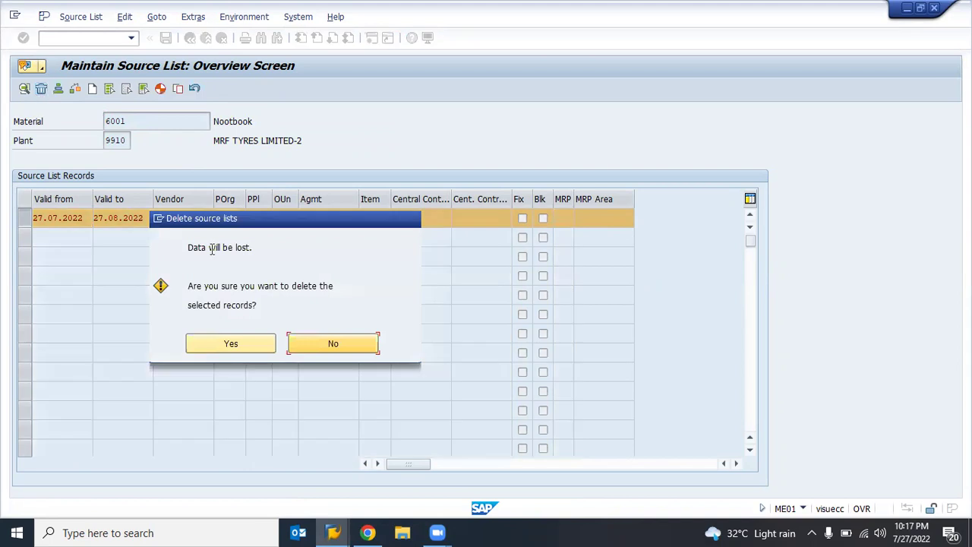
click(225, 339)
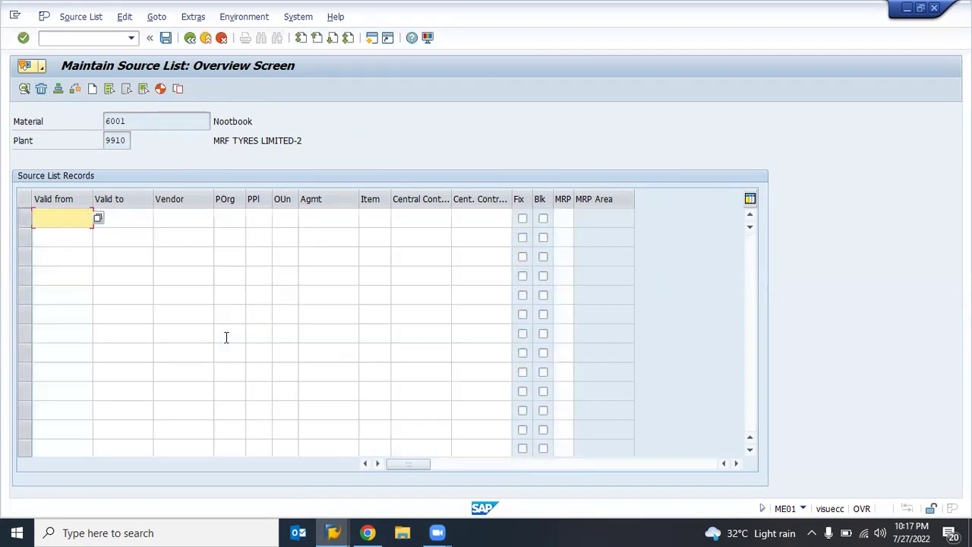
- Exit the source list for material 6001 without saving the deletion
click(133, 223)
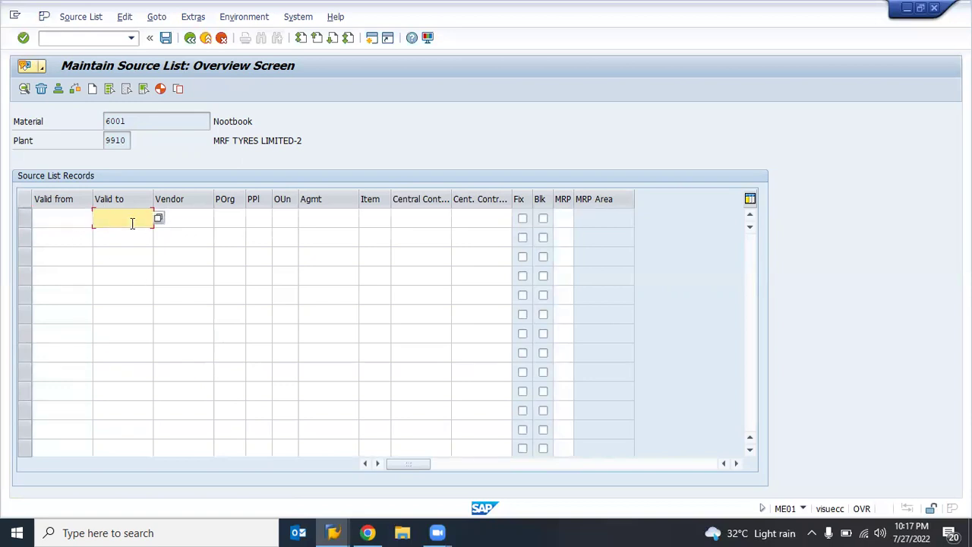
click(51, 217)
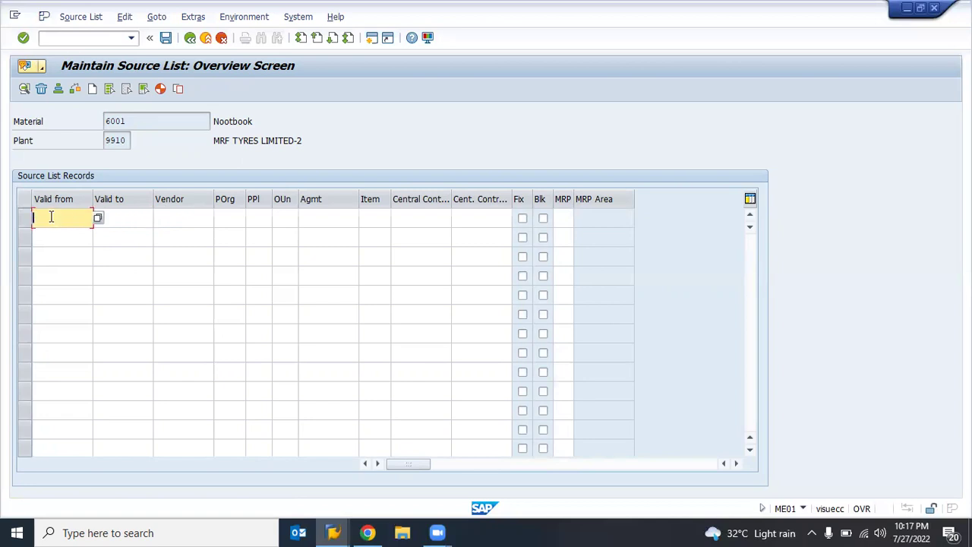
click(206, 37)
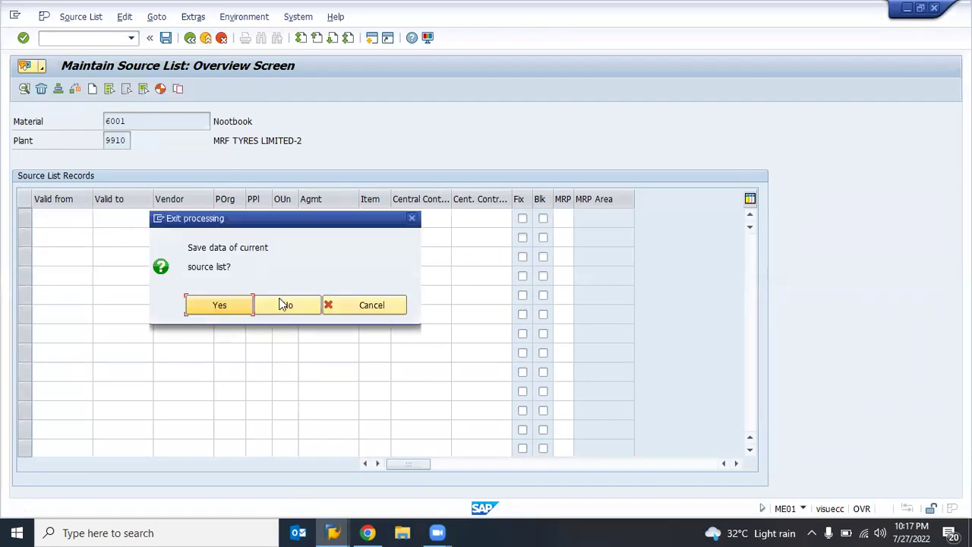
click(282, 302)
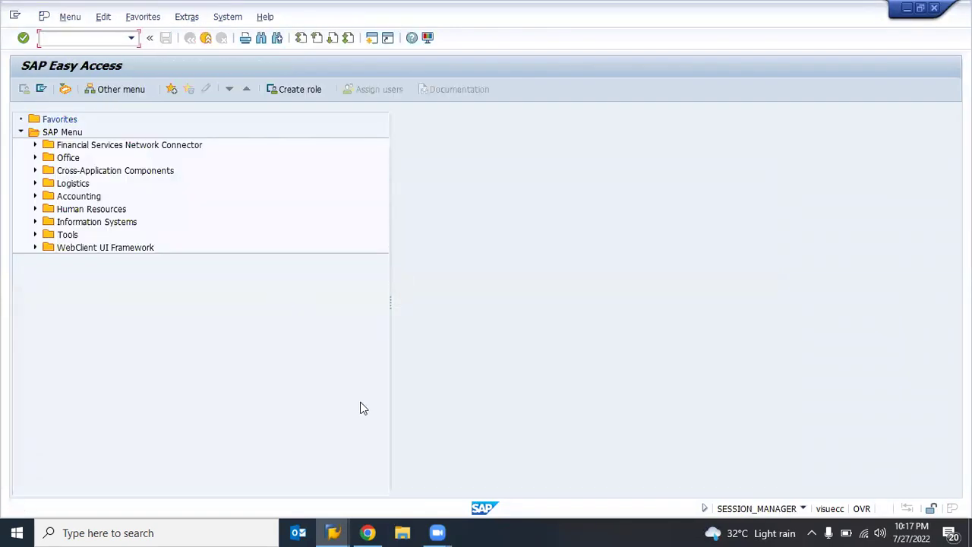
- Switch to Chrome and review the Source List and Purchase Requisition topics in the SAP MM Training sheet
click(368, 532)
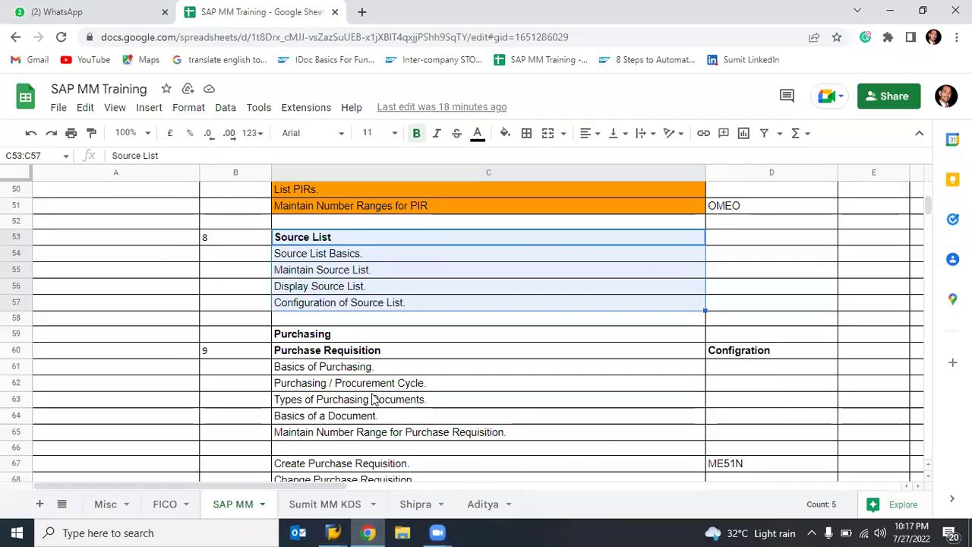
scroll(373, 397, down, 2)
drag(296, 302, 393, 379)
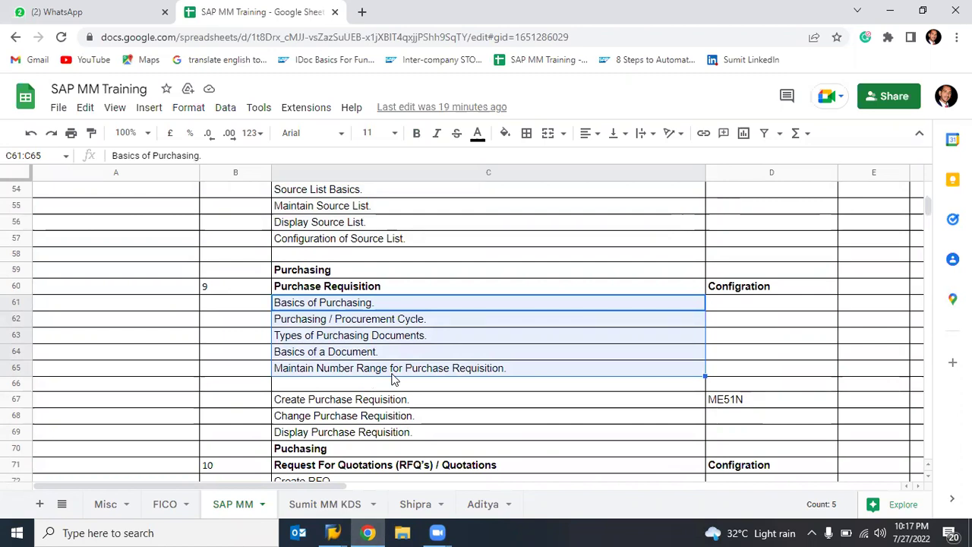
scroll(393, 380, up, 3)
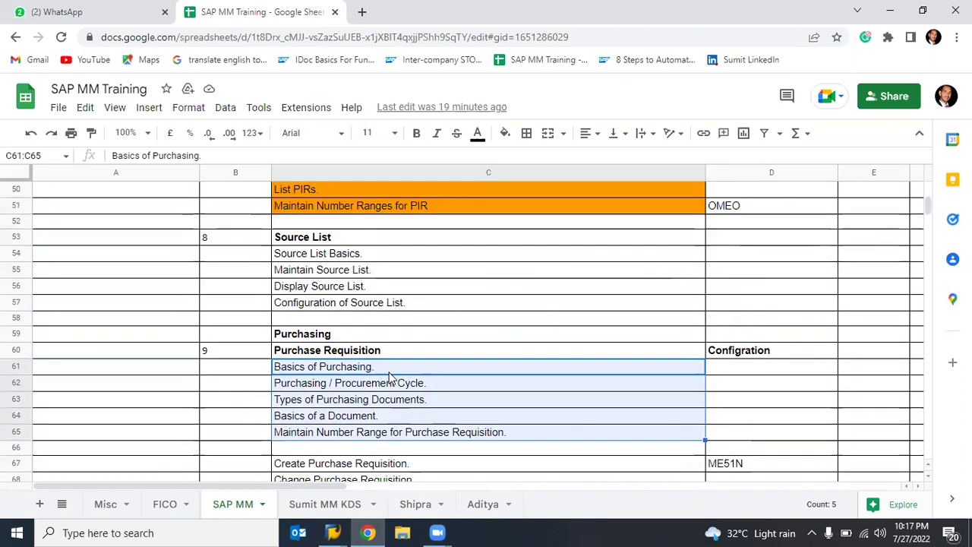
drag(298, 323, 325, 383)
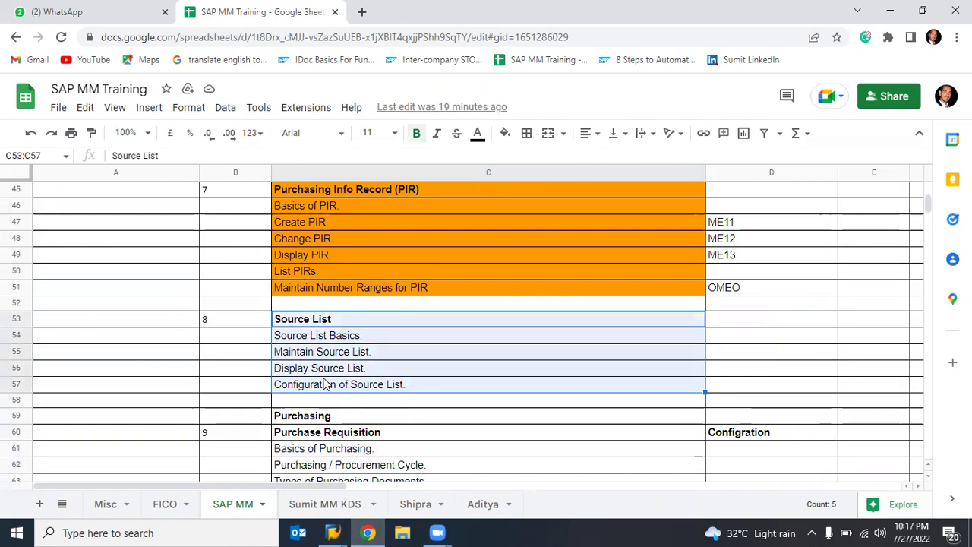
scroll(325, 385, down, 1)
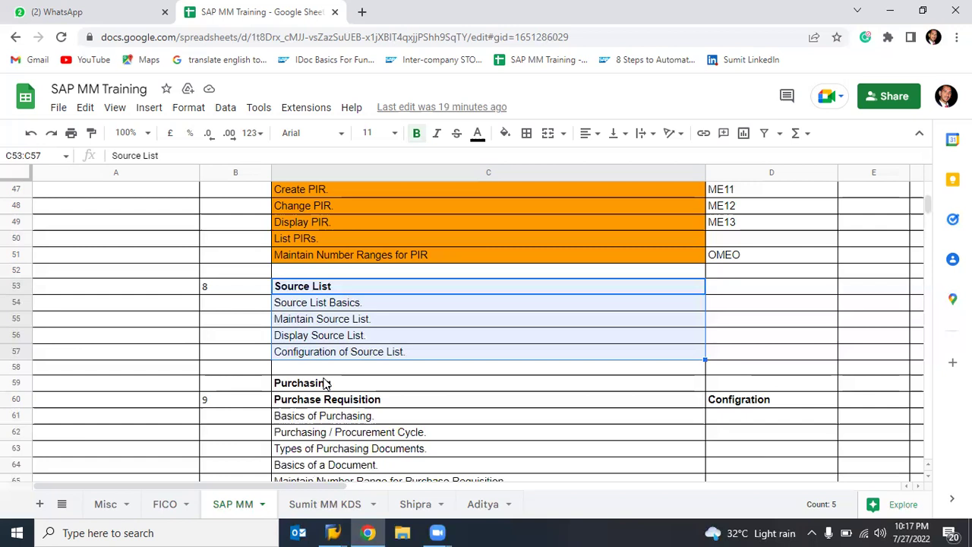
drag(322, 382, 400, 439)
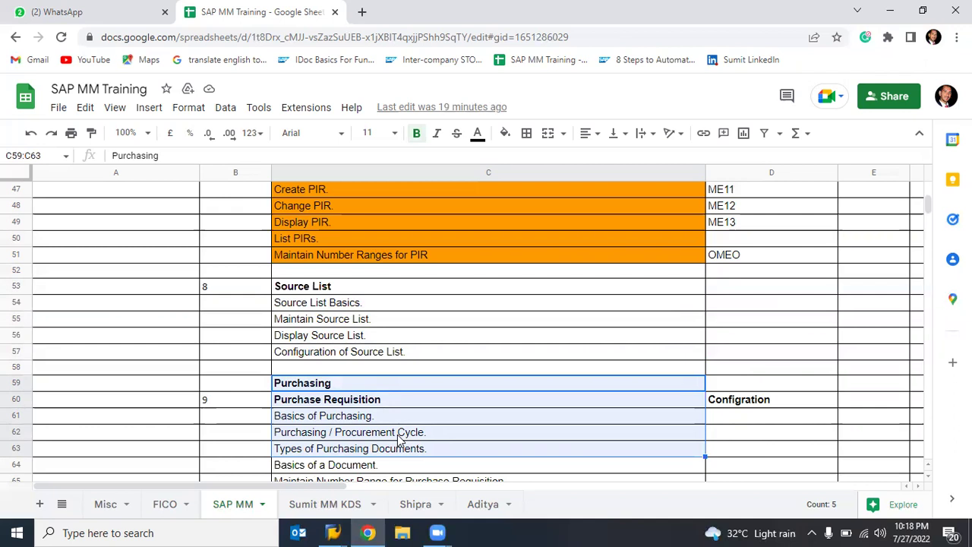
scroll(399, 441, down, 2)
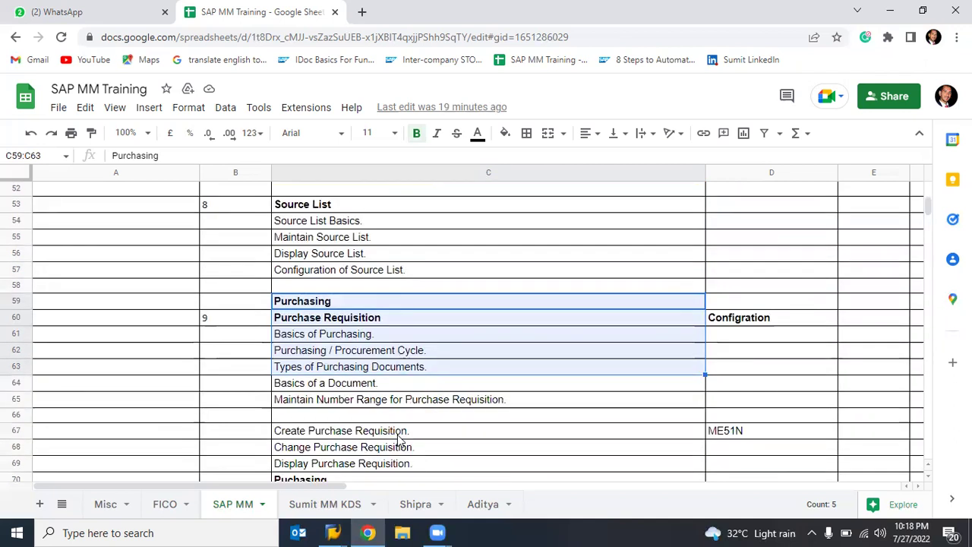
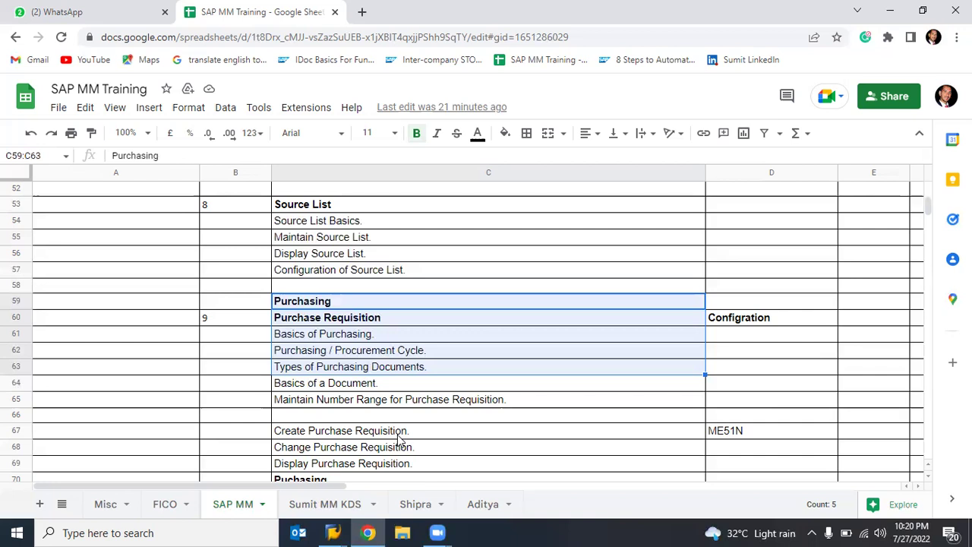
- Switch back to SAP, start transaction SPRO, and display the SAP Reference IMG
key(alt+Tab)
key(Return)
text(spro)
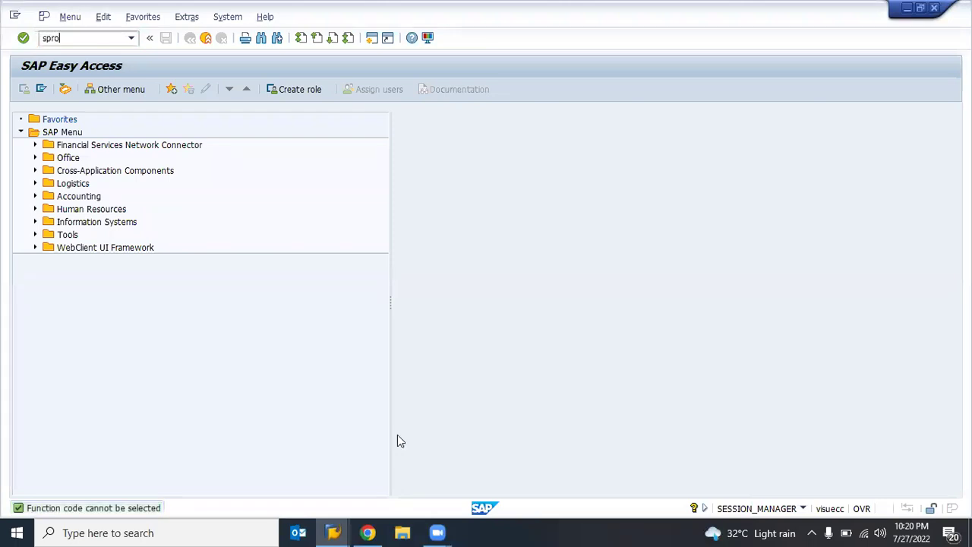
key(Return)
key(F5)
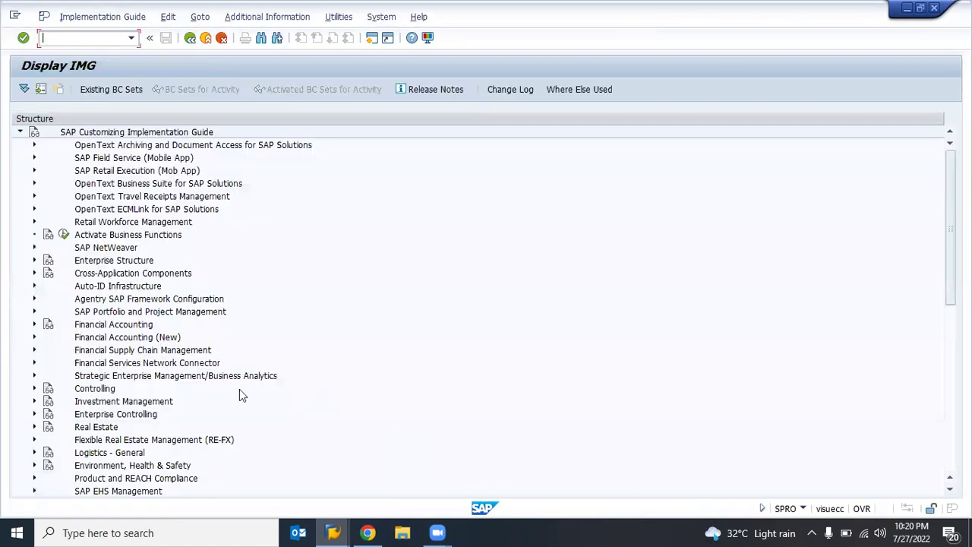
- Expand Materials Management and its Purchasing node in the Customizing Implementation Guide
scroll(110, 429, down, 3)
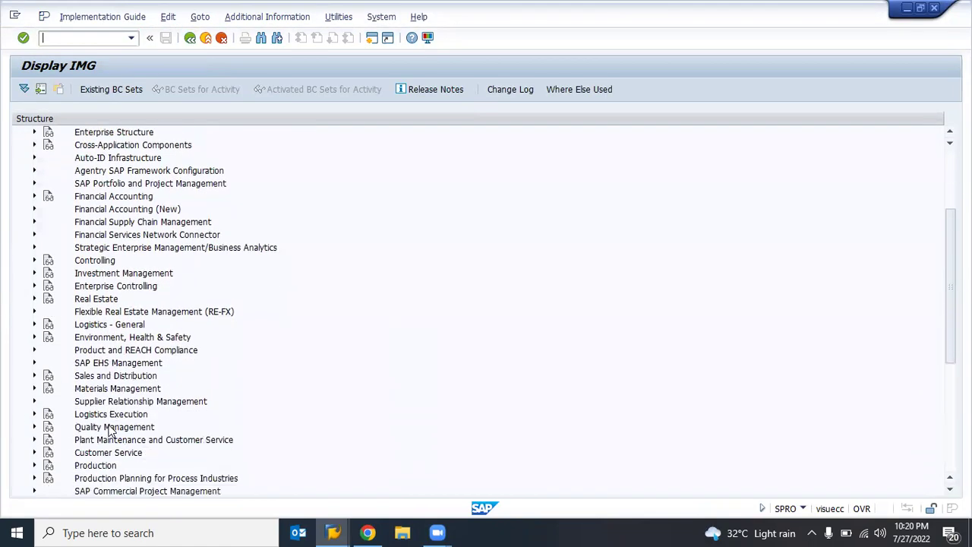
scroll(110, 429, down, 1)
click(65, 375)
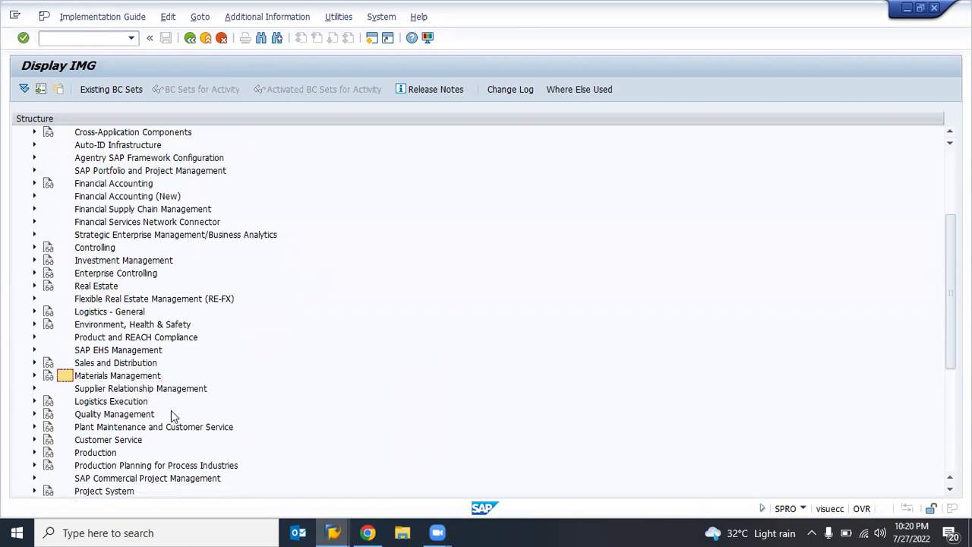
scroll(286, 402, down, 2)
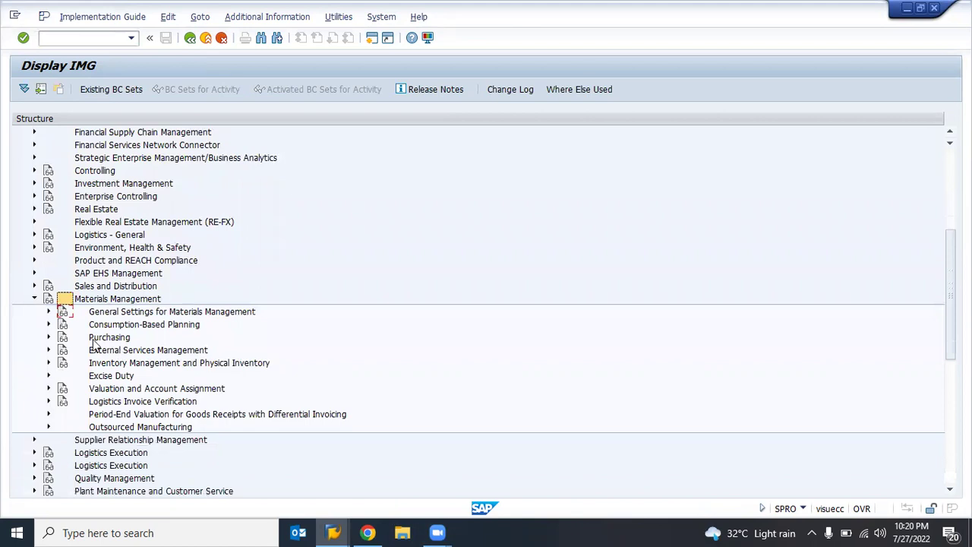
scroll(92, 346, down, 1)
click(80, 299)
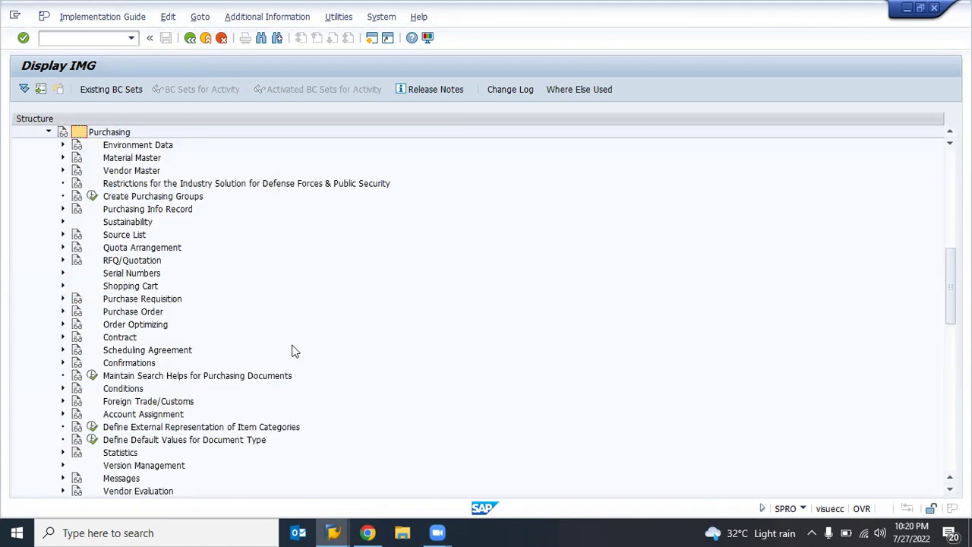
scroll(294, 351, up, 1)
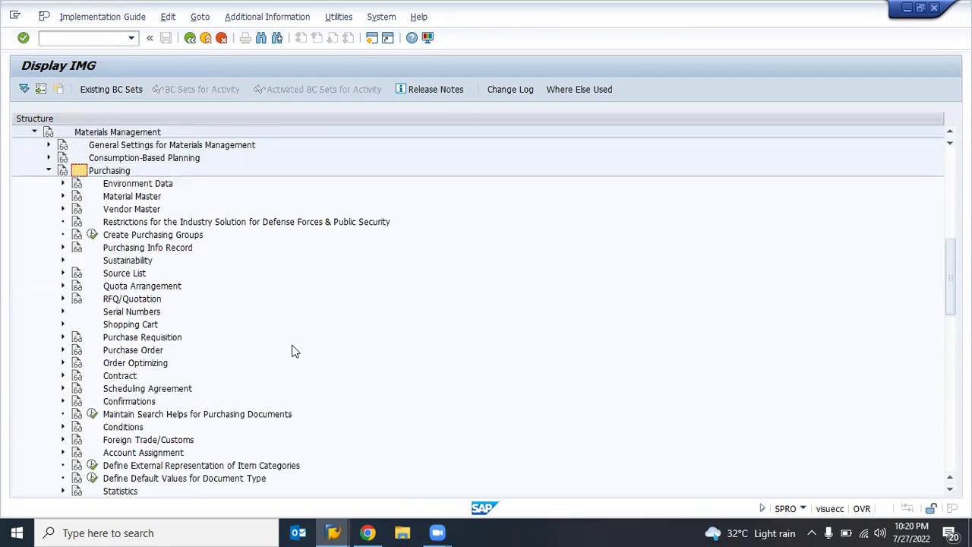
scroll(294, 351, up, 2)
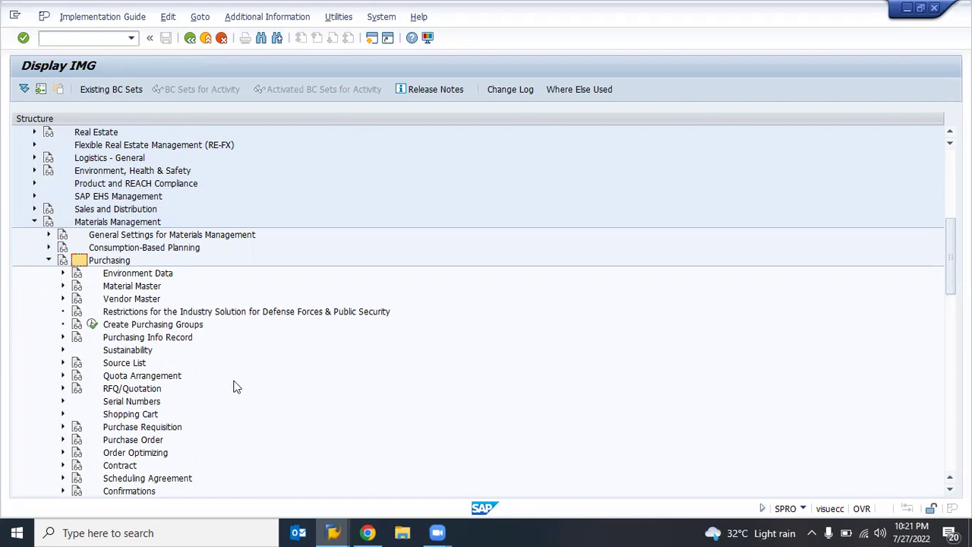
- Expand the Purchase Requisition node under Purchasing and review its customizing activities
click(90, 427)
click(112, 365)
click(109, 338)
click(118, 375)
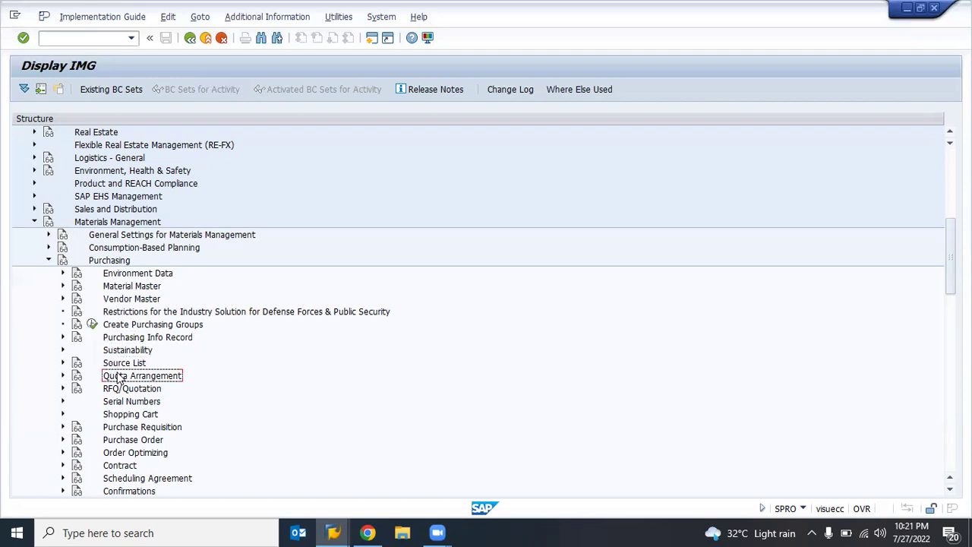
click(114, 389)
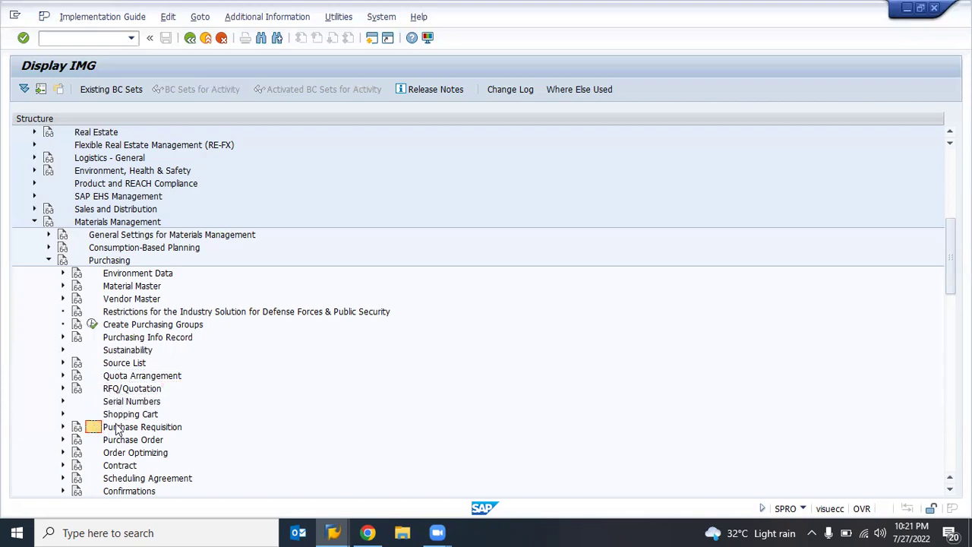
click(63, 427)
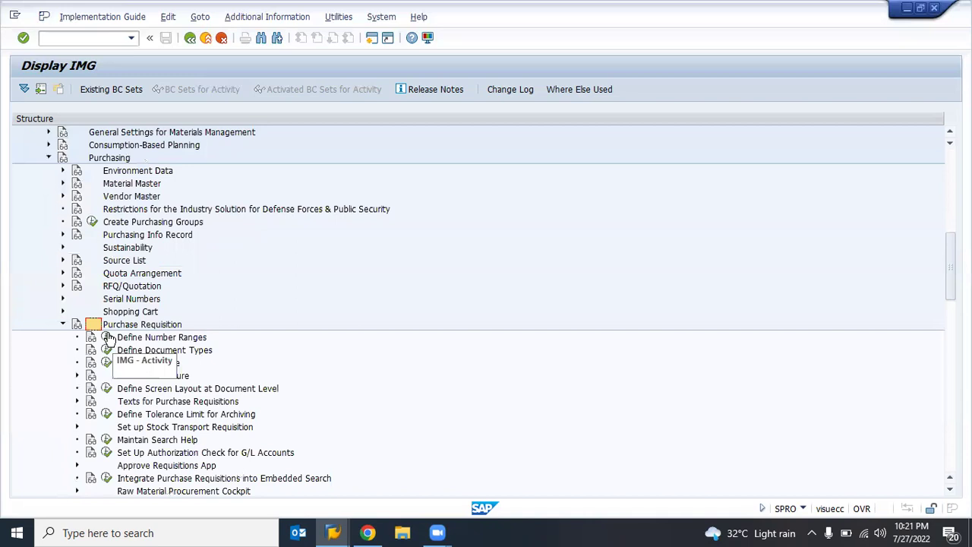
scroll(292, 381, down, 3)
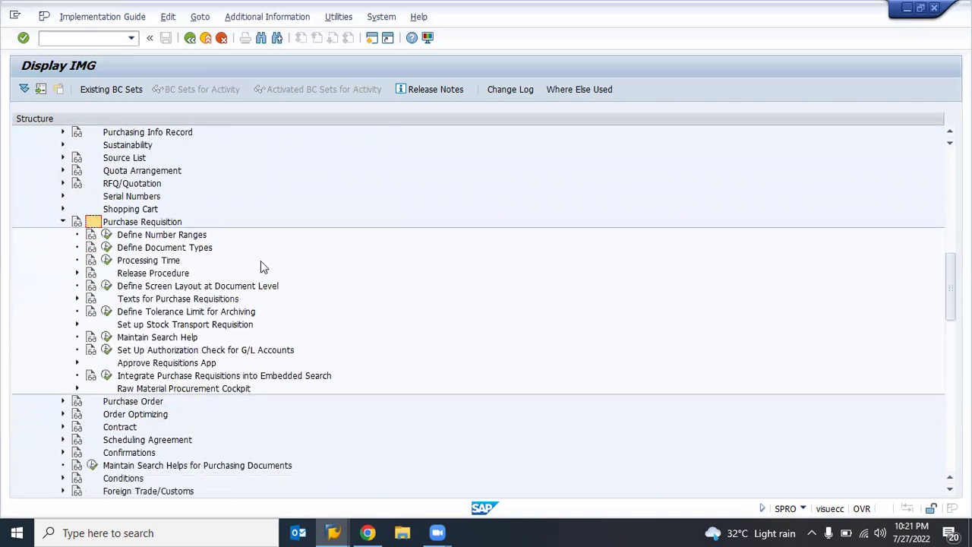
- Open the Define Number Ranges activity for purchase requisitions, display the number intervals, and return to Range Maintenance
click(135, 234)
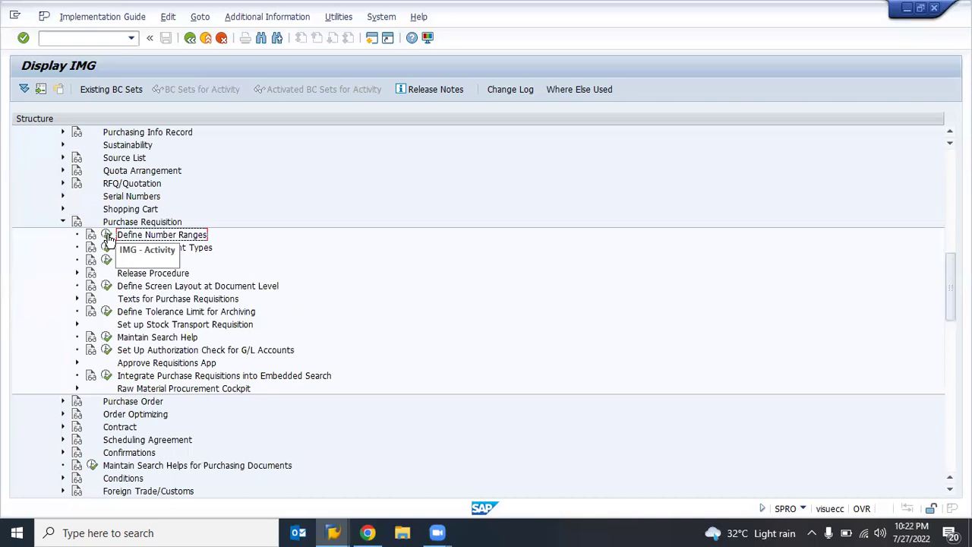
click(107, 237)
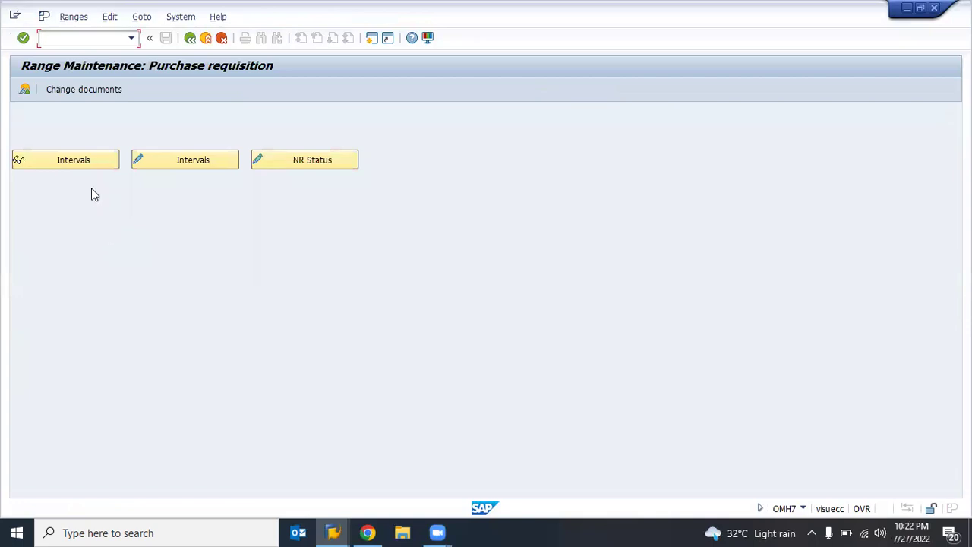
click(71, 165)
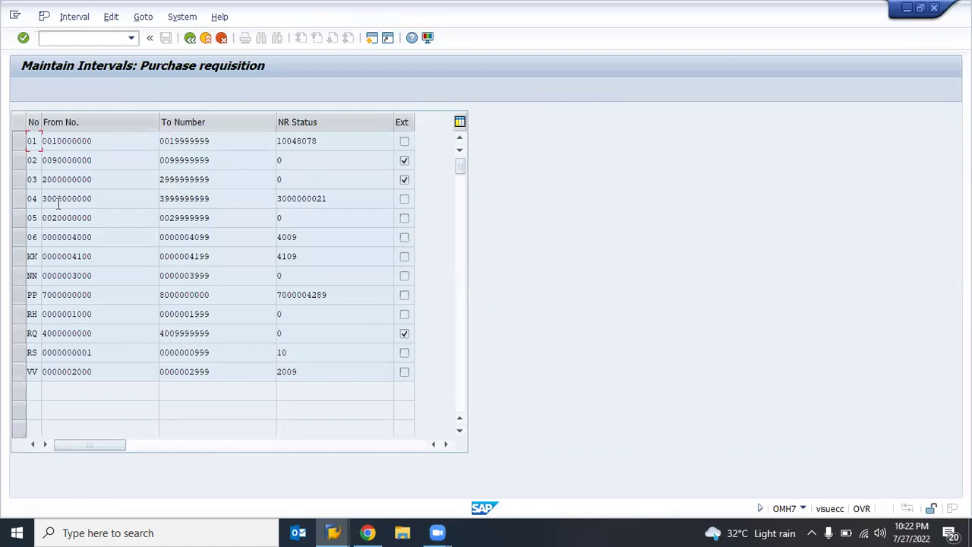
click(355, 199)
key(F3)
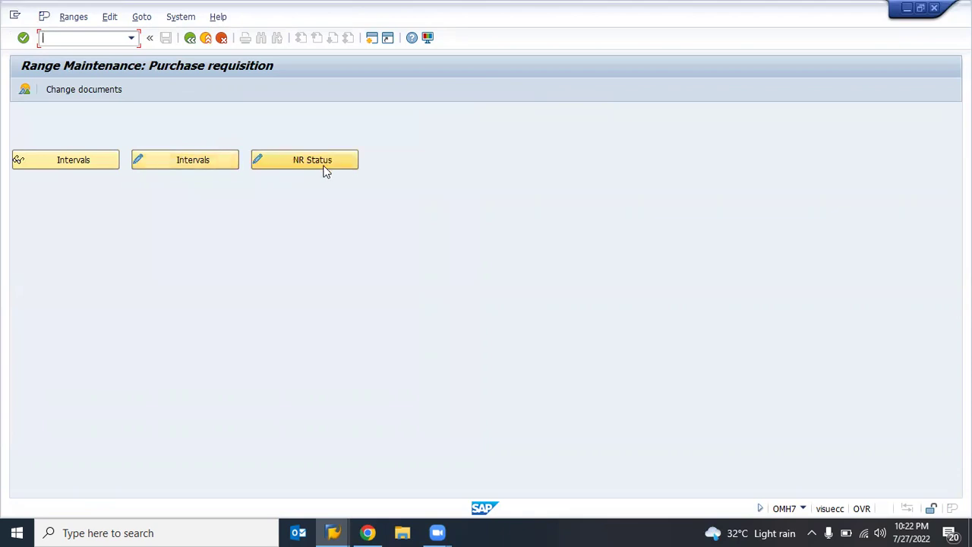
- Open the purchase requisition number intervals for maintenance, check the NR status of interval 01, and return to the IMG structure
click(170, 163)
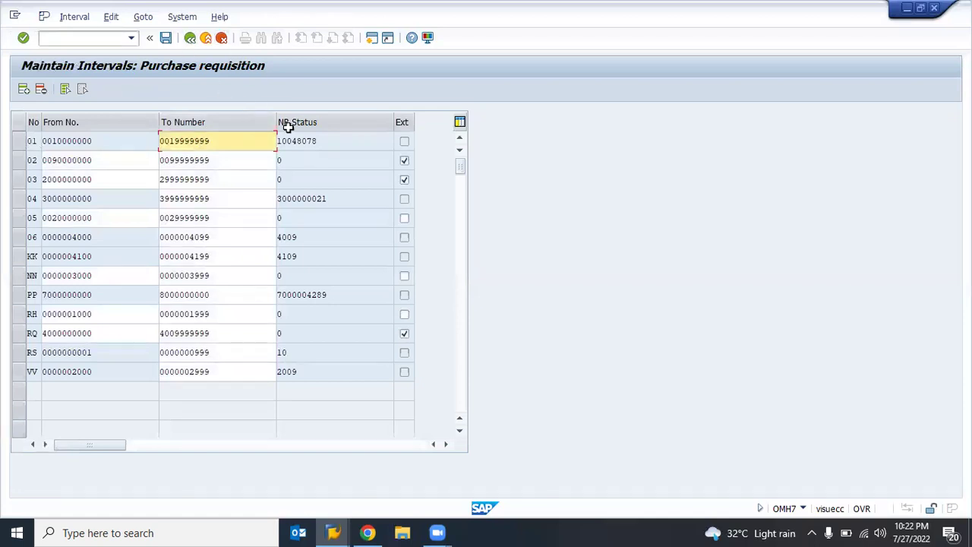
click(323, 141)
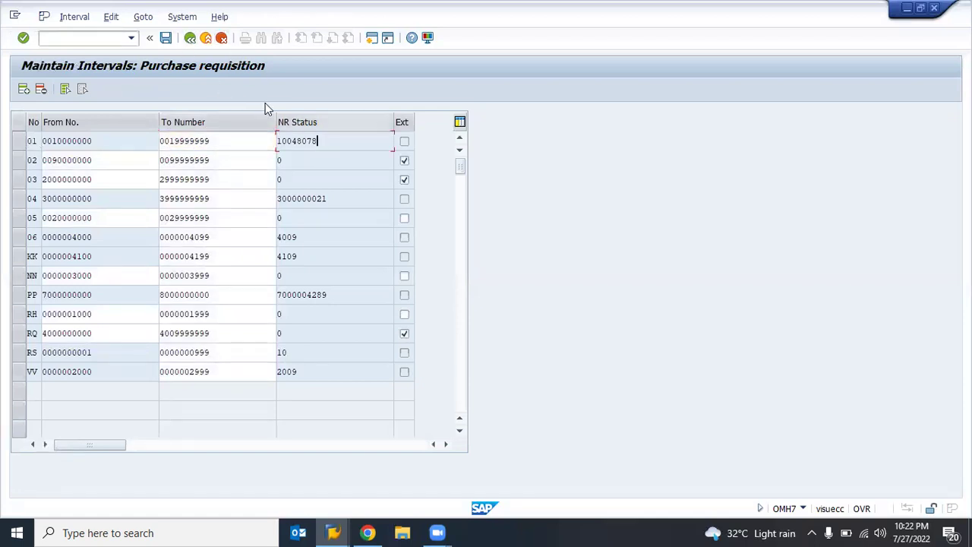
click(190, 38)
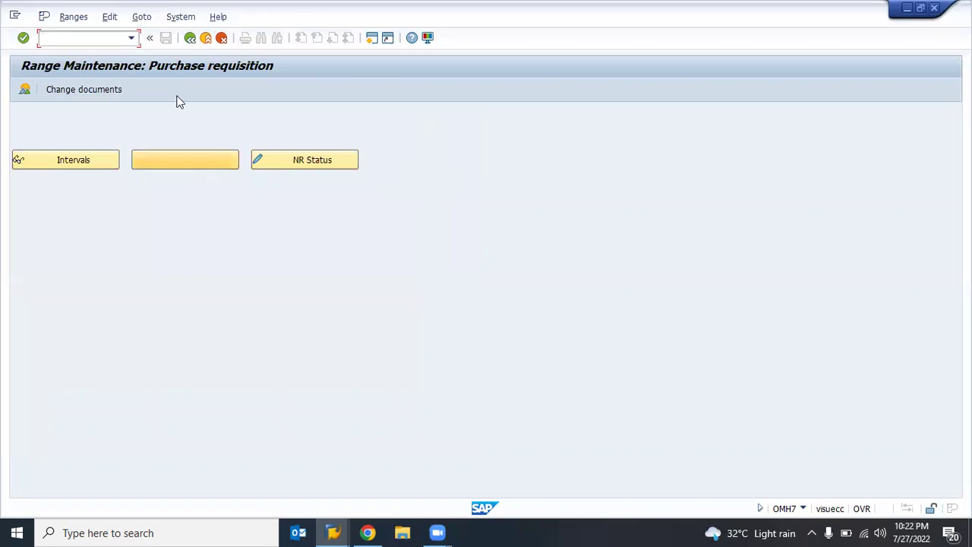
click(190, 38)
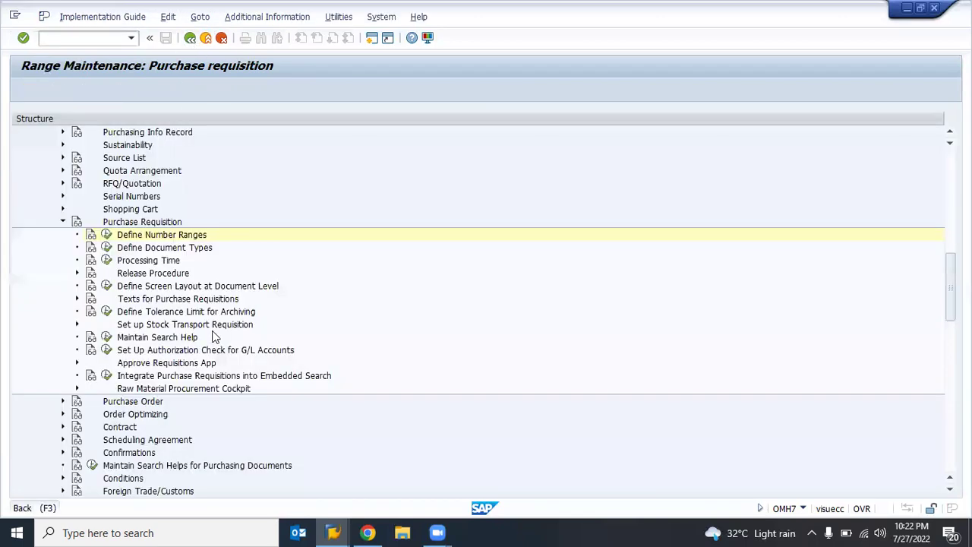
- Open the Define Document Types activity for purchase requisitions and review the list of document types
click(172, 249)
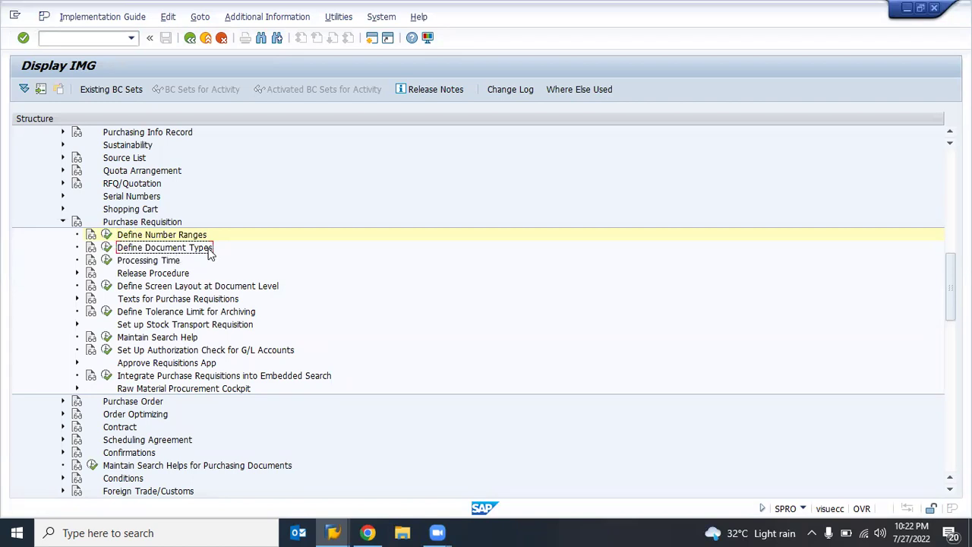
click(106, 247)
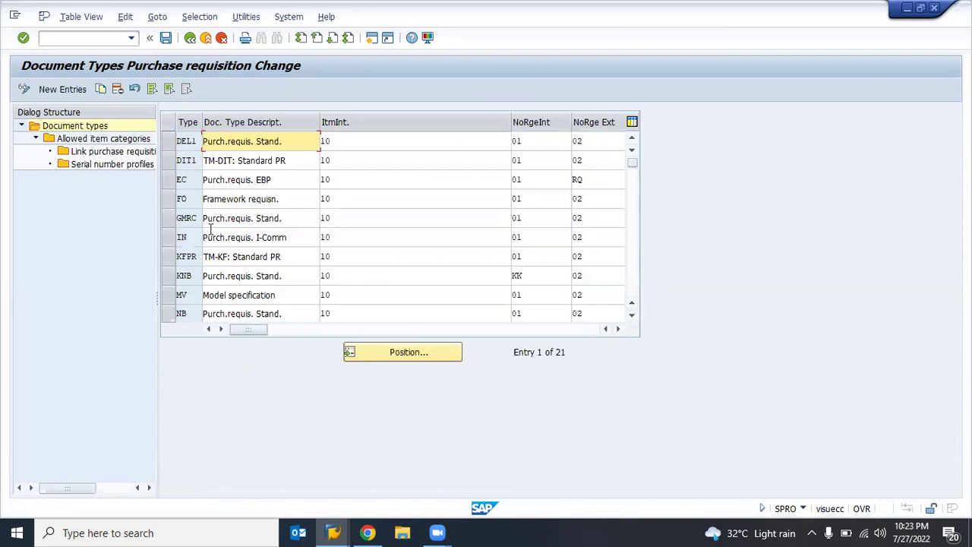
click(188, 295)
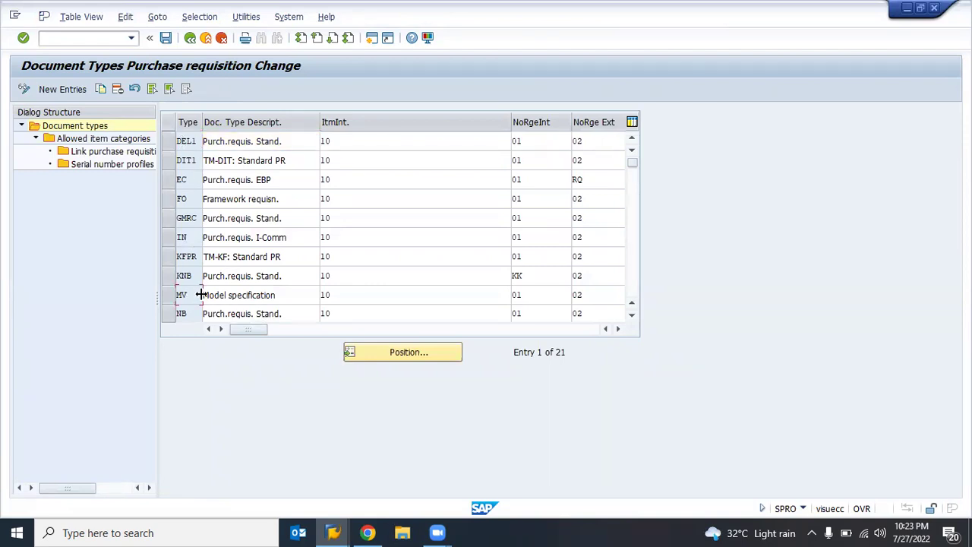
scroll(200, 294, down, 2)
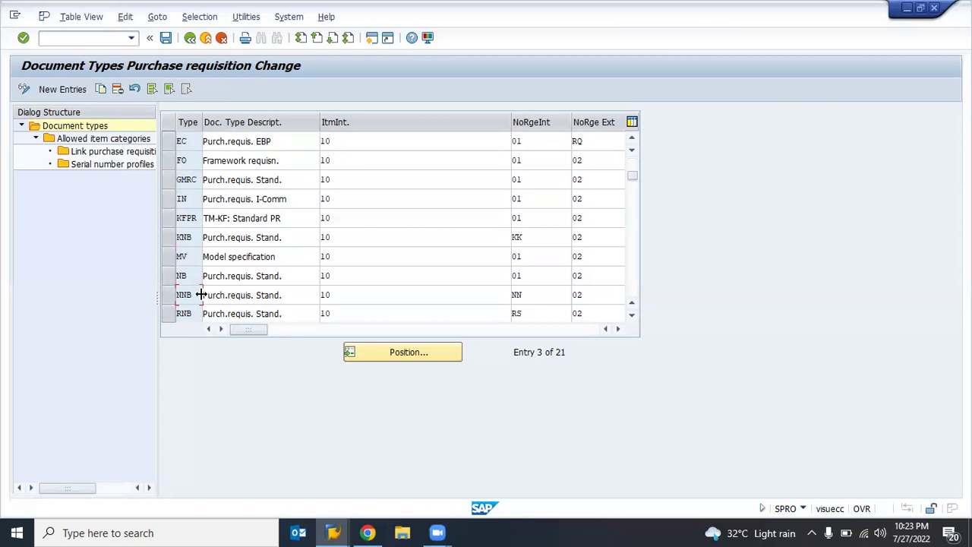
scroll(199, 295, down, 3)
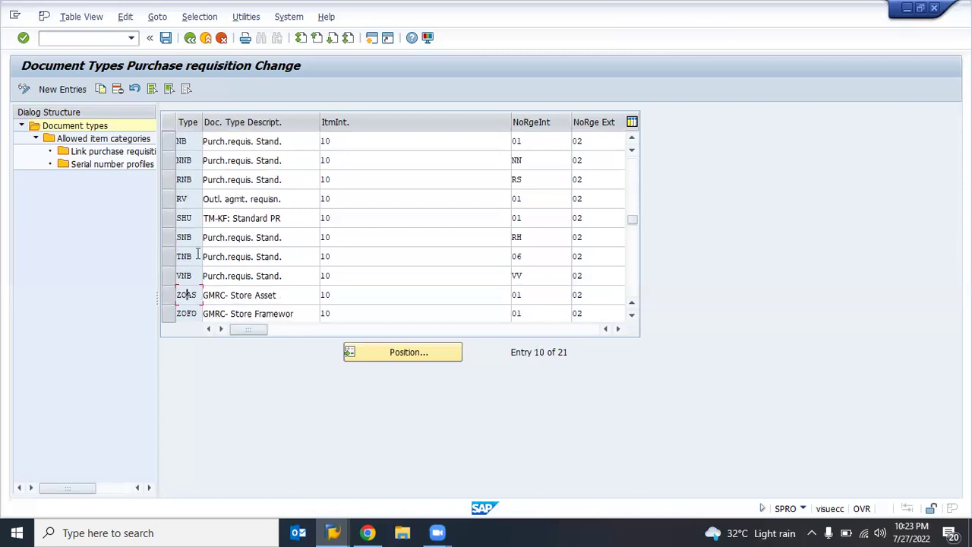
- Try to copy the standard purchase requisition document type NB as a new document type 9900
click(169, 144)
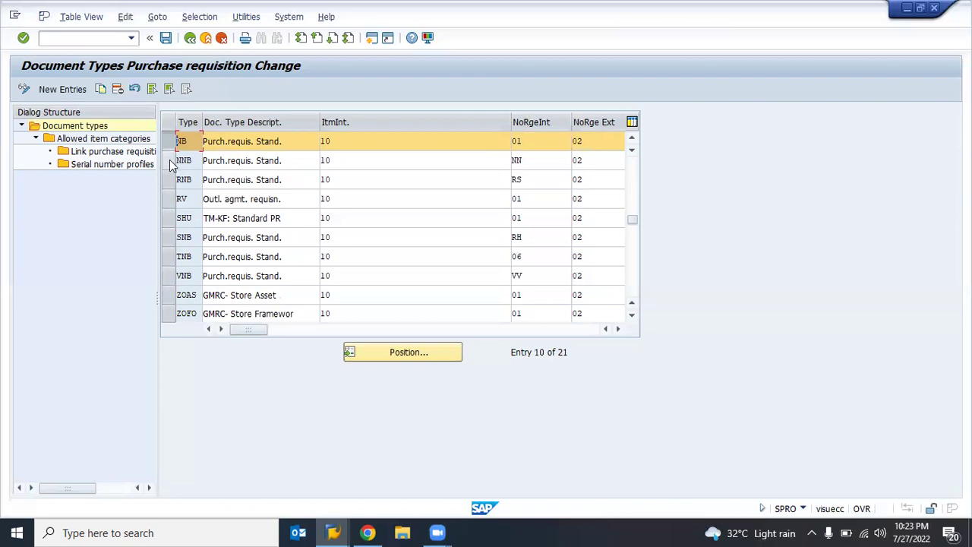
click(170, 163)
click(170, 162)
click(170, 142)
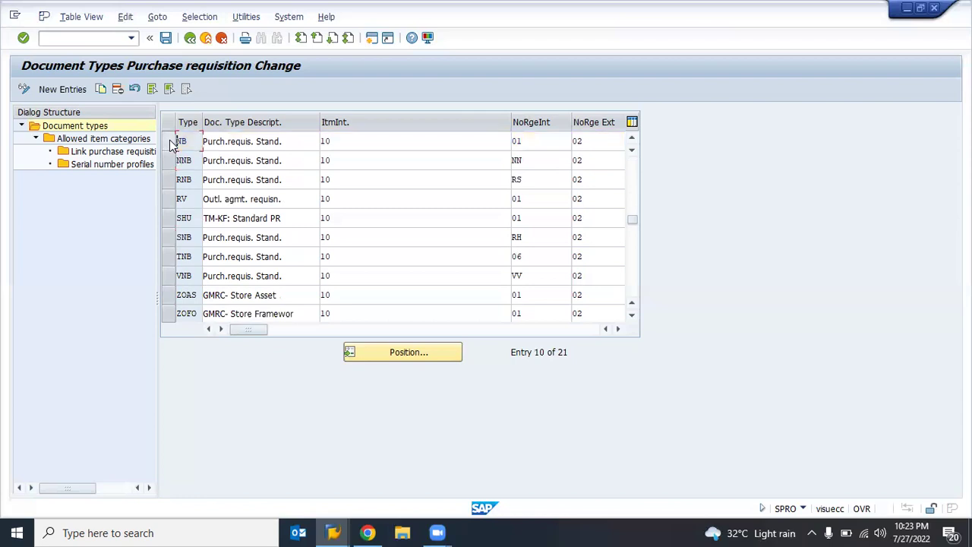
click(170, 142)
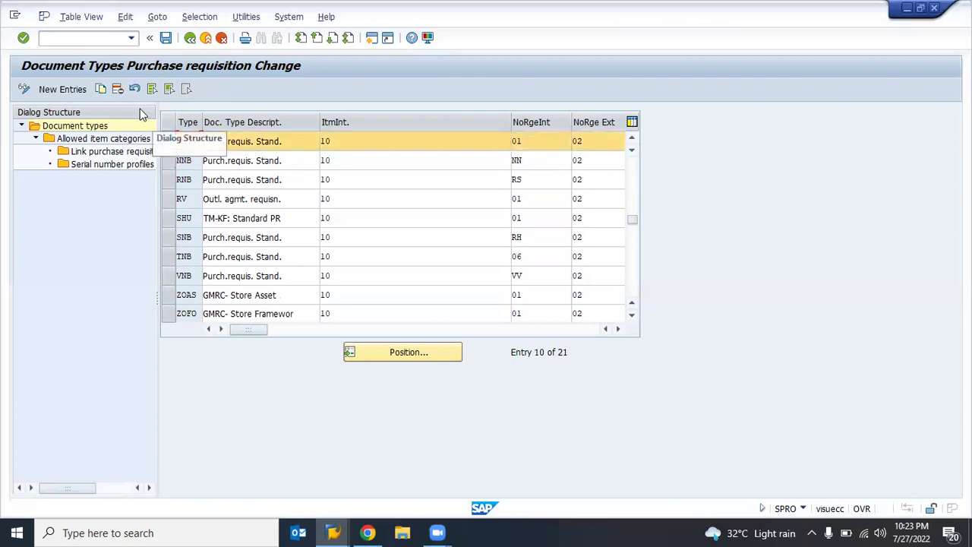
click(103, 89)
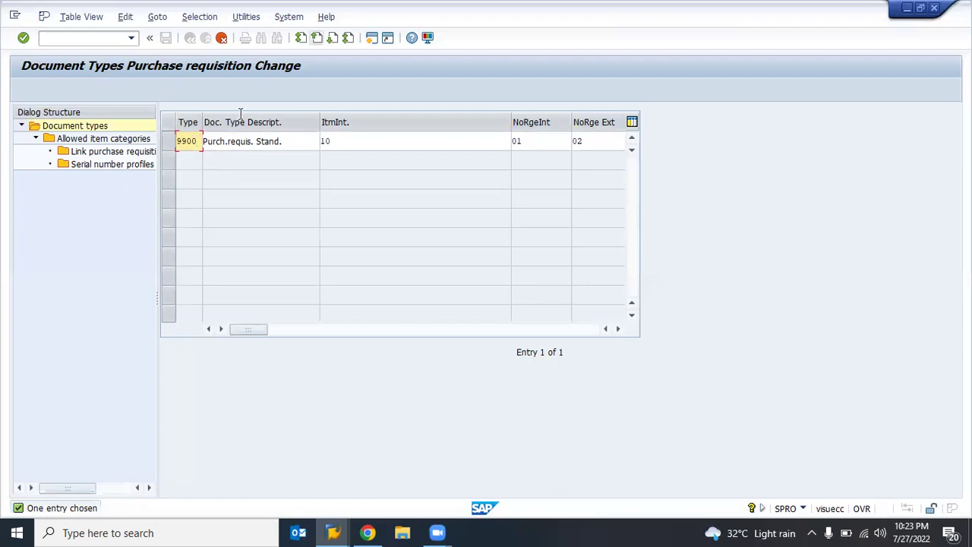
key(Return)
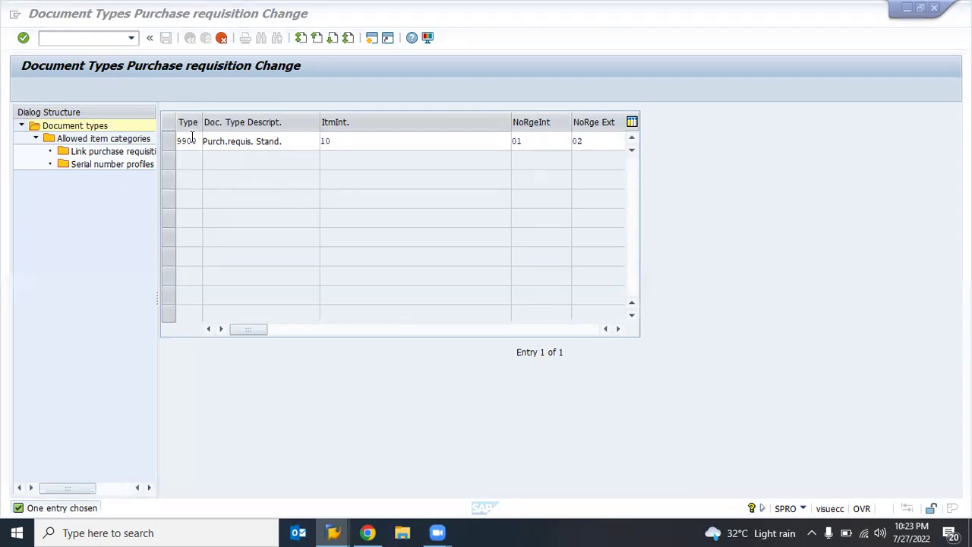
- Cancel the copy of document type NB and return to the IMG structure without saving changes
click(221, 38)
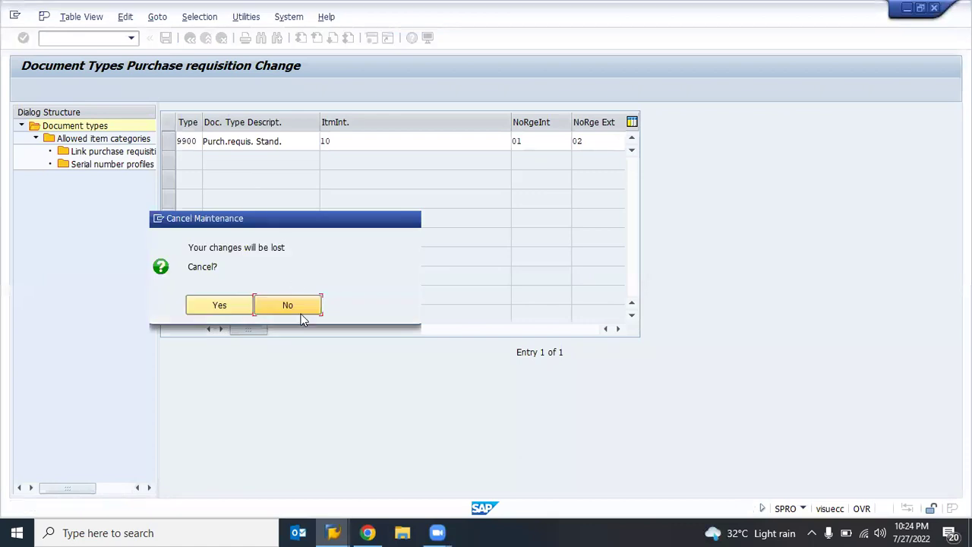
click(268, 307)
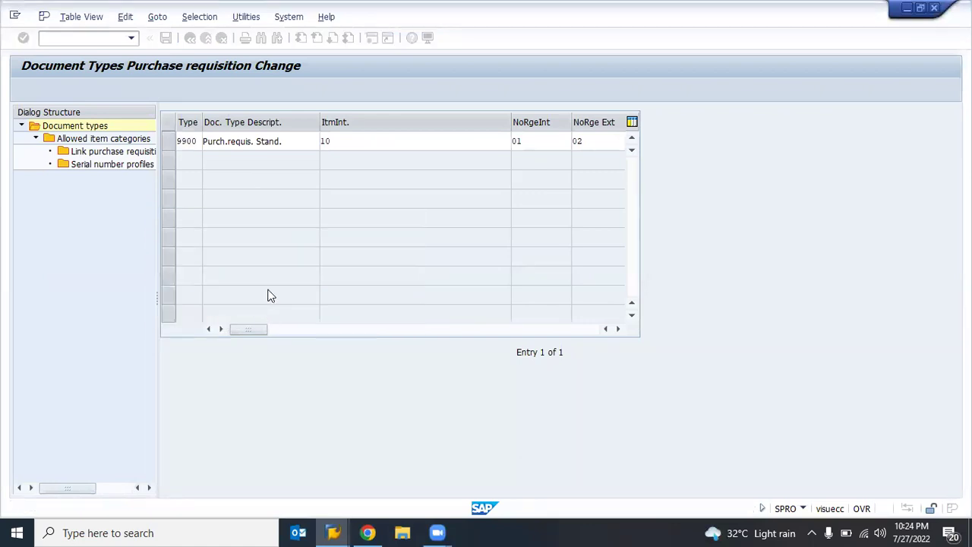
key(Return)
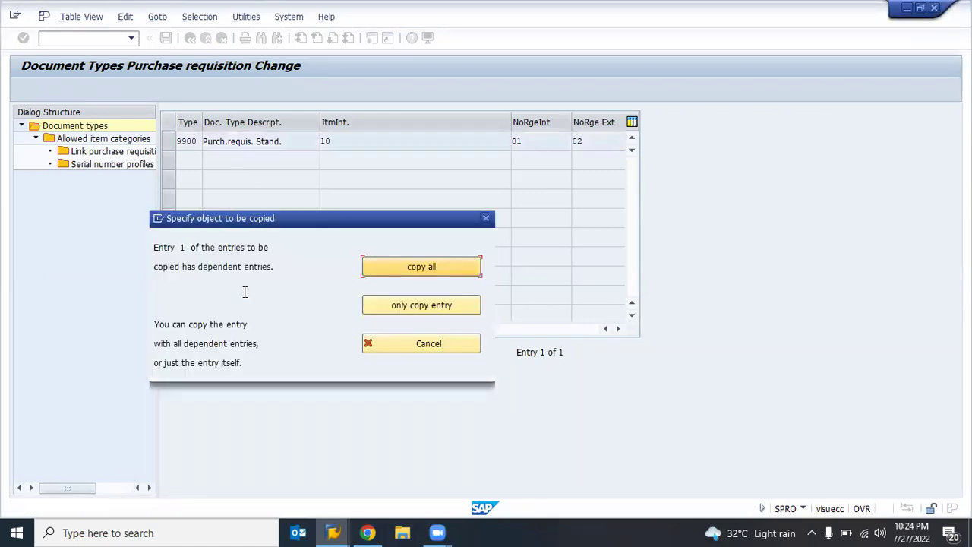
click(430, 344)
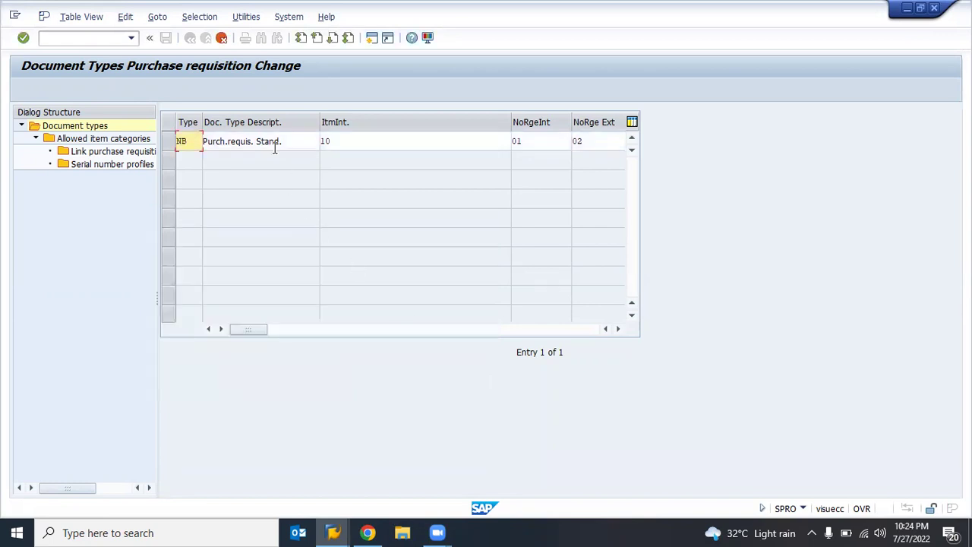
click(222, 37)
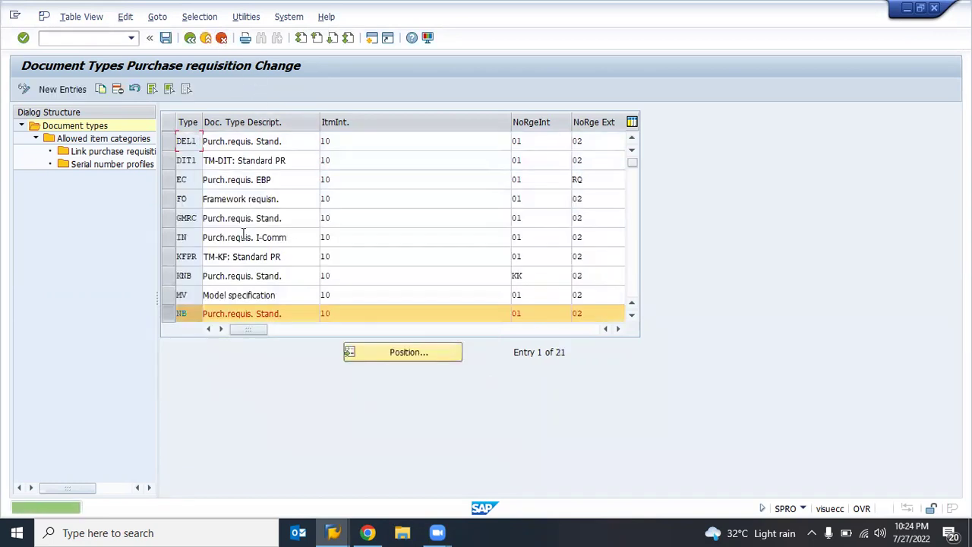
click(190, 39)
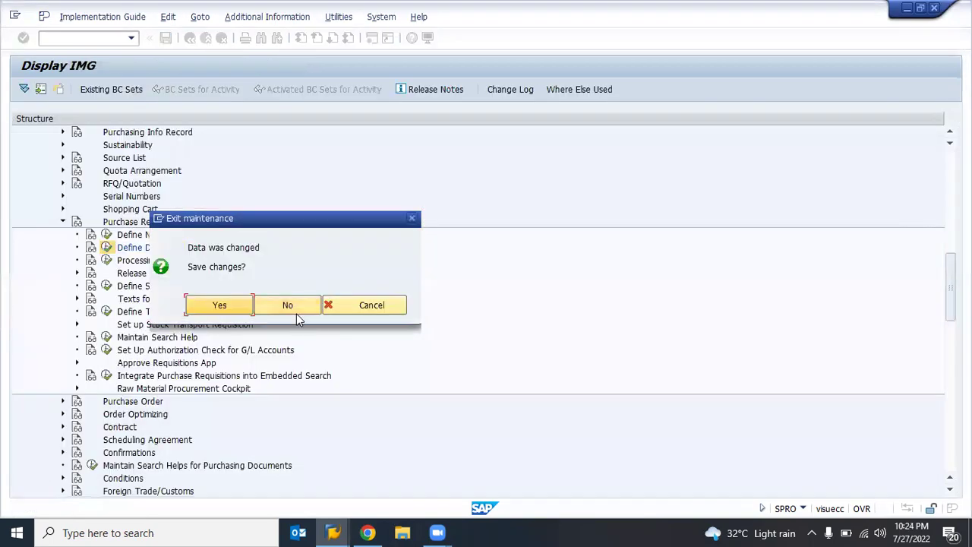
click(285, 303)
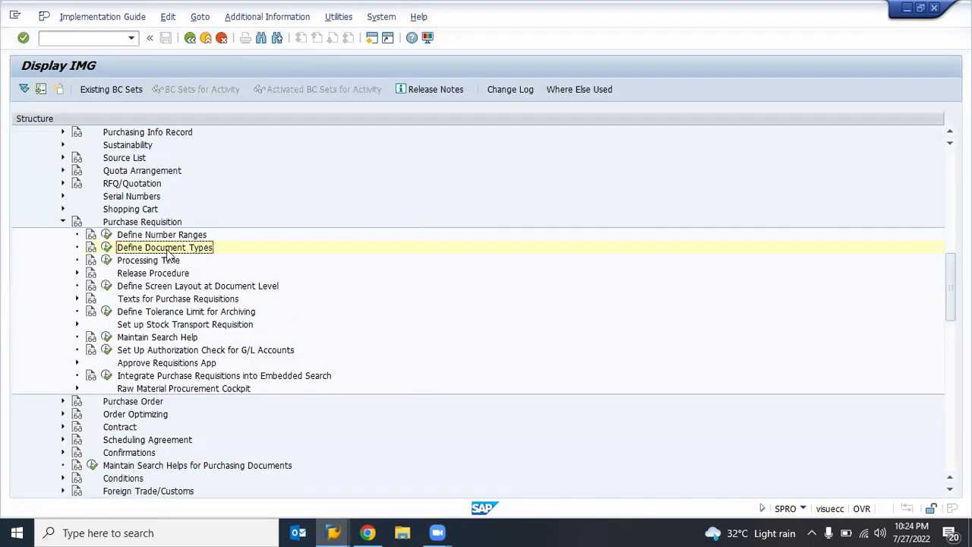